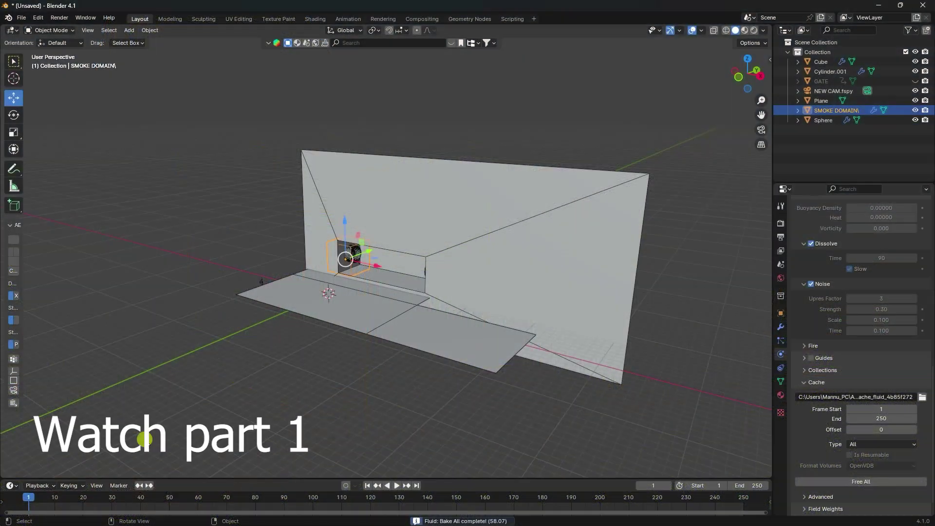
Play the baked smoke simulation, stop it at frame 173, and free all of the smoke domain's baked data.
{"action": "scroll", "coordinate": [444, 181], "scroll_direction": "up", "scroll_amount": 10}
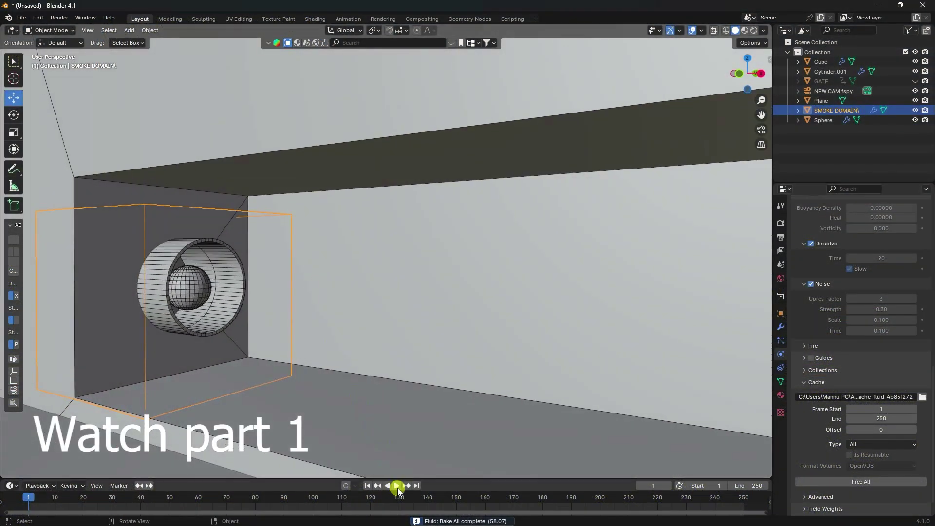
{"action": "left_click", "coordinate": [396, 486]}
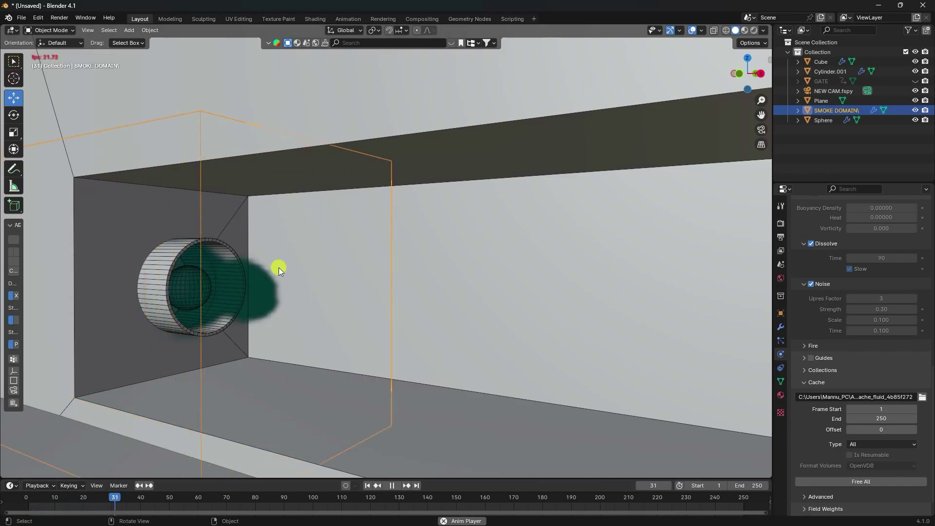
{"action": "scroll", "coordinate": [290, 315], "scroll_direction": "down", "scroll_amount": 5}
{"action": "middle_click_drag", "start_coordinate": [306, 306], "coordinate": [335, 310]}
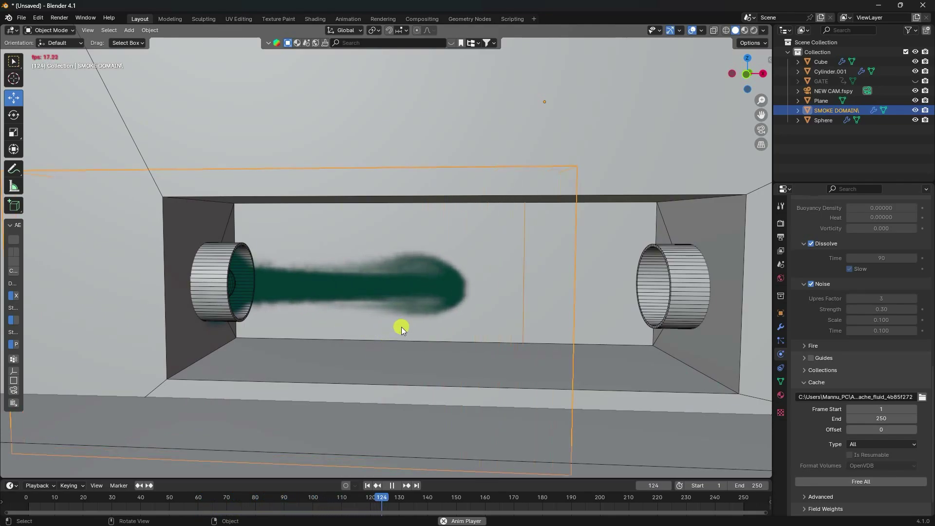
{"action": "left_click", "coordinate": [392, 486]}
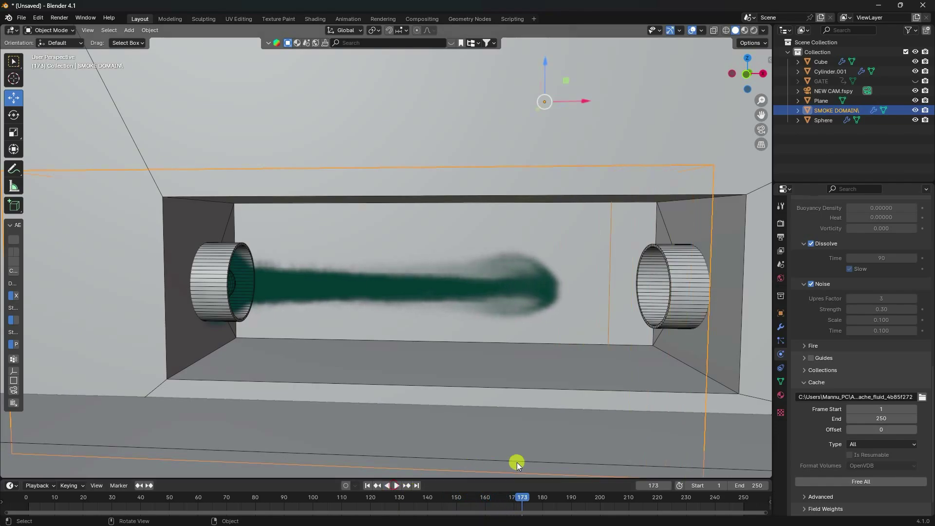
{"action": "left_click", "coordinate": [869, 482]}
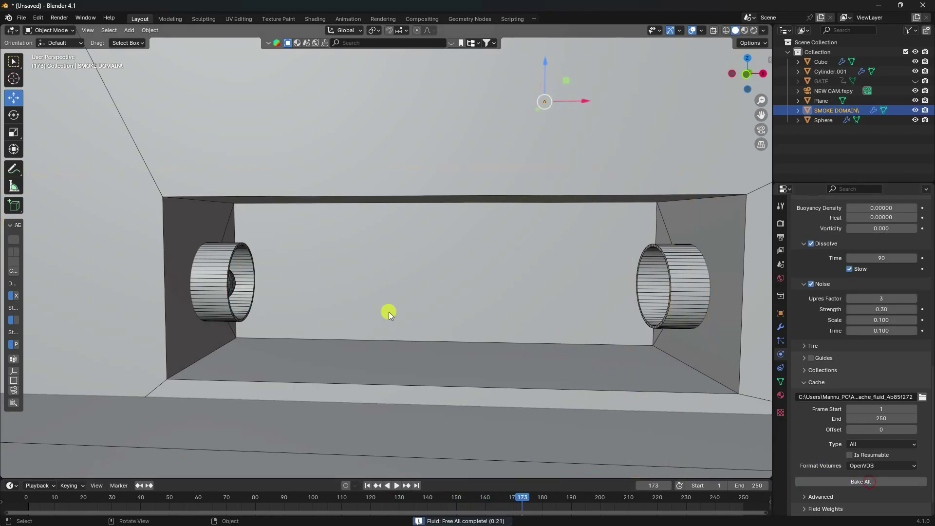
Duplicate the smoke-emitting sphere and move the copy about 16.87 m along X into the opposite pipe.
{"action": "scroll", "coordinate": [355, 308], "scroll_direction": "down", "scroll_amount": 4}
{"action": "middle_click_drag", "start_coordinate": [354, 308], "coordinate": [326, 313]}
{"action": "left_click", "coordinate": [291, 270]}
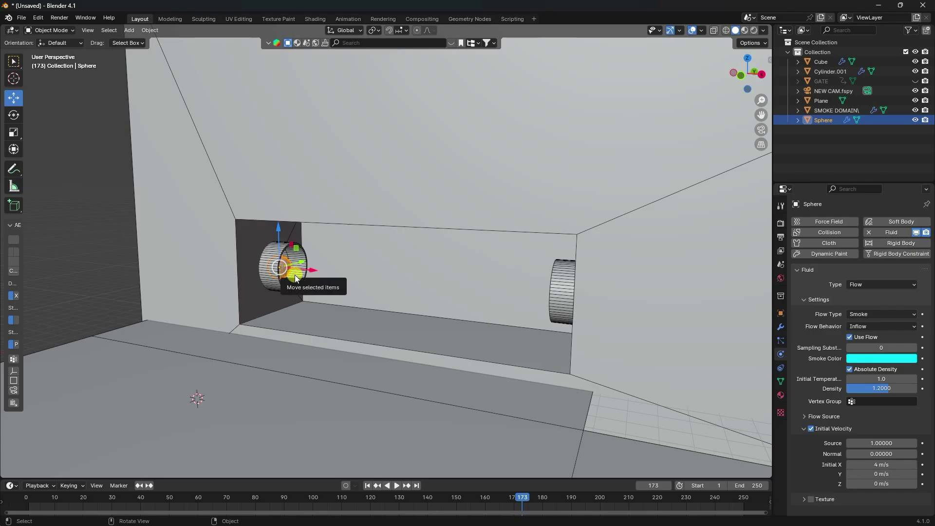
{"action": "key", "text": "ctrl+c"}
{"action": "key", "text": "ctrl+v"}
{"action": "key", "text": "g"}
{"action": "key", "text": "x"}
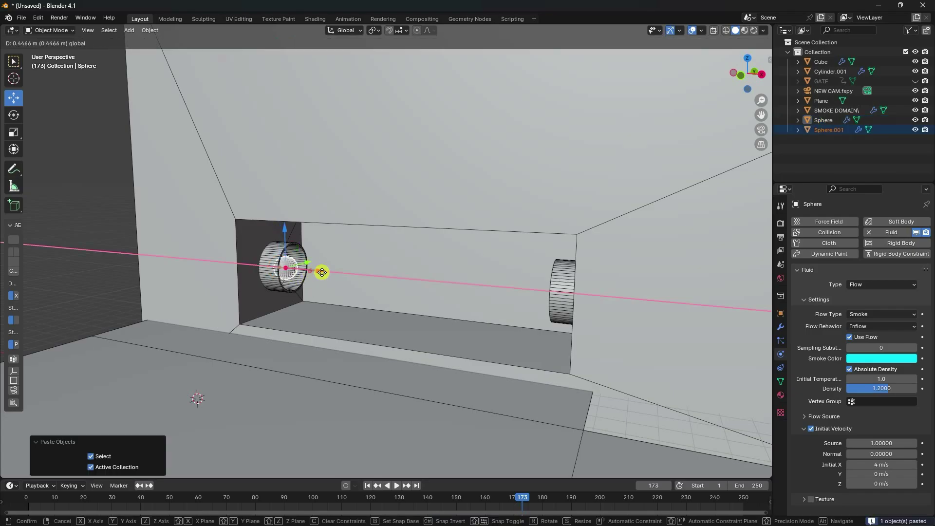
{"action": "left_click", "coordinate": [615, 323]}
{"action": "middle_click_drag", "start_coordinate": [615, 322], "coordinate": [559, 345]}
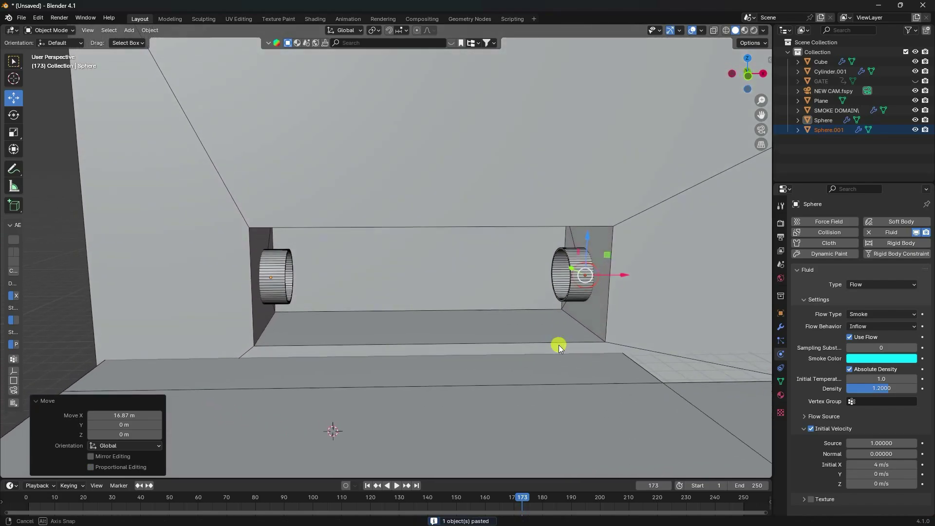
Set the copied sphere's initial X velocity to -4 m/s.
{"action": "left_click", "coordinate": [831, 130]}
{"action": "left_click", "coordinate": [848, 278]}
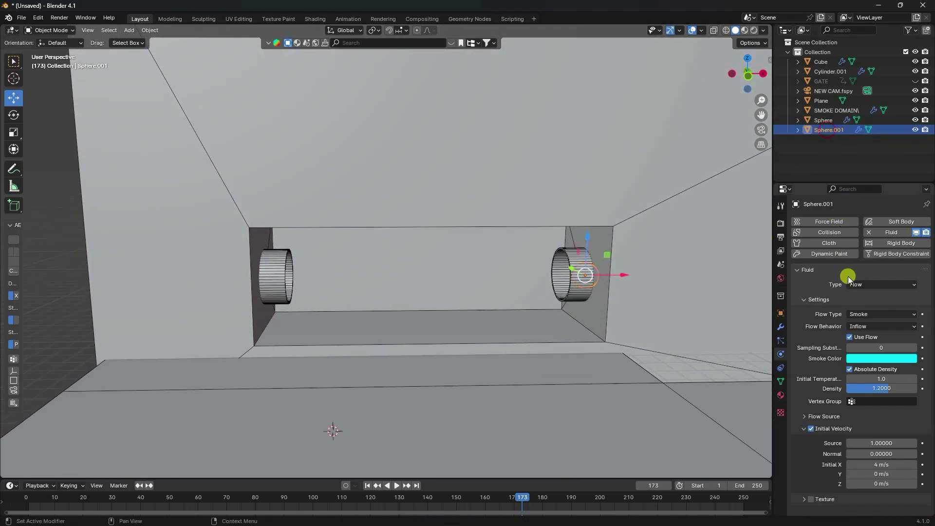
{"action": "left_click", "coordinate": [865, 463]}
{"action": "type", "text": "-4"}
{"action": "key", "text": "Return"}
Inspect the original and copied spheres inside their pipes and compare their initial X velocities.
{"action": "middle_click_drag", "start_coordinate": [617, 326], "coordinate": [235, 265]}
{"action": "left_click", "coordinate": [239, 286]}
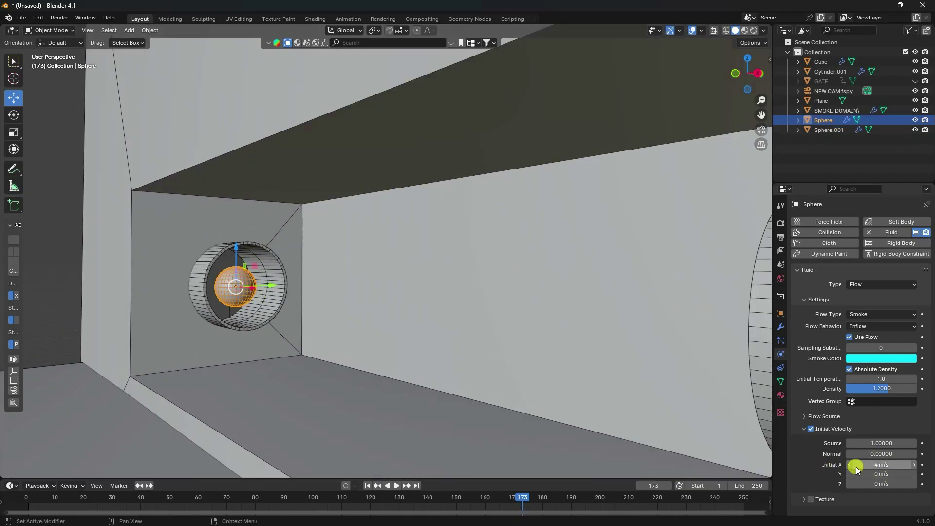
{"action": "middle_click_drag", "start_coordinate": [294, 327], "coordinate": [399, 338]}
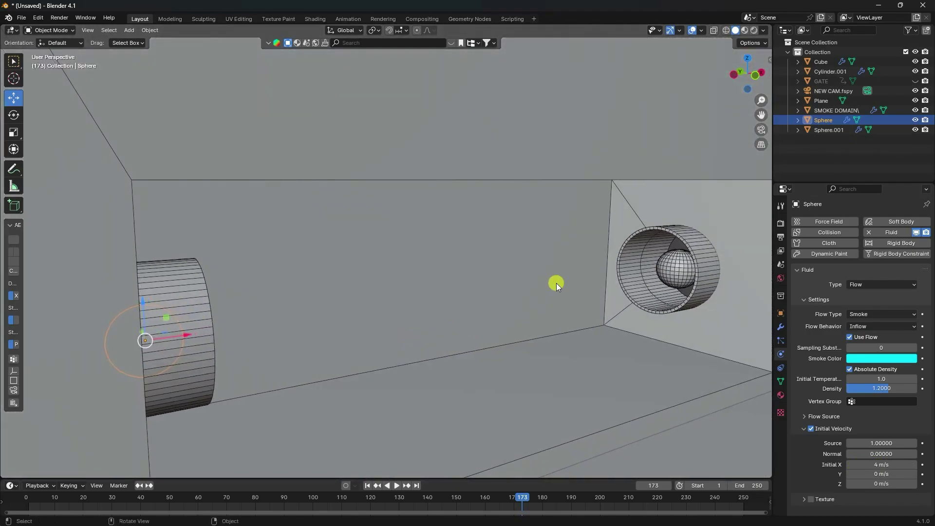
{"action": "left_click", "coordinate": [683, 269]}
{"action": "key", "text": "minus"}
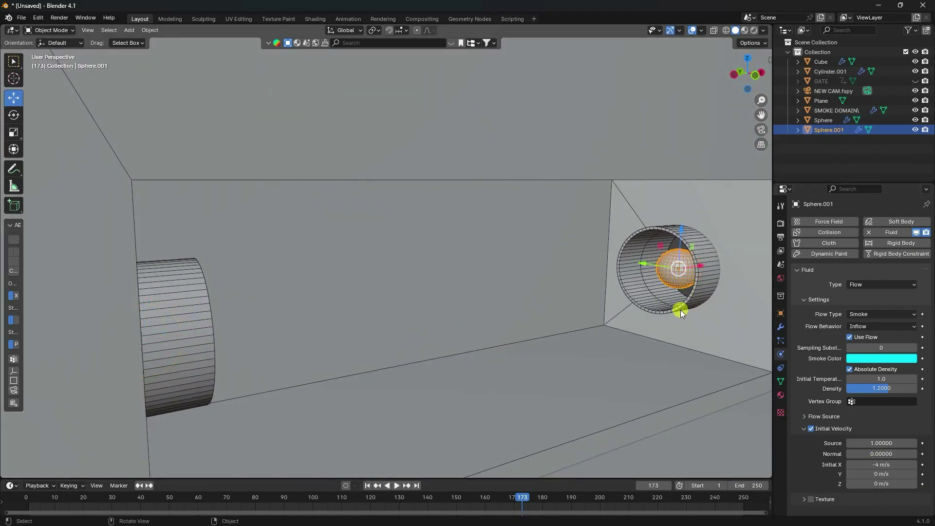
{"action": "middle_click_drag", "start_coordinate": [445, 301], "coordinate": [442, 320]}
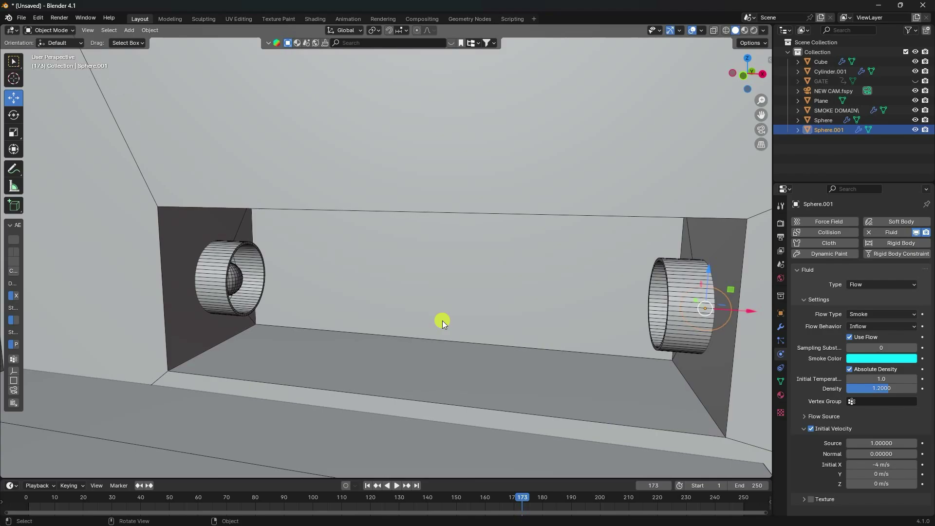
Add a Turbulence force field with a strength of 0.5 and a seed of 67.
{"action": "left_click", "coordinate": [129, 30]}
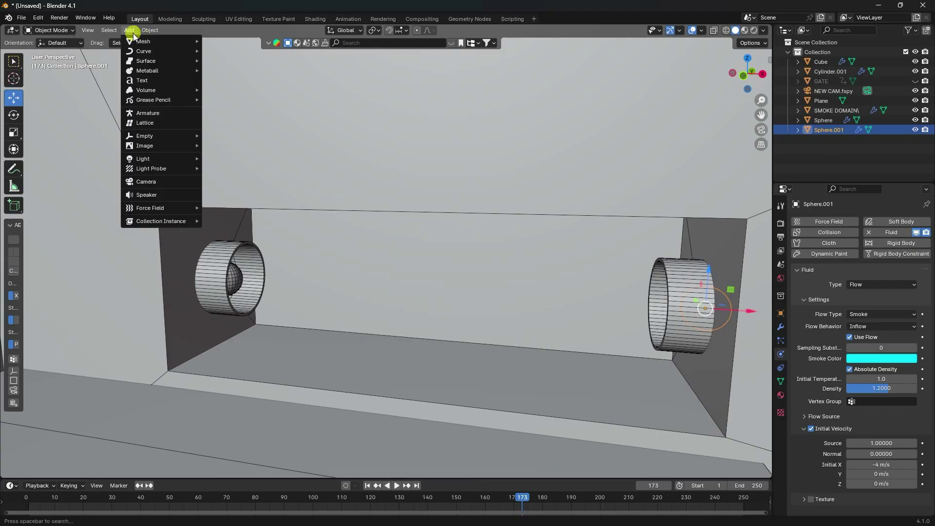
{"action": "mouse_move", "coordinate": [146, 210]}
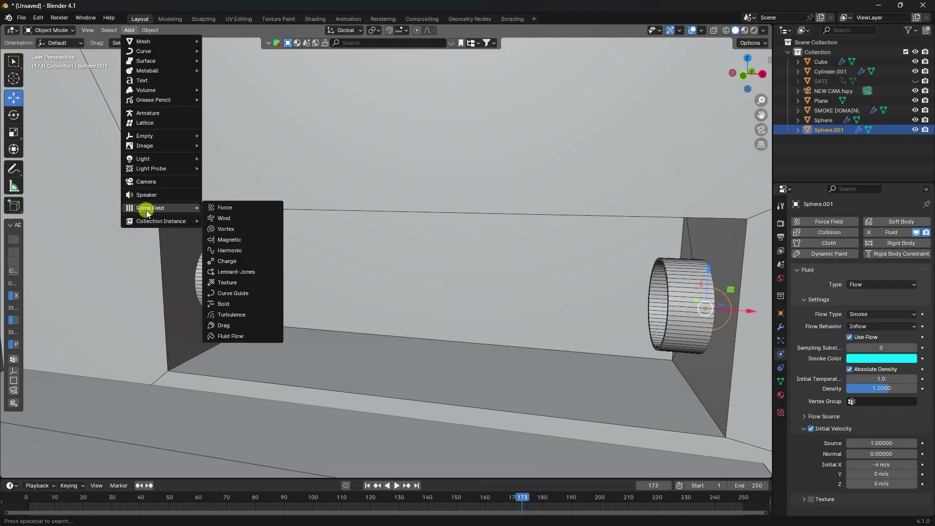
{"action": "left_click", "coordinate": [230, 314]}
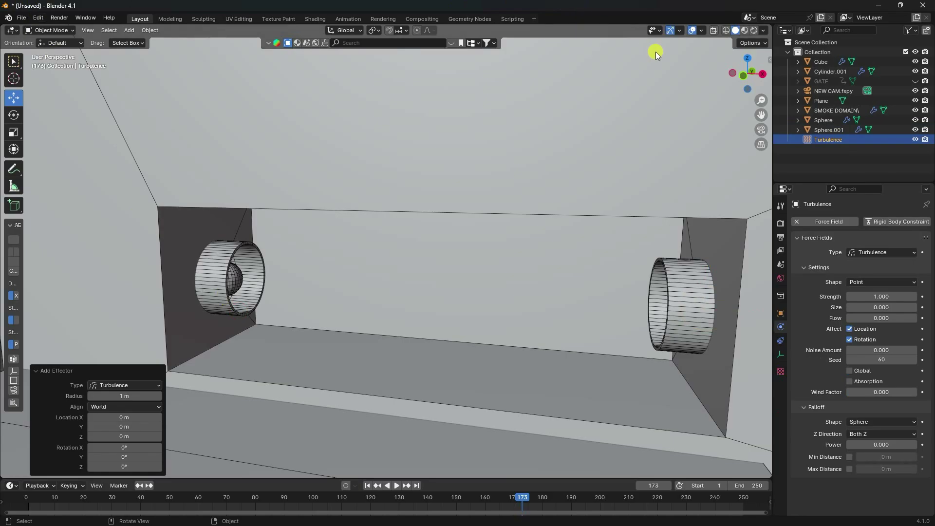
{"action": "left_click", "coordinate": [884, 298]}
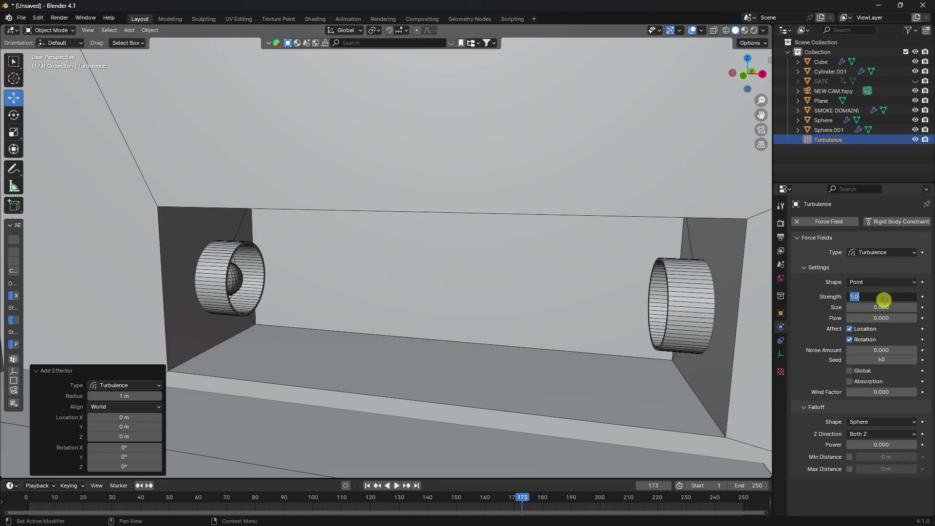
{"action": "key", "text": "Return"}
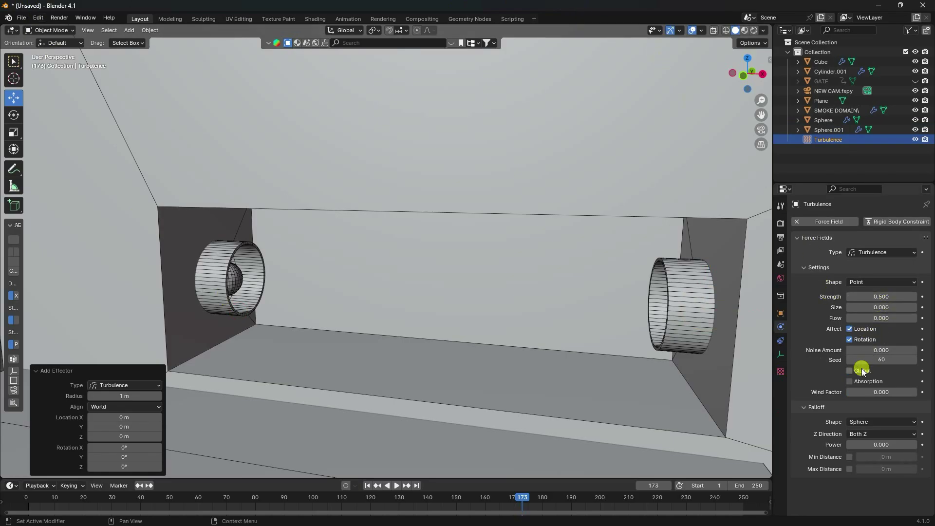
{"action": "left_click_drag", "start_coordinate": [886, 359], "coordinate": [160, 363]}
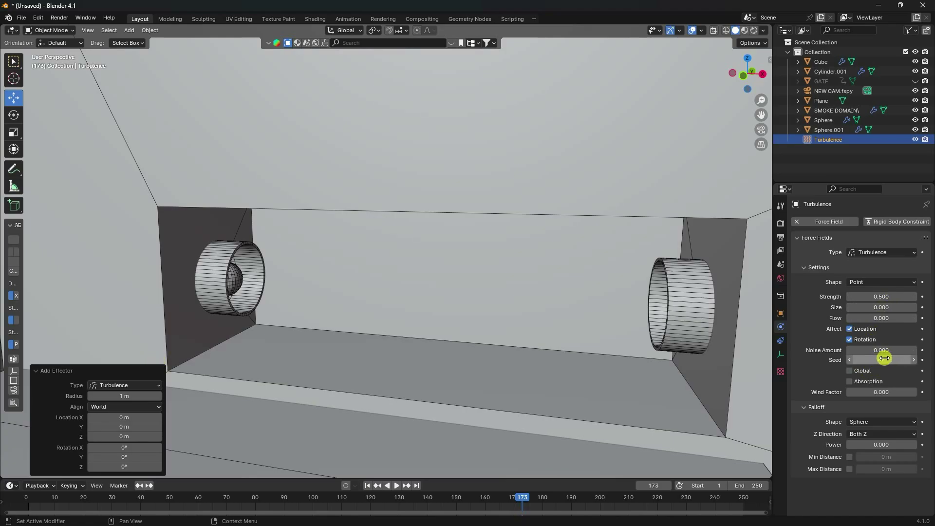
{"action": "left_click", "coordinate": [799, 142]}
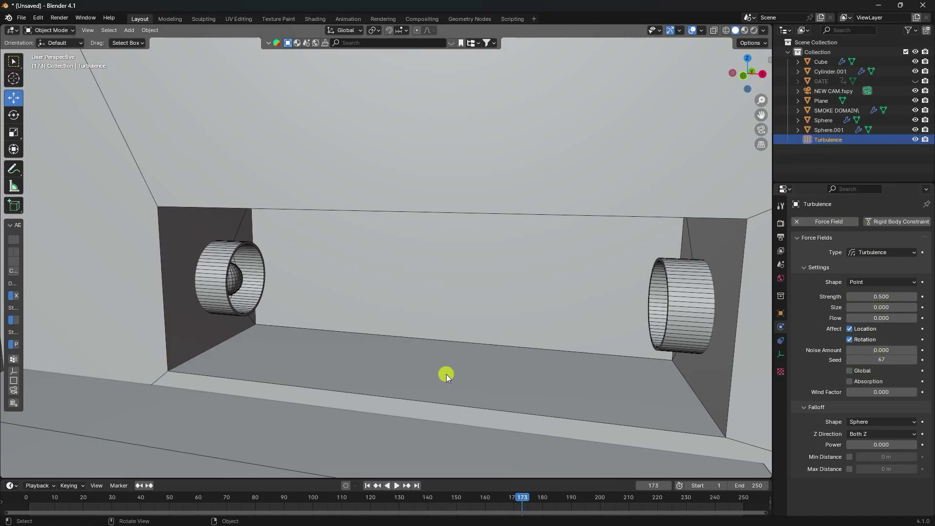
Centre the turbulence field between the two pipes in front view, moving it about 4.03 m along X and 3.7 m up.
{"action": "key", "text": "KP_Decimal"}
{"action": "scroll", "coordinate": [322, 373], "scroll_direction": "up", "scroll_amount": 3}
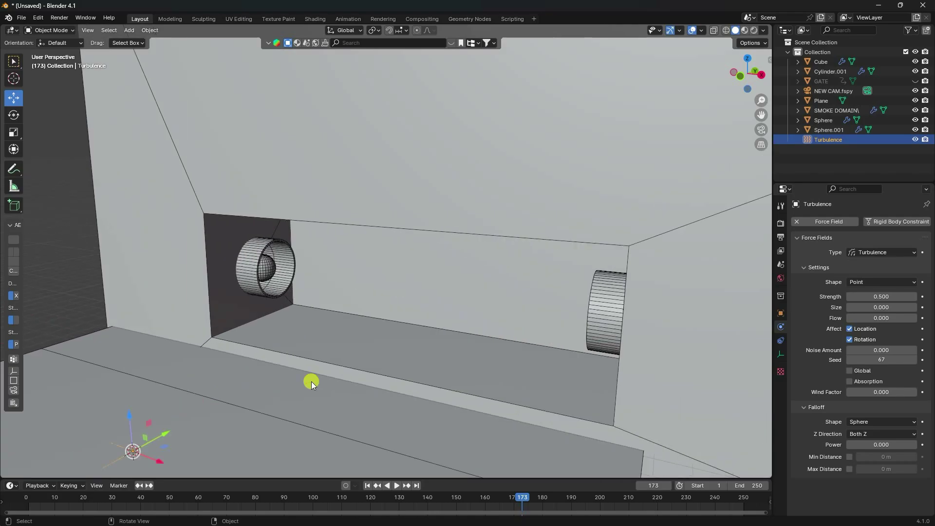
{"action": "left_click_drag", "start_coordinate": [138, 422], "coordinate": [139, 361]}
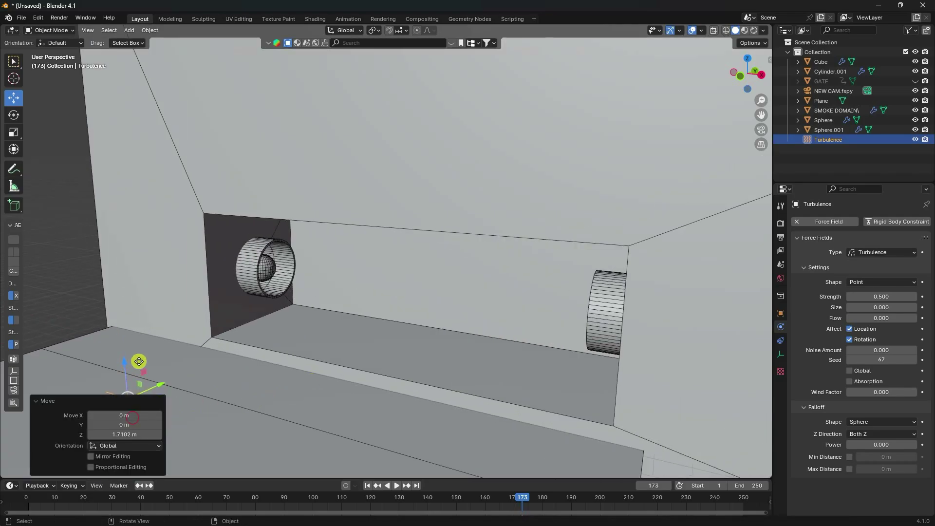
{"action": "key", "text": "KP_1"}
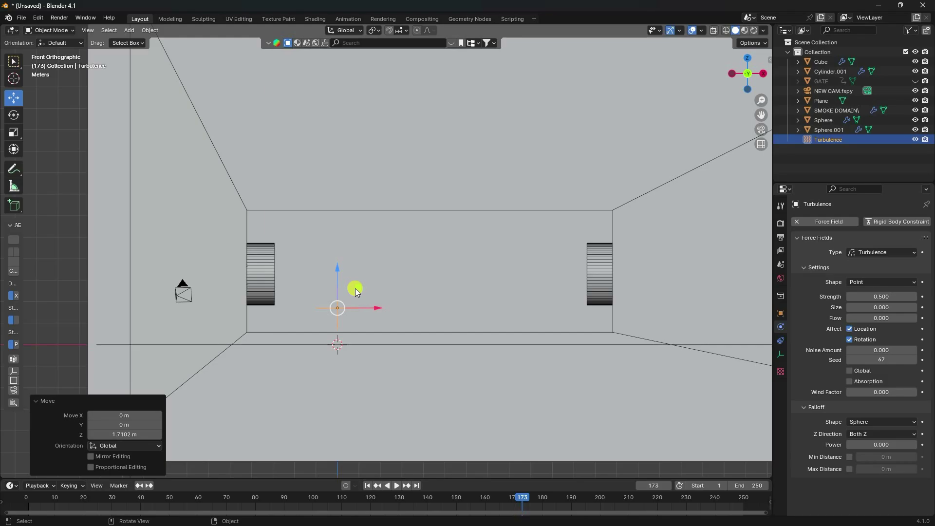
{"action": "key", "text": "g"}
{"action": "left_click", "coordinate": [449, 244]}
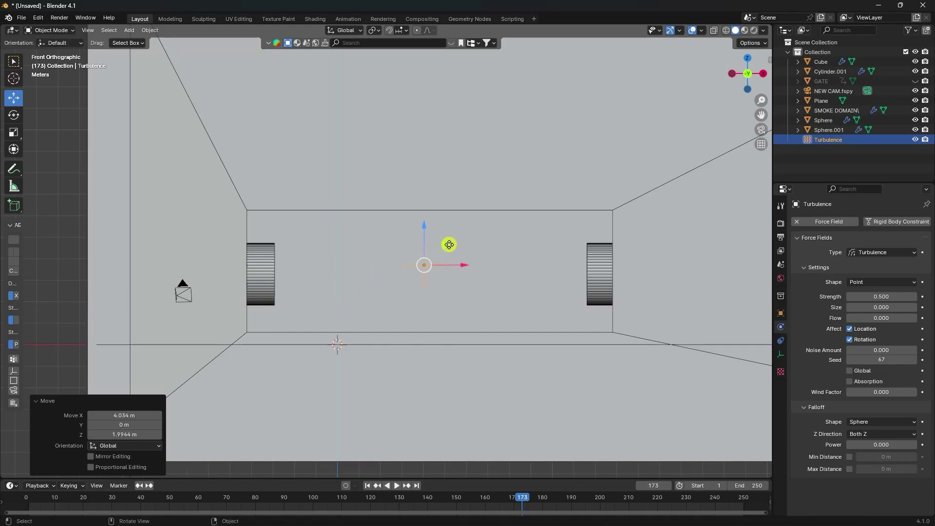
Move the turbulence field about 10 m along Y into the recess between the pipes.
{"action": "middle_click_drag", "start_coordinate": [463, 262], "coordinate": [295, 343]}
{"action": "key", "text": "g"}
{"action": "key", "text": "y"}
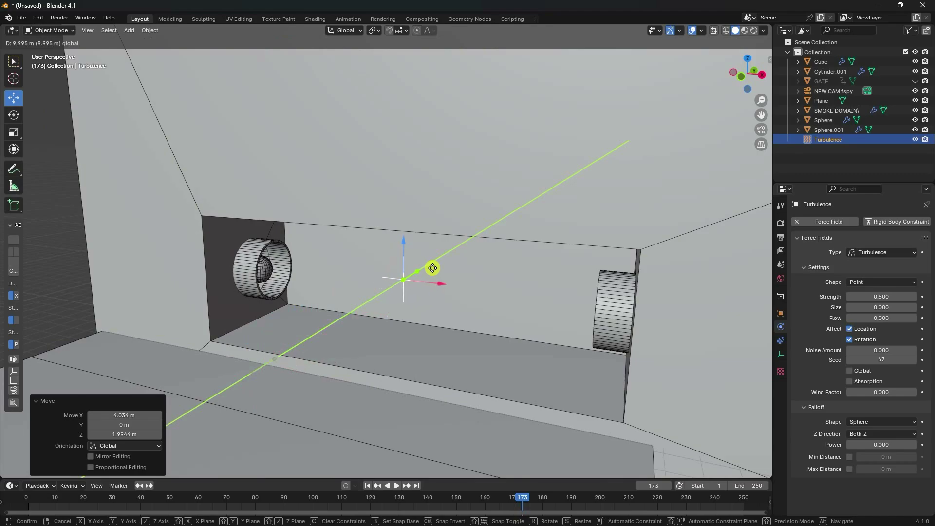
{"action": "left_click", "coordinate": [432, 268]}
{"action": "middle_click_drag", "start_coordinate": [431, 319], "coordinate": [467, 308]}
{"action": "scroll", "coordinate": [561, 260], "scroll_direction": "up", "scroll_amount": 4}
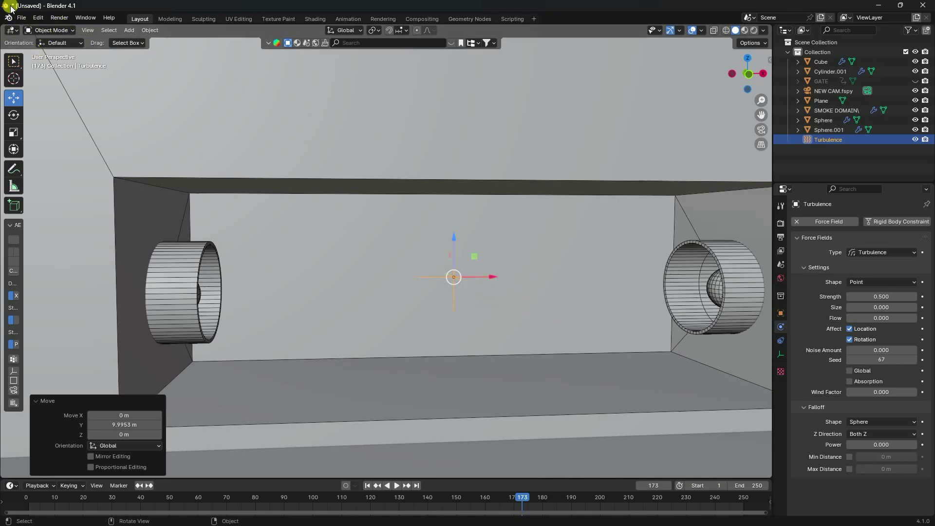
Append the collection named Collection from Shose Model.blend in the nike smoke folder on the Desktop.
{"action": "left_click", "coordinate": [19, 18]}
{"action": "mouse_move", "coordinate": [49, 156]}
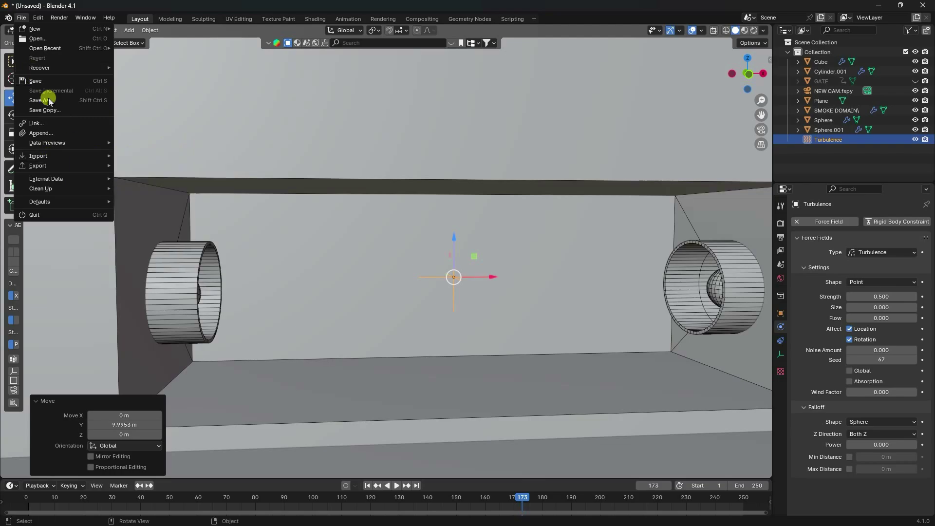
{"action": "left_click", "coordinate": [38, 133]}
{"action": "left_click", "coordinate": [189, 155]}
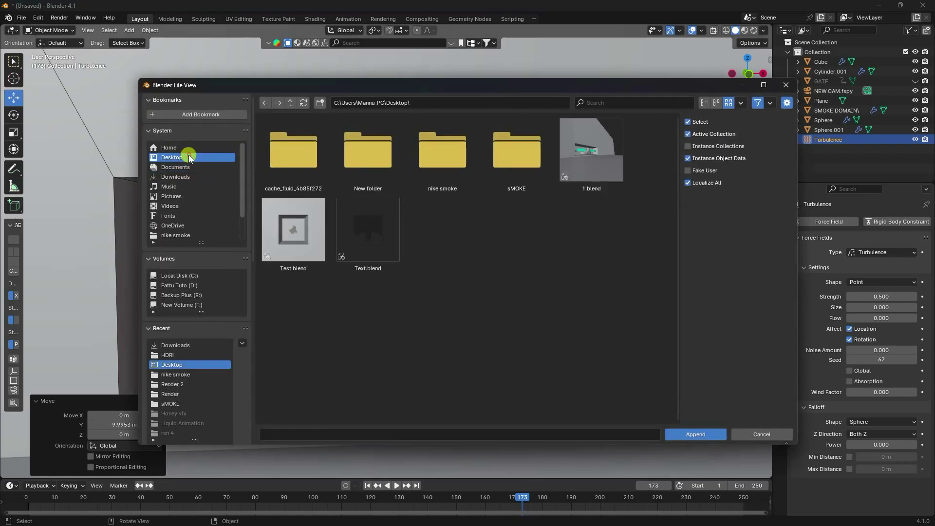
{"action": "double_click", "coordinate": [441, 154]}
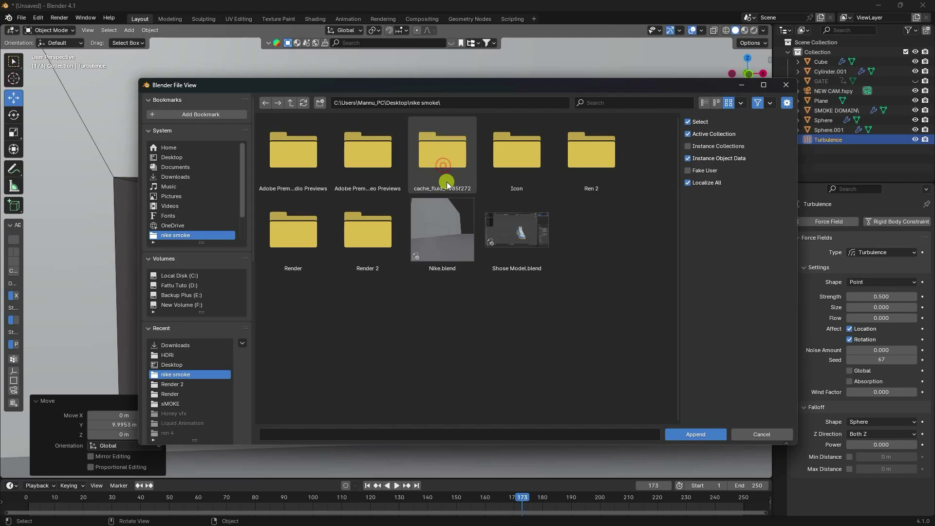
{"action": "double_click", "coordinate": [518, 244]}
{"action": "double_click", "coordinate": [367, 153]}
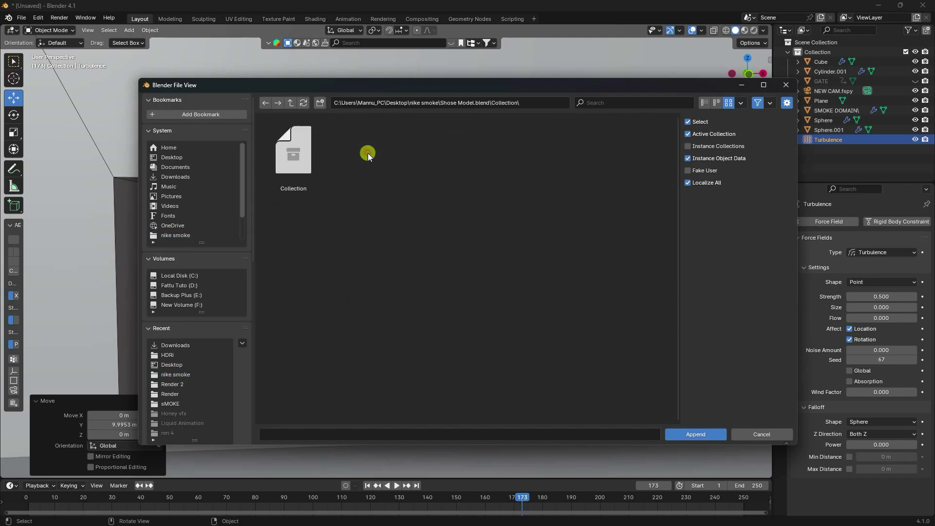
{"action": "left_click", "coordinate": [260, 190]}
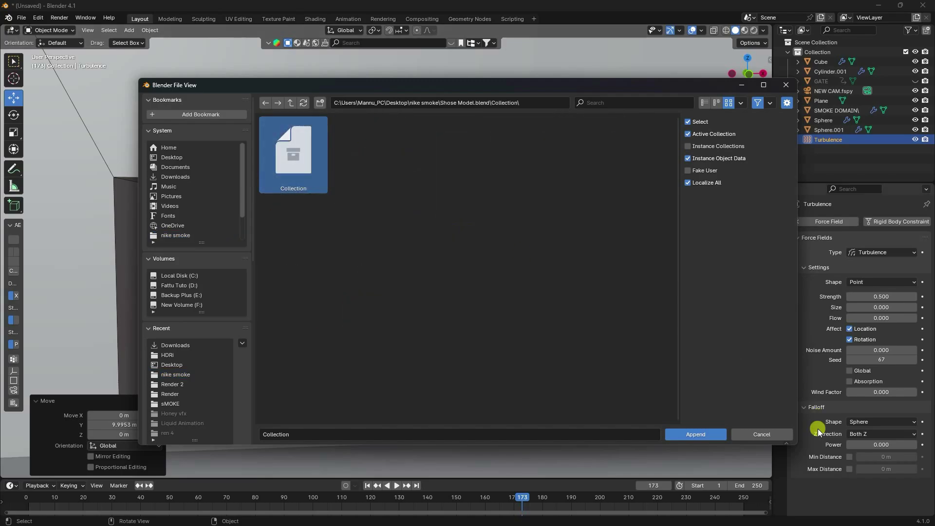
{"action": "left_click", "coordinate": [690, 431]}
Move the appended shoe about 3.36 m along X and 3.29 m up.
{"action": "scroll", "coordinate": [474, 297], "scroll_direction": "down", "scroll_amount": 5}
{"action": "scroll", "coordinate": [338, 342], "scroll_direction": "up", "scroll_amount": 3}
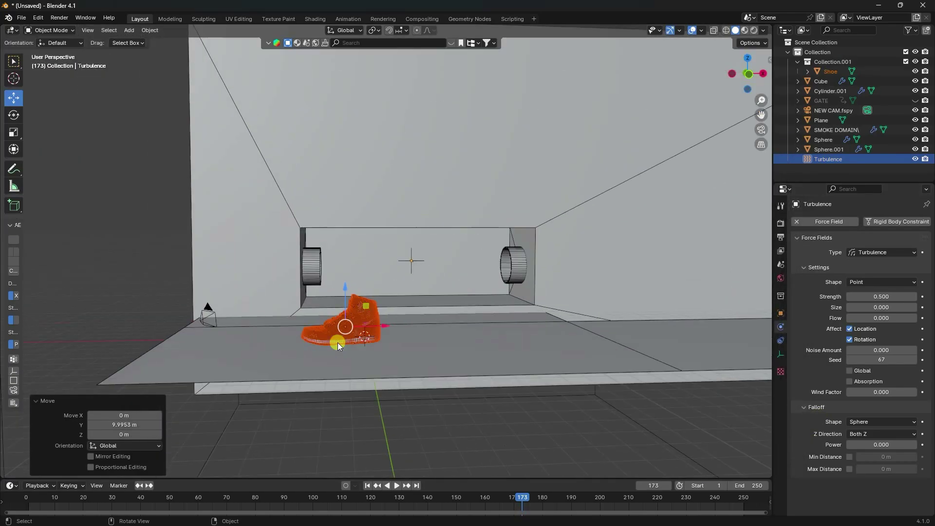
{"action": "left_click_drag", "start_coordinate": [353, 336], "coordinate": [421, 295]}
{"action": "middle_click_drag", "start_coordinate": [420, 295], "coordinate": [441, 291]}
Move the shoe along Y into the recess and about 1.83 m along X to line up with the turbulence field.
{"action": "key", "text": "KP_7"}
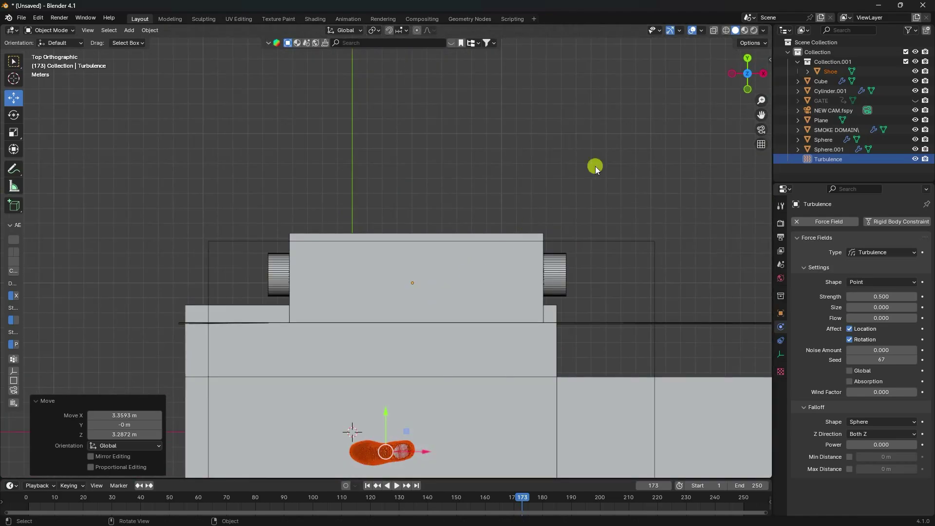
{"action": "left_click_drag", "start_coordinate": [387, 402], "coordinate": [452, 279]}
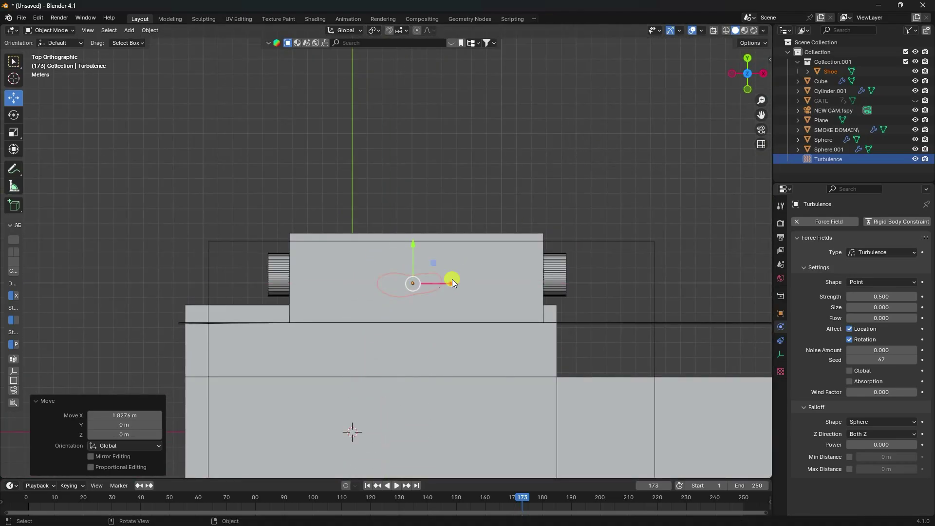
{"action": "key", "text": "KP_1"}
{"action": "scroll", "coordinate": [449, 282], "scroll_direction": "up", "scroll_amount": 4}
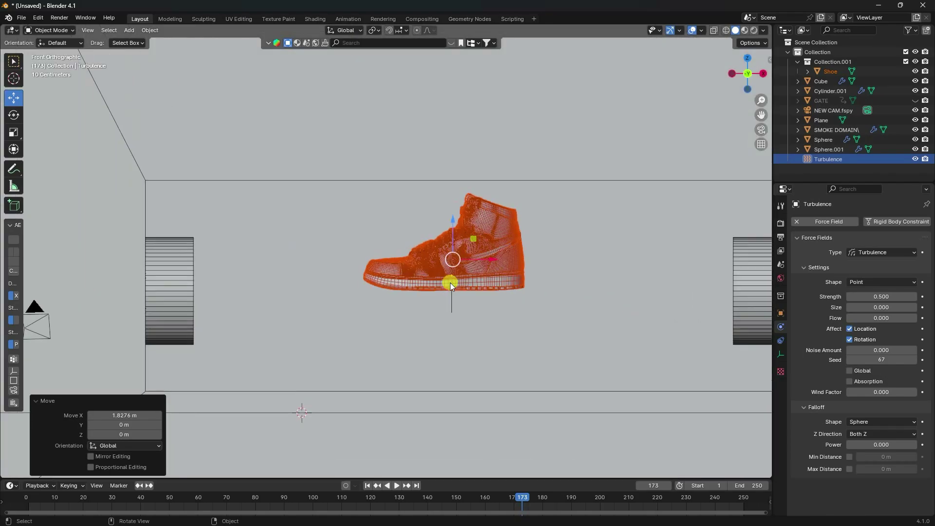
Move the shoe down about 1.35 m and scale it up uniformly by about 1.98.
{"action": "left_click_drag", "start_coordinate": [451, 224], "coordinate": [451, 268]}
{"action": "key", "text": "s"}
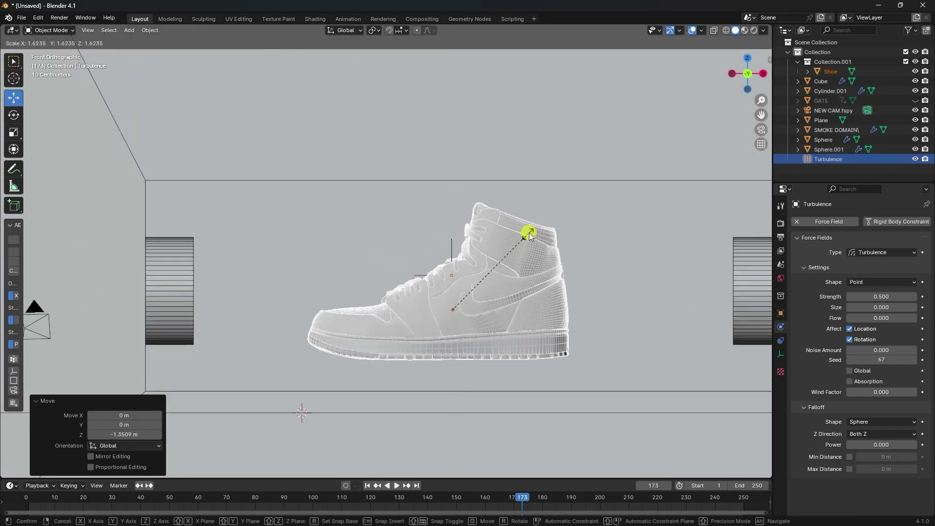
{"action": "left_click", "coordinate": [547, 221]}
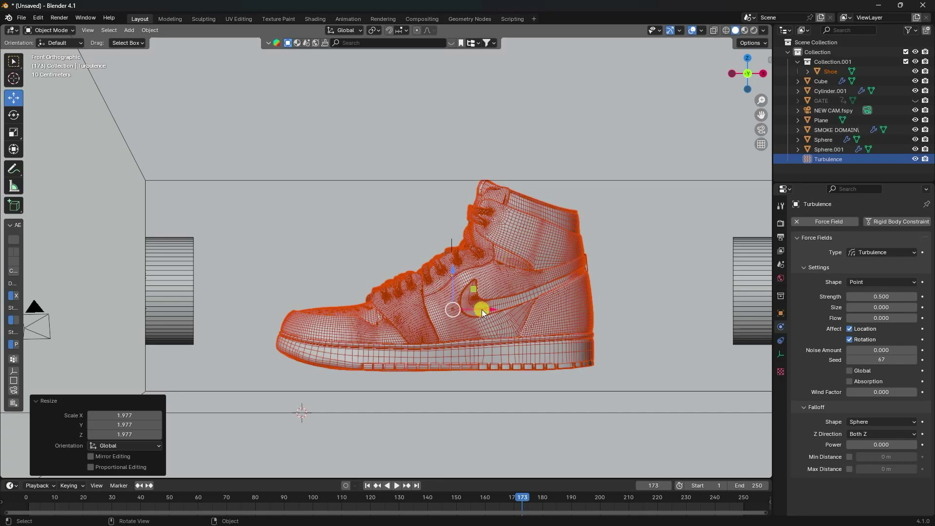
Lower the shoe slightly and scale it uniformly by about 0.92 so it fits inside the recess.
{"action": "left_click", "coordinate": [465, 274]}
{"action": "left_click_drag", "start_coordinate": [452, 282], "coordinate": [456, 283]}
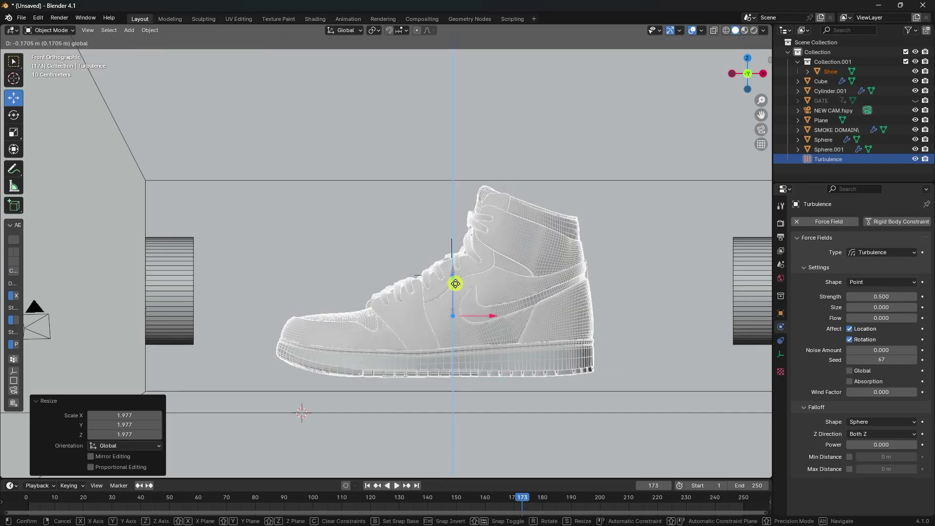
{"action": "key", "text": "Escape"}
{"action": "key", "text": "ctrl+z"}
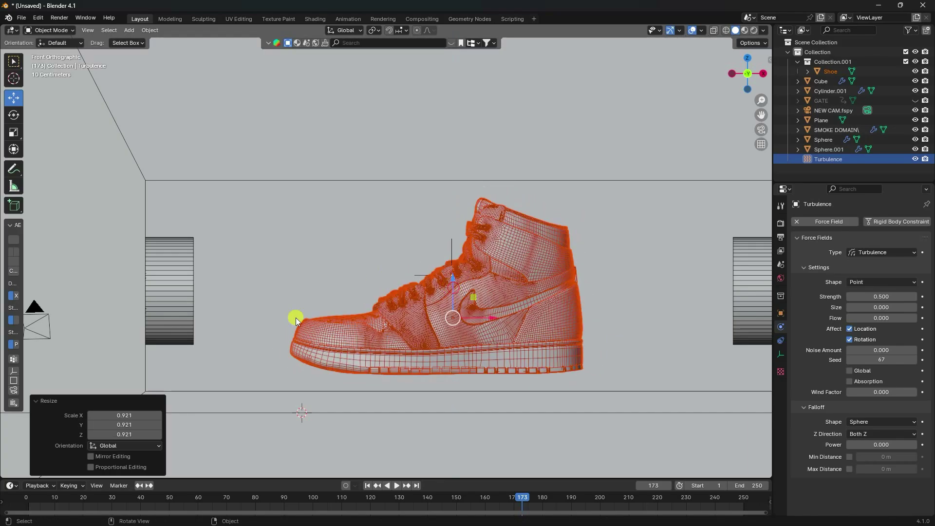
{"action": "middle_click_drag", "start_coordinate": [566, 326], "coordinate": [507, 315], "text": "shift"}
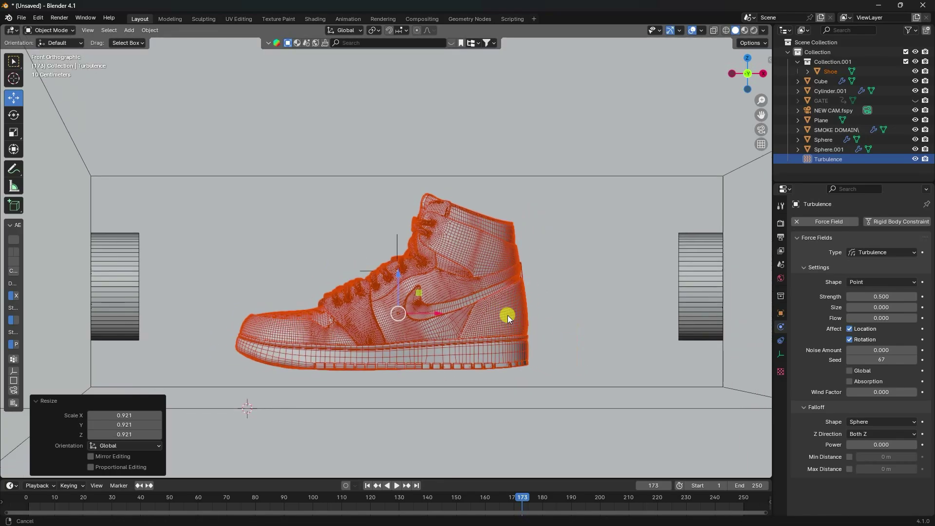
Display the scene in material preview shading and turn off the wireframe overlay.
{"action": "left_click", "coordinate": [745, 30]}
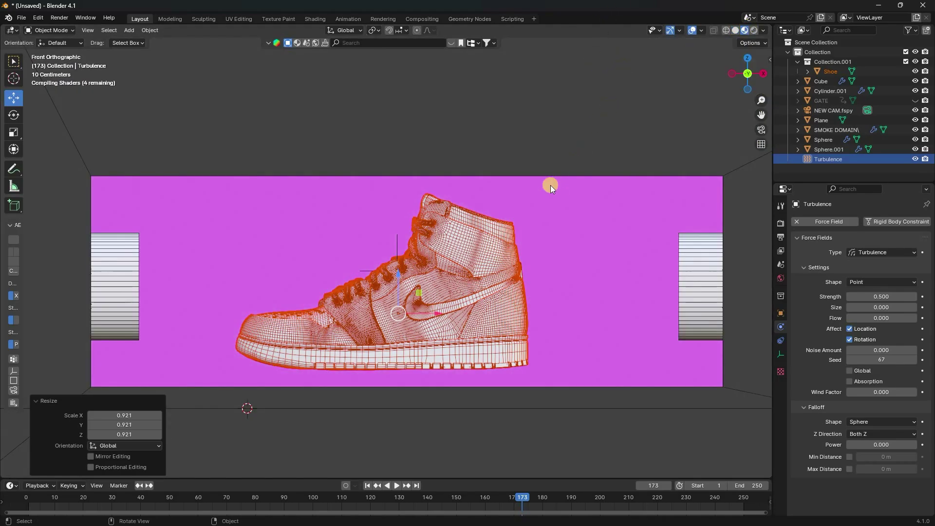
{"action": "middle_click_drag", "start_coordinate": [550, 185], "coordinate": [608, 120]}
{"action": "left_click", "coordinate": [700, 31]}
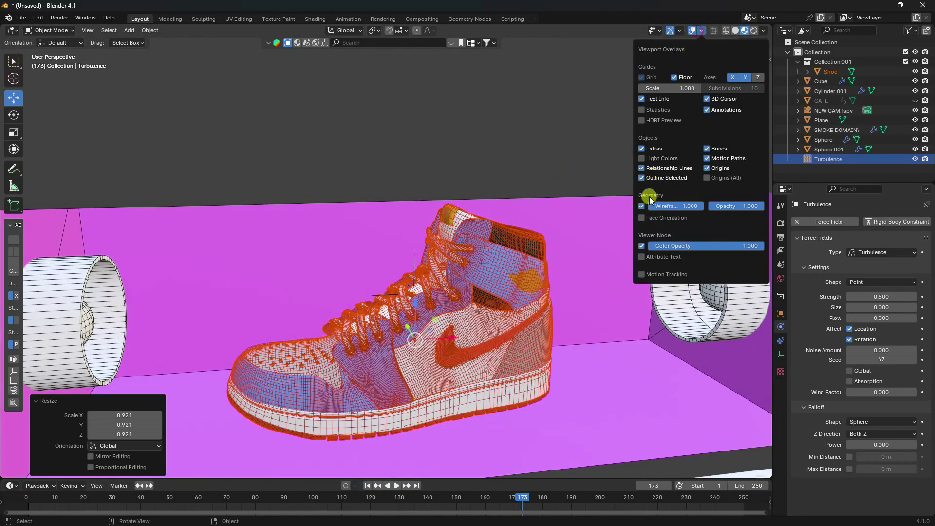
{"action": "left_click", "coordinate": [641, 207]}
{"action": "left_click", "coordinate": [527, 247]}
{"action": "scroll", "coordinate": [524, 249], "scroll_direction": "down", "scroll_amount": 5}
{"action": "scroll", "coordinate": [510, 270], "scroll_direction": "up", "scroll_amount": 4}
{"action": "middle_click_drag", "start_coordinate": [477, 315], "coordinate": [429, 307]}
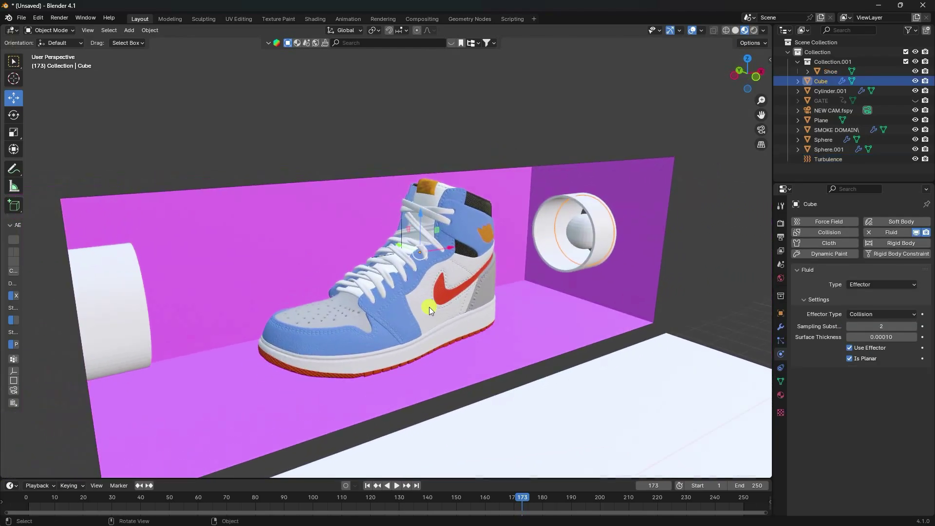
Set the animation's end frame to 500 and return to frame 1.
{"action": "left_click", "coordinate": [748, 487]}
{"action": "type", "text": "500"}
{"action": "key", "text": "Return"}
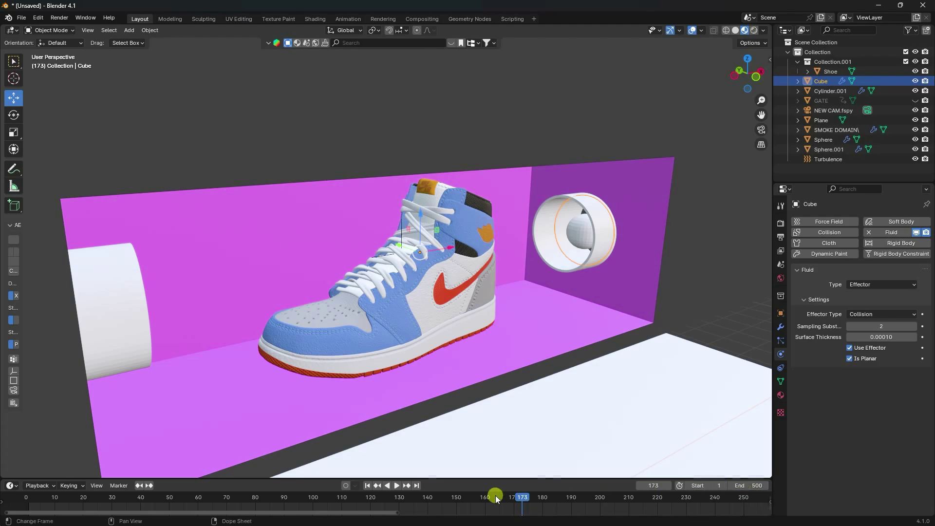
{"action": "left_click", "coordinate": [366, 485]}
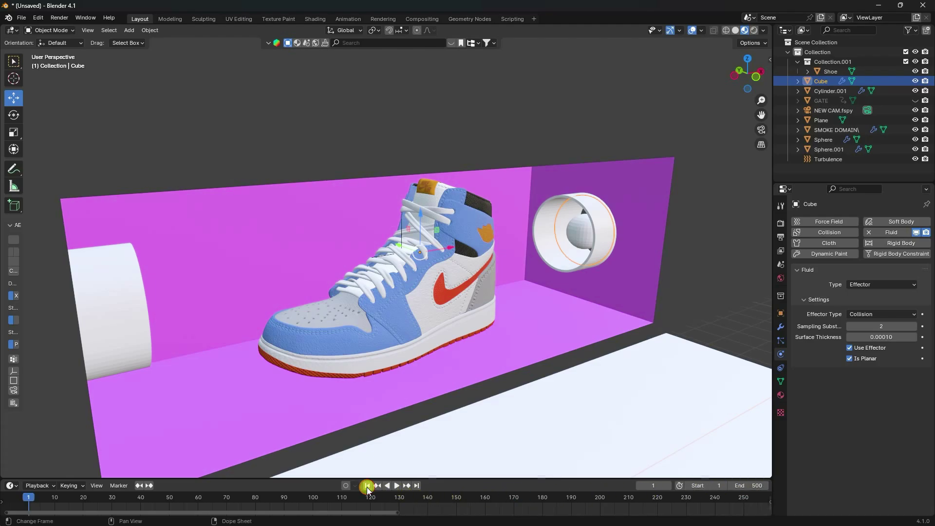
Keyframe the shoe's location, rotation and scale inside the recess at frame 50.
{"action": "scroll", "coordinate": [399, 291], "scroll_direction": "down", "scroll_amount": 5}
{"action": "left_click", "coordinate": [399, 291]}
{"action": "middle_click_drag", "start_coordinate": [399, 290], "coordinate": [316, 400]}
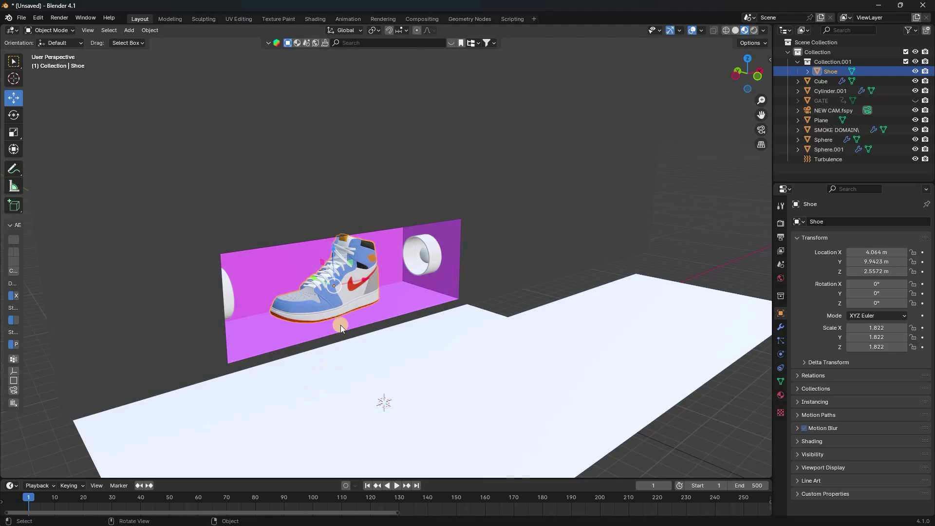
{"action": "left_click_drag", "start_coordinate": [176, 499], "coordinate": [172, 501]}
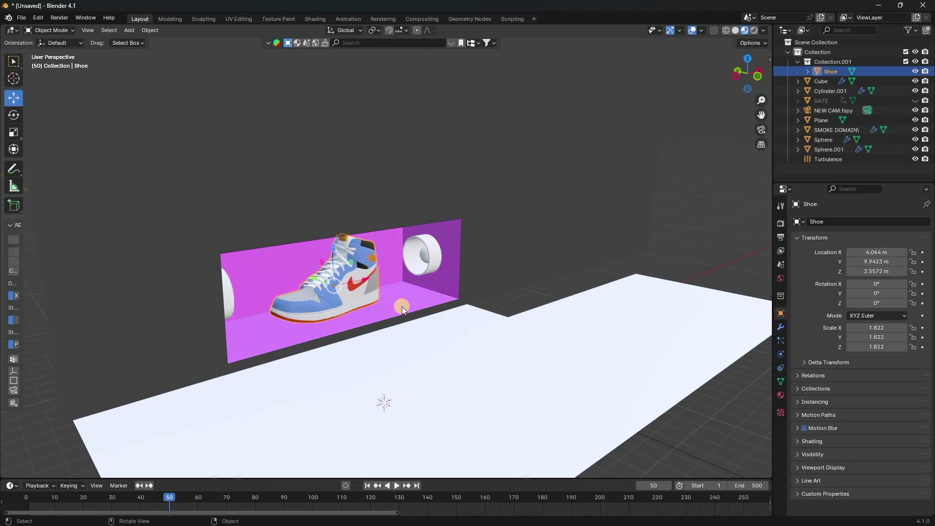
{"action": "key", "text": "i"}
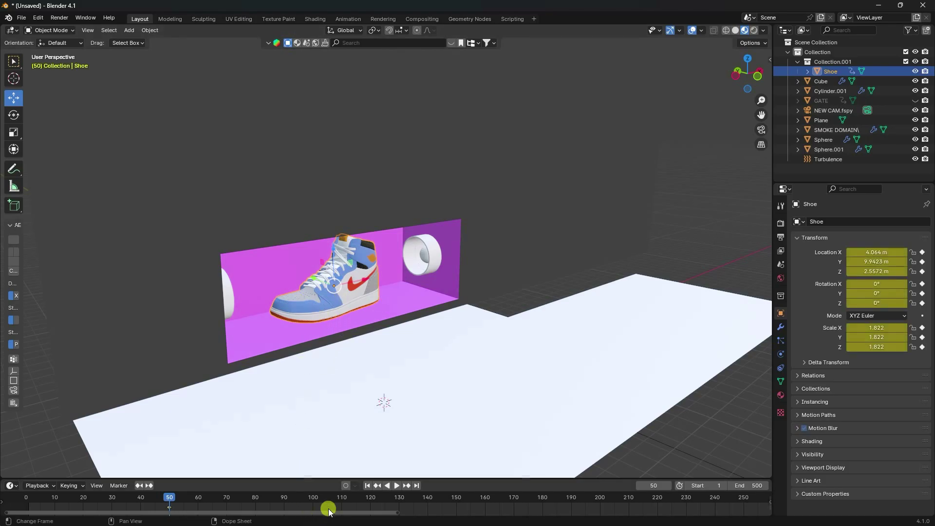
At frame 100, move the shoe about 9.71 m out of the recess along negative Y and keyframe its location, rotation and scale.
{"action": "left_click", "coordinate": [314, 497]}
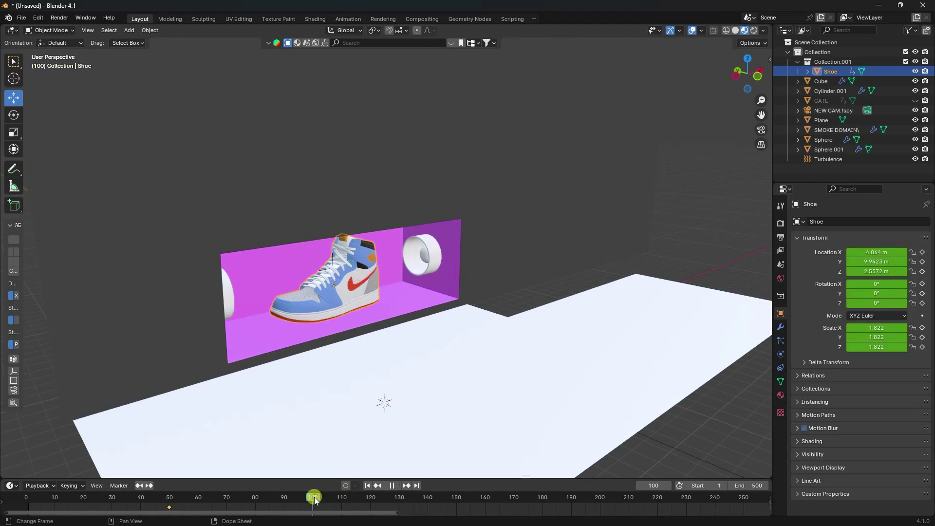
{"action": "scroll", "coordinate": [355, 317], "scroll_direction": "up", "scroll_amount": 2}
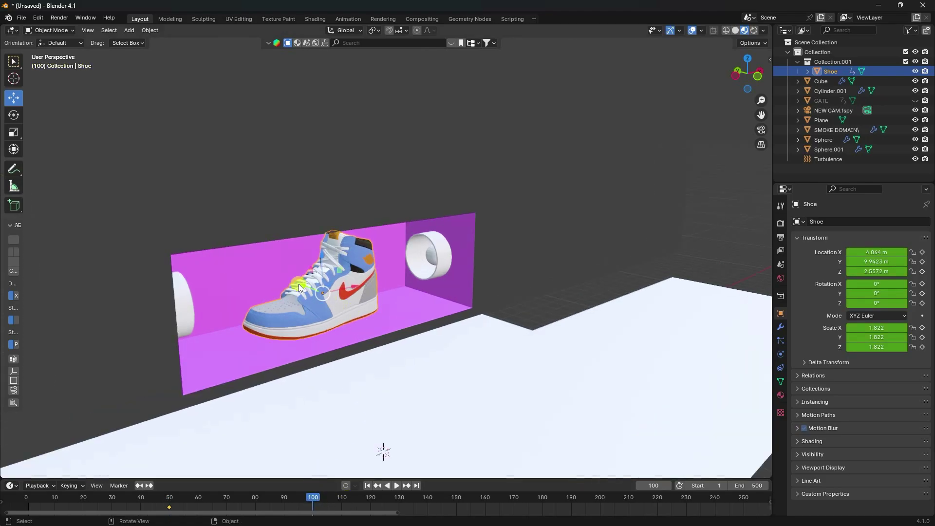
{"action": "key", "text": "g"}
{"action": "key", "text": "y"}
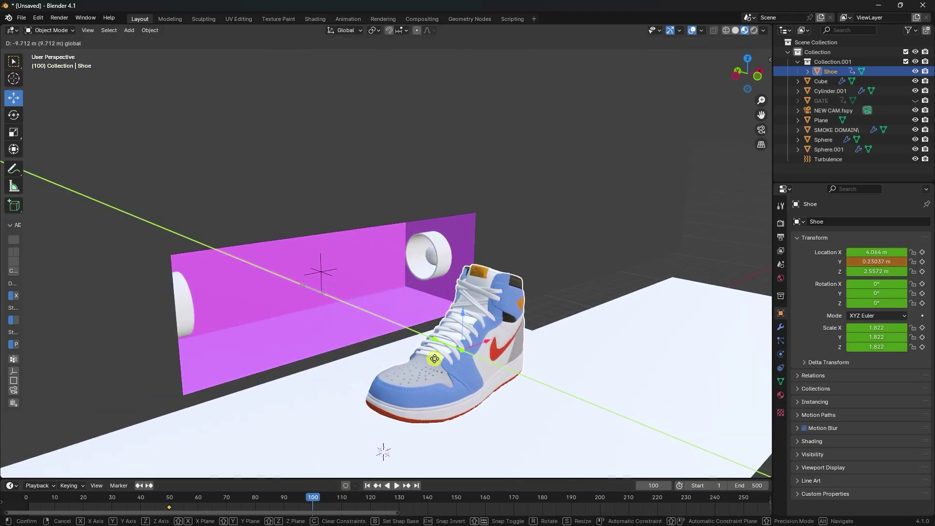
{"action": "left_click", "coordinate": [434, 359]}
{"action": "key", "text": "KP_0"}
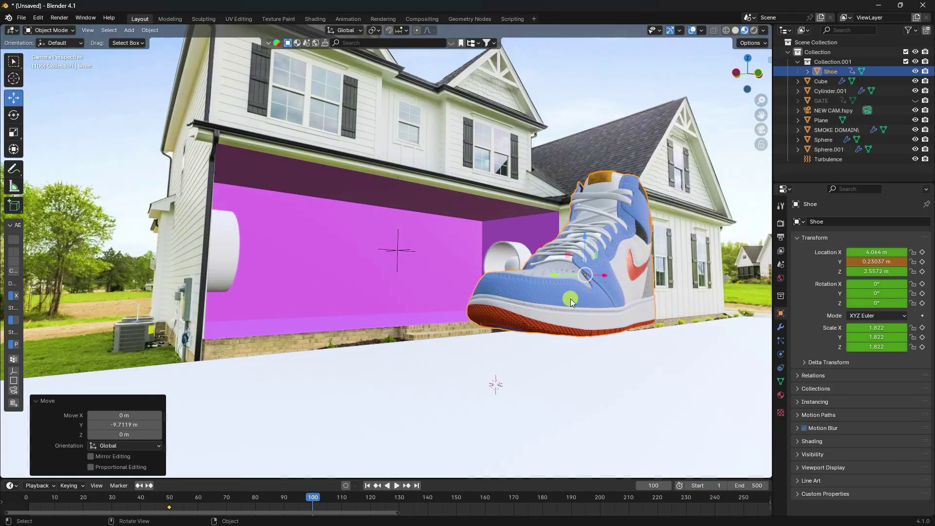
{"action": "scroll", "coordinate": [495, 310], "scroll_direction": "down", "scroll_amount": 1}
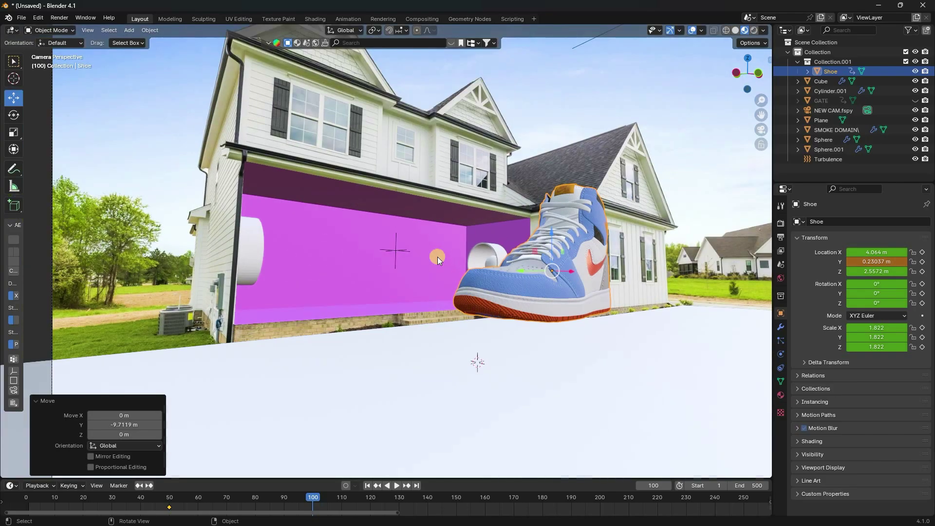
{"action": "key", "text": "i"}
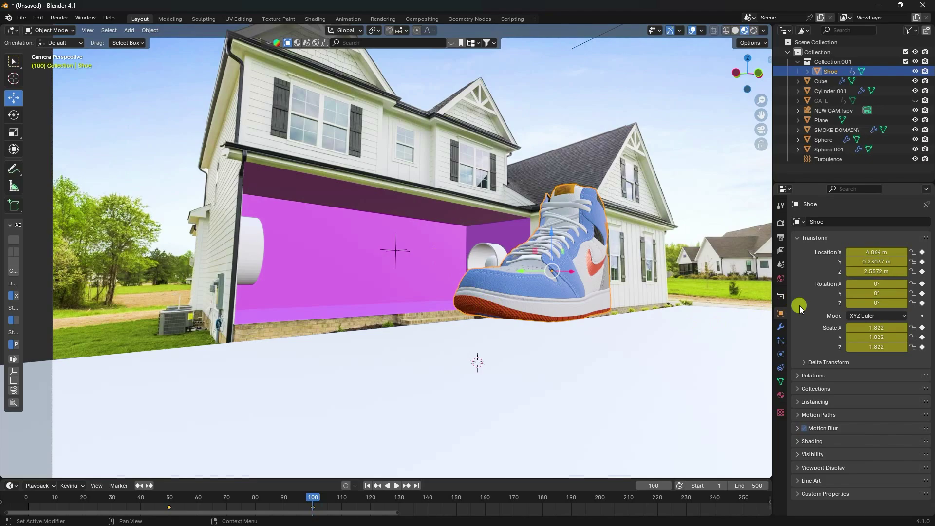
Keyframe the shoe's location, rotation and scale in the same forward position at frame 400.
{"action": "scroll", "coordinate": [521, 507], "scroll_direction": "down", "scroll_amount": 5}
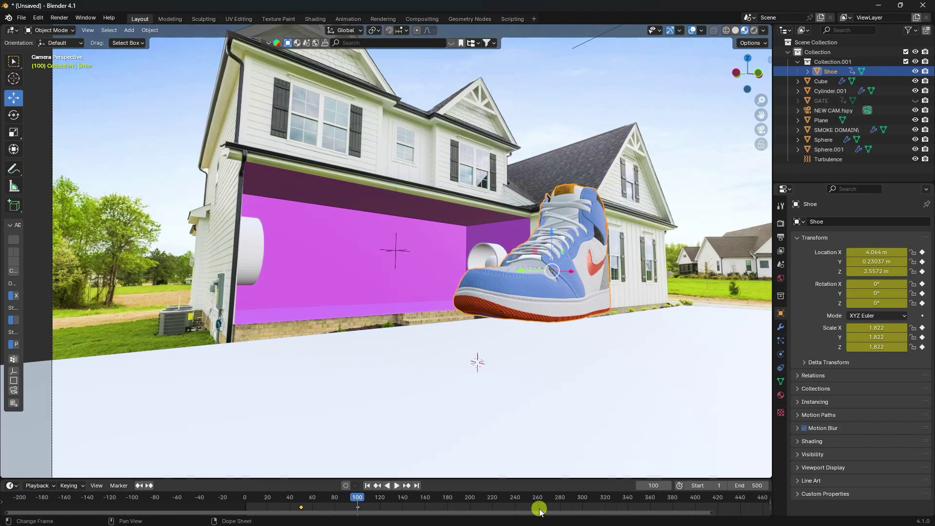
{"action": "middle_click_drag", "start_coordinate": [544, 502], "coordinate": [475, 497]}
{"action": "left_click_drag", "start_coordinate": [590, 498], "coordinate": [595, 501]}
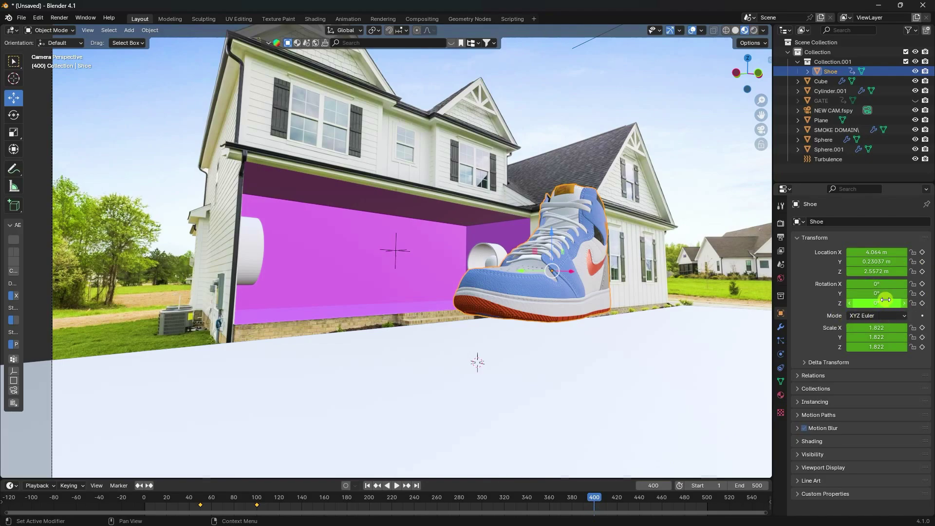
{"action": "key", "text": "i"}
Copy the shoe's frame 50 keyframe to frame 450 so it returns into the recess.
{"action": "left_click_drag", "start_coordinate": [616, 501], "coordinate": [654, 503]}
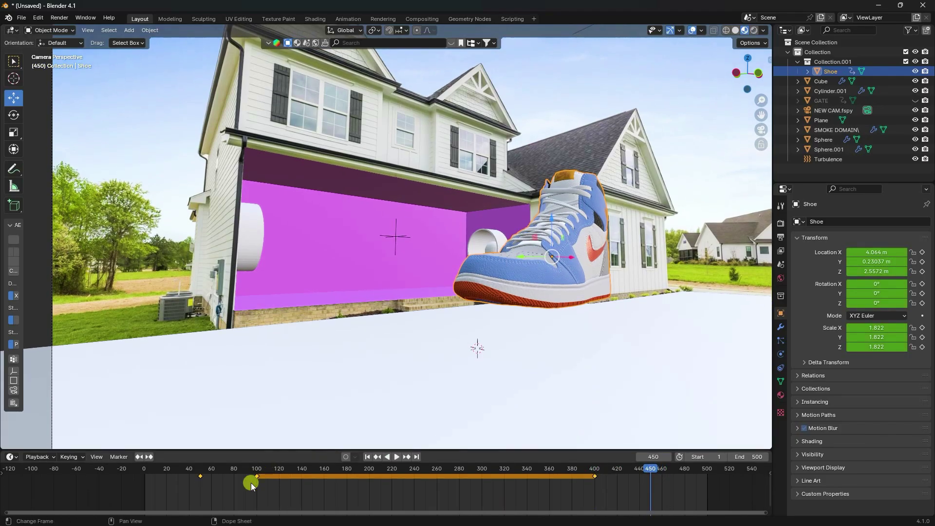
{"action": "left_click", "coordinate": [195, 479]}
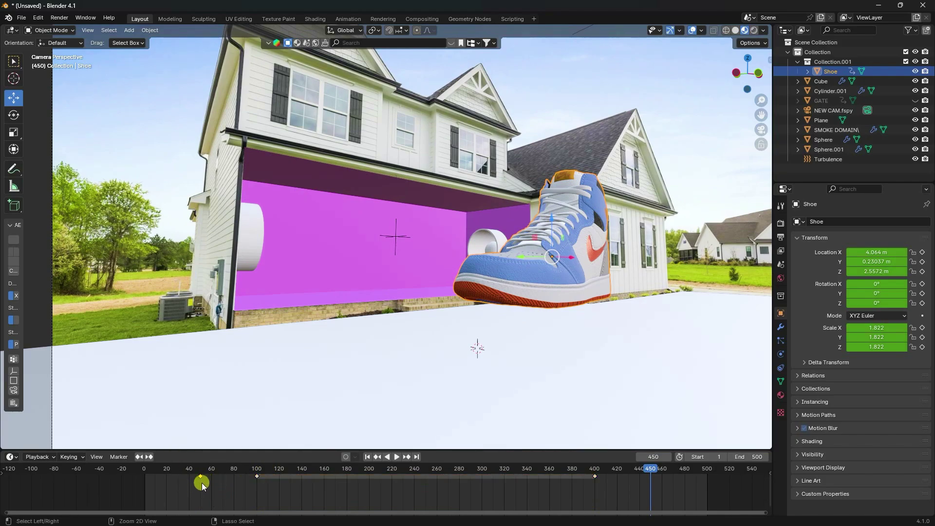
{"action": "key", "text": "ctrl+v"}
Play the animation from the start to check the shoe's movement out of the recess.
{"action": "left_click", "coordinate": [367, 457]}
{"action": "left_click", "coordinate": [398, 457]}
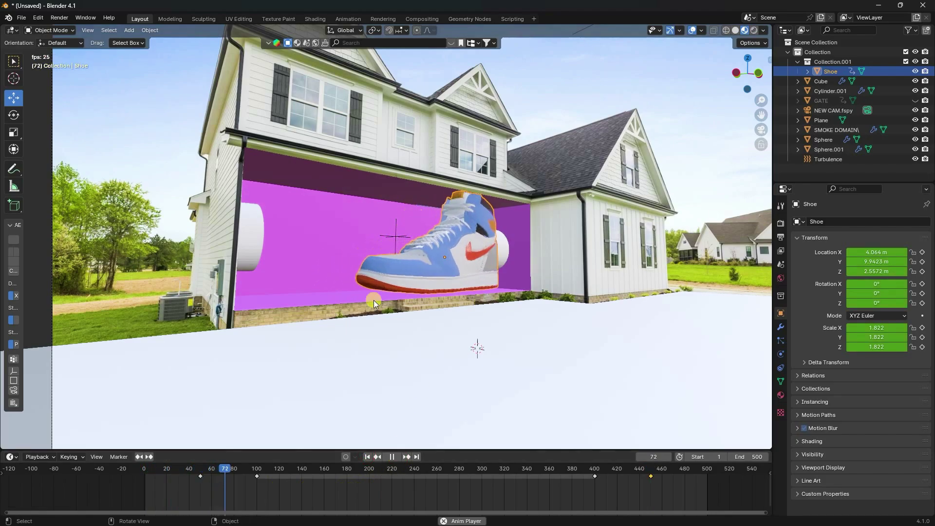
{"action": "left_click", "coordinate": [392, 456]}
At frame 400, set the shoe's Z rotation to 360° and keyframe it.
{"action": "left_click", "coordinate": [407, 457]}
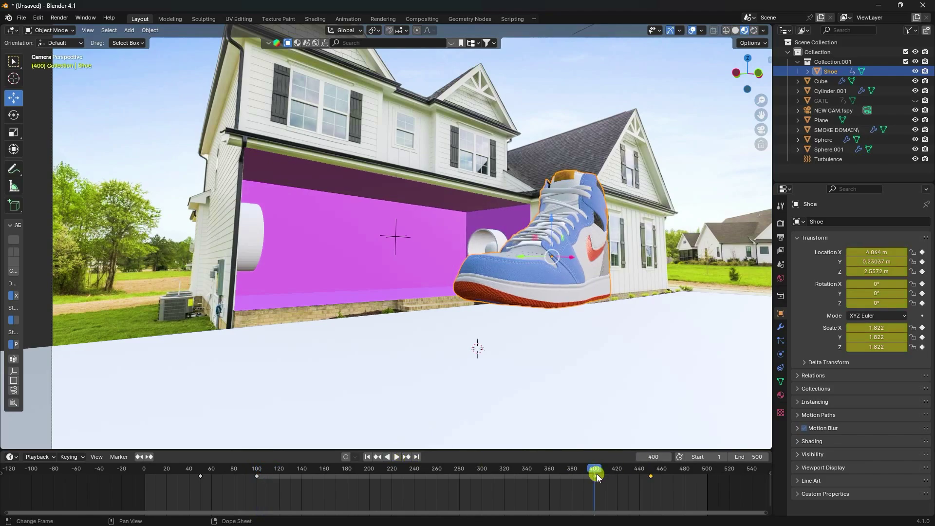
{"action": "mouse_move", "coordinate": [872, 296]}
{"action": "left_mouse_down"}
{"action": "mouse_move", "coordinate": [135, 306]}
{"action": "mouse_move", "coordinate": [871, 306]}
{"action": "left_mouse_up"}
{"action": "left_click", "coordinate": [872, 305]}
{"action": "type", "text": "360"}
{"action": "key", "text": "Return"}
{"action": "left_click", "coordinate": [921, 303]}
Play the animation from the first frame to check the shoe's rotation and its return into the recess.
{"action": "left_click", "coordinate": [371, 481]}
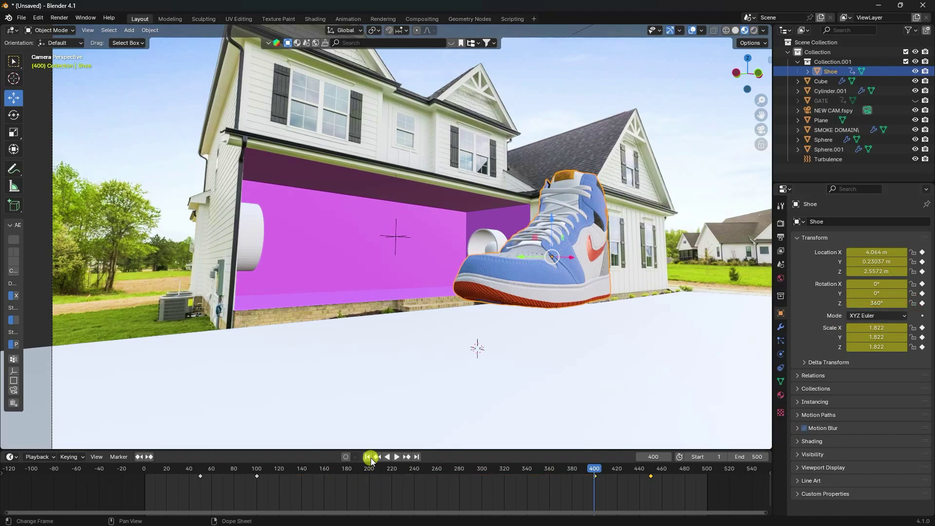
{"action": "left_click", "coordinate": [367, 458]}
{"action": "left_click", "coordinate": [397, 457]}
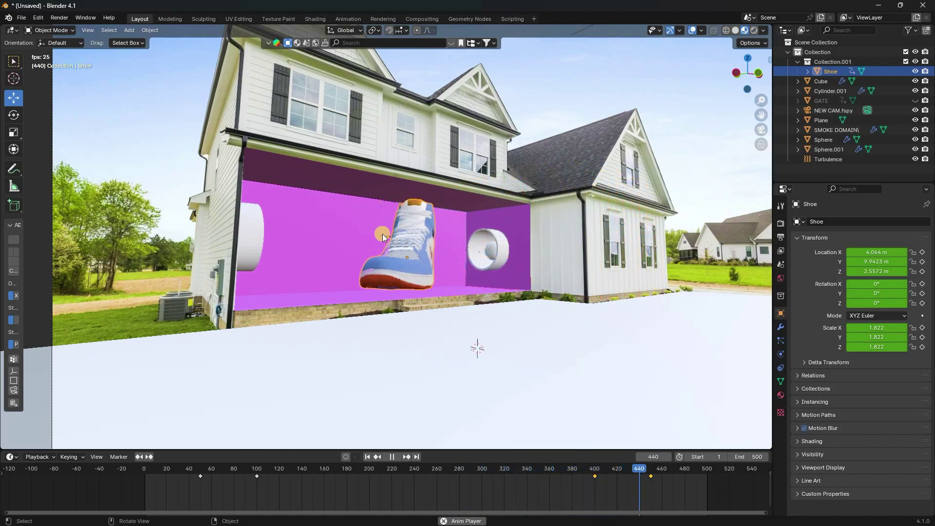
{"action": "left_click", "coordinate": [391, 456]}
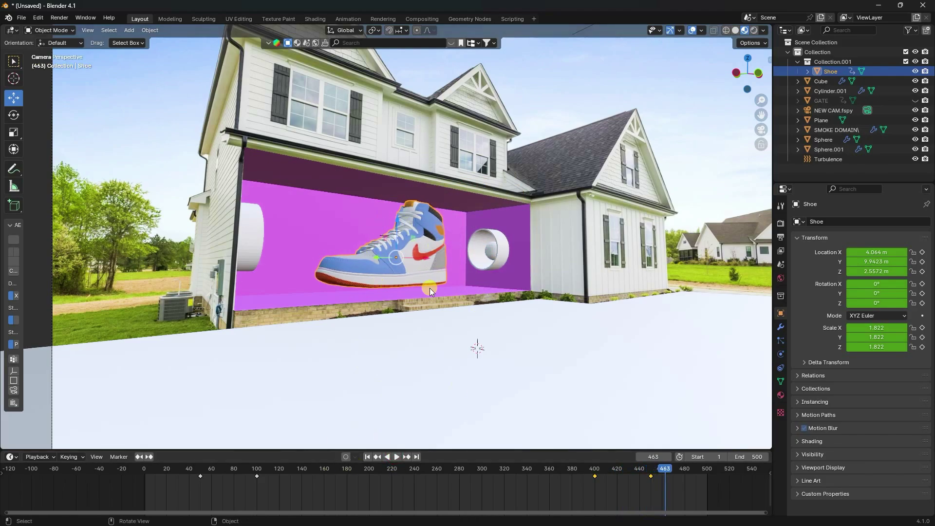
Set the SMOKE DOMAIN object's fluid resolution divisions to 66 and bake the whole simulation.
{"action": "middle_click_drag", "start_coordinate": [433, 293], "coordinate": [408, 329]}
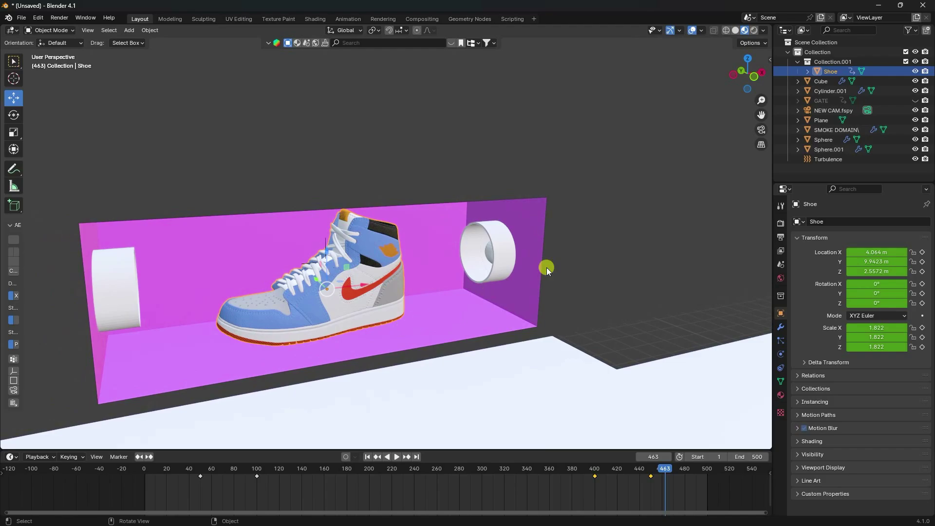
{"action": "left_click", "coordinate": [826, 130]}
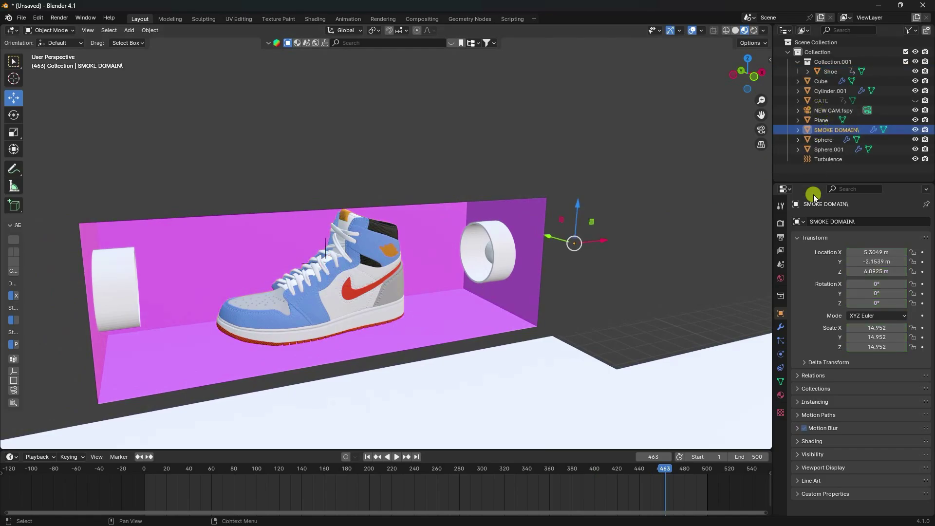
{"action": "left_click", "coordinate": [780, 353]}
{"action": "scroll", "coordinate": [817, 370], "scroll_direction": "down", "scroll_amount": 15}
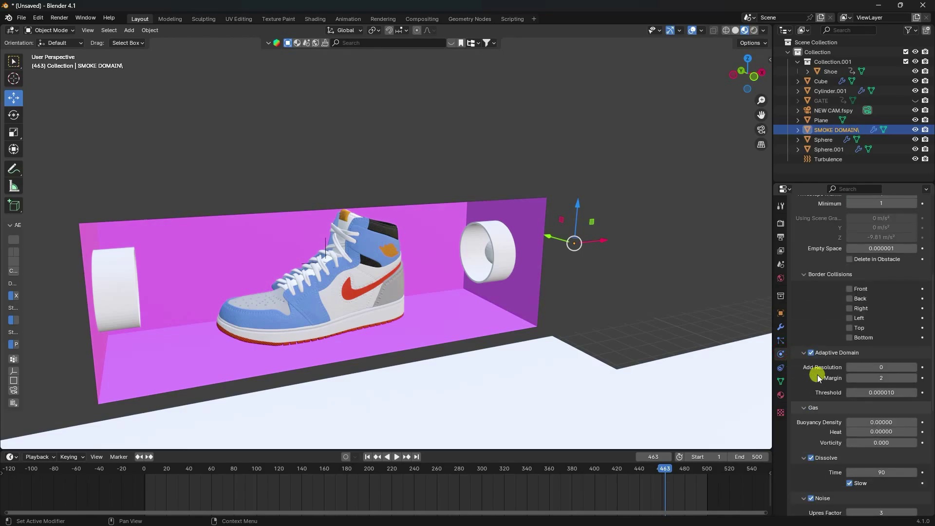
{"action": "scroll", "coordinate": [830, 373], "scroll_direction": "up", "scroll_amount": 10}
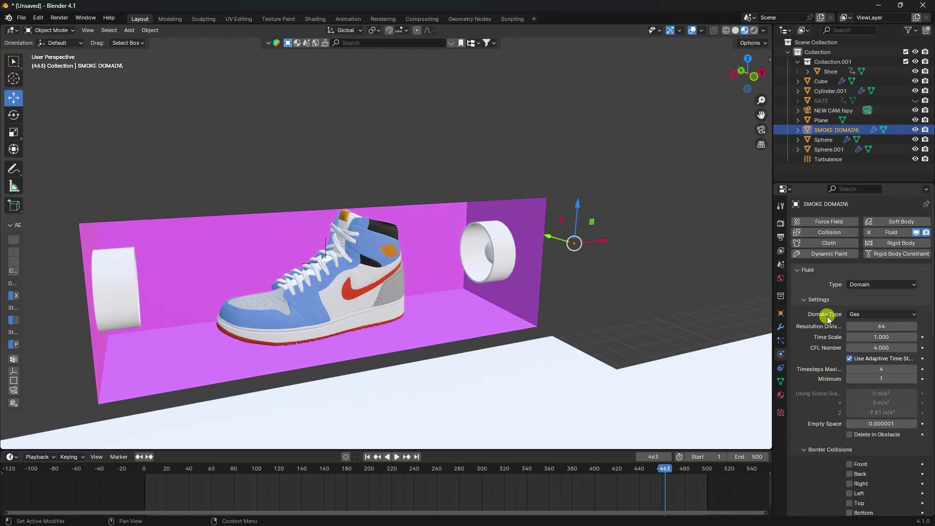
{"action": "left_click", "coordinate": [912, 326]}
{"action": "left_click", "coordinate": [912, 326]}
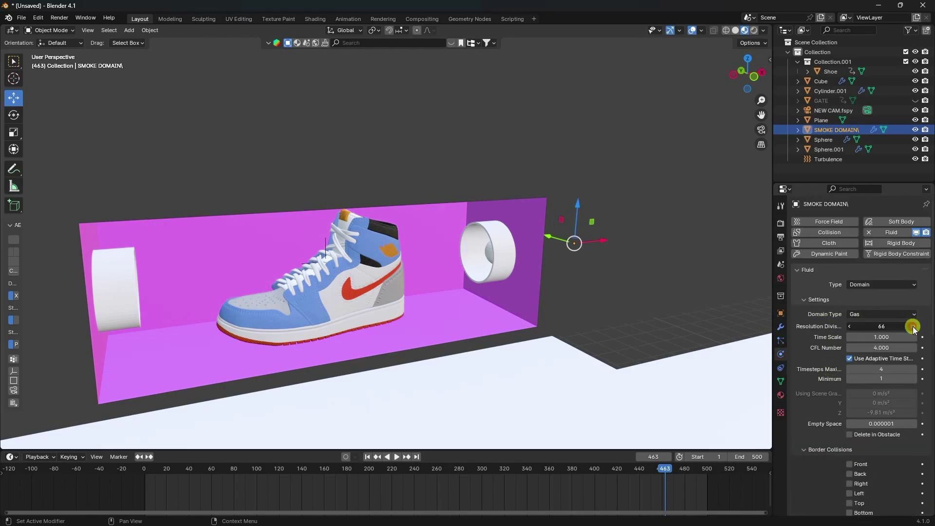
{"action": "scroll", "coordinate": [842, 366], "scroll_direction": "down", "scroll_amount": 18}
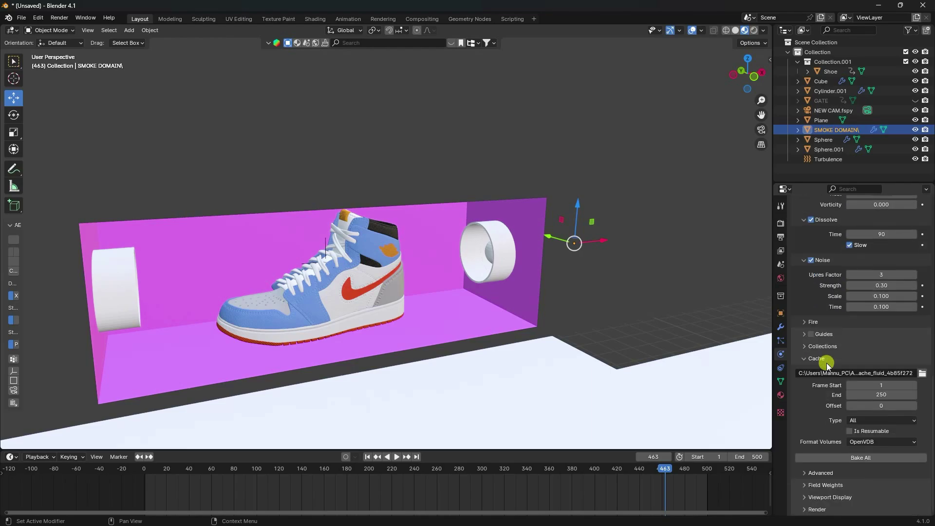
{"action": "left_click", "coordinate": [857, 459]}
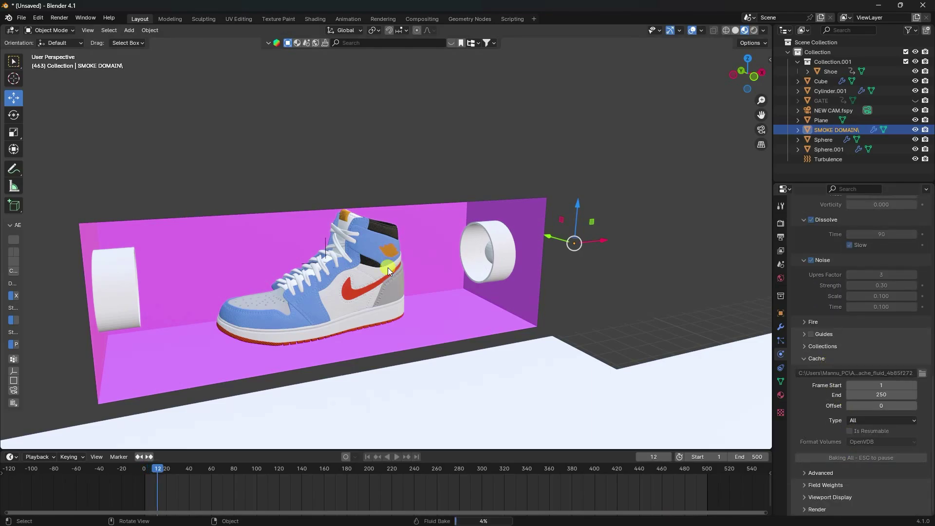
Cancel the running fluid bake, return to the first frame and free all baked data of the smoke domain.
{"action": "key", "text": "Escape"}
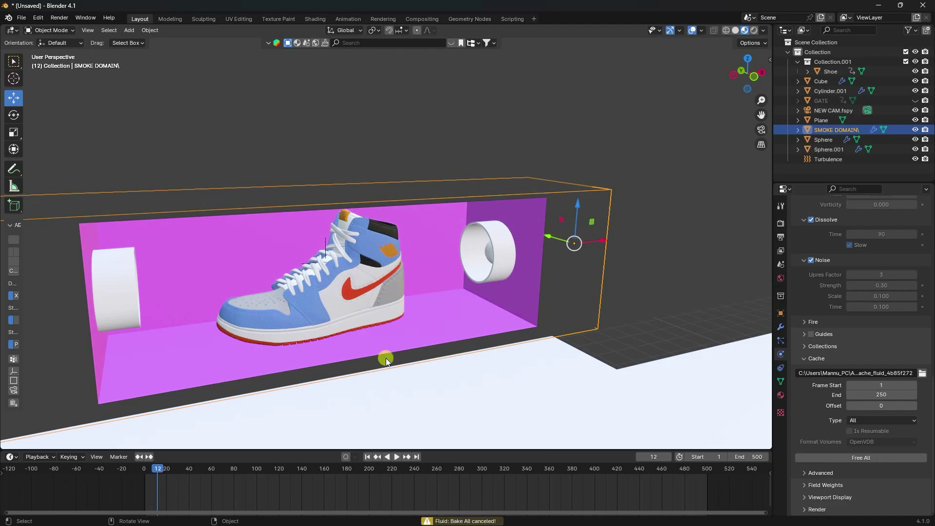
{"action": "left_click", "coordinate": [366, 456]}
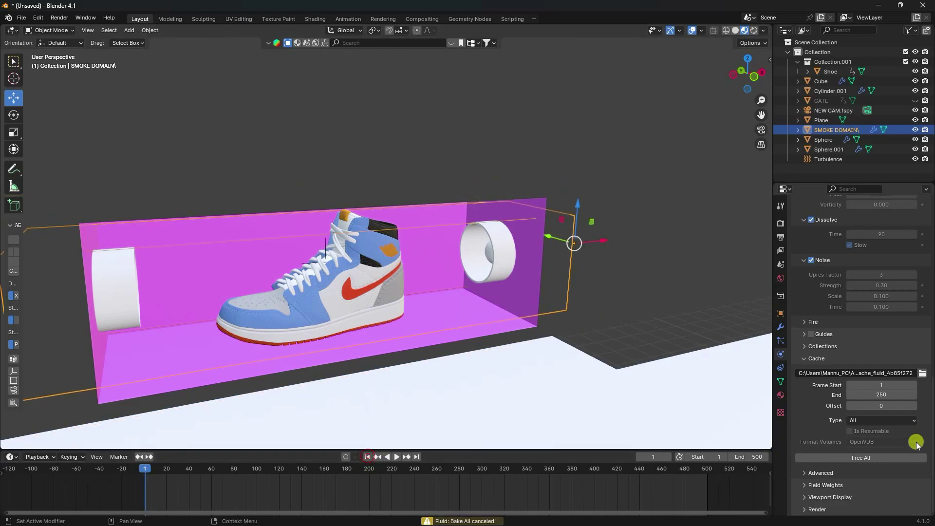
{"action": "left_click", "coordinate": [884, 455]}
Make the shoe a fluid effector of type Collision with 10 sampling substeps and a surface thickness of 0.0001.
{"action": "left_click", "coordinate": [332, 304]}
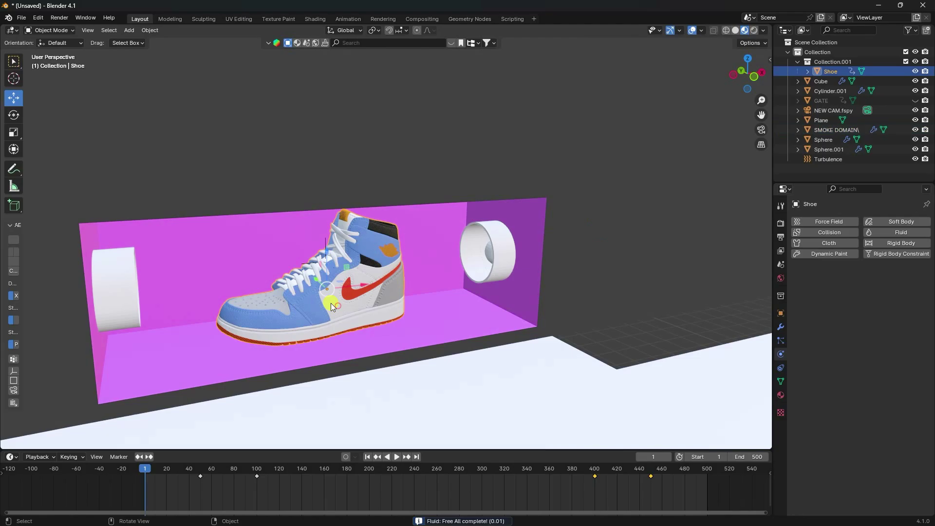
{"action": "left_click", "coordinate": [881, 232]}
{"action": "left_click", "coordinate": [860, 285]}
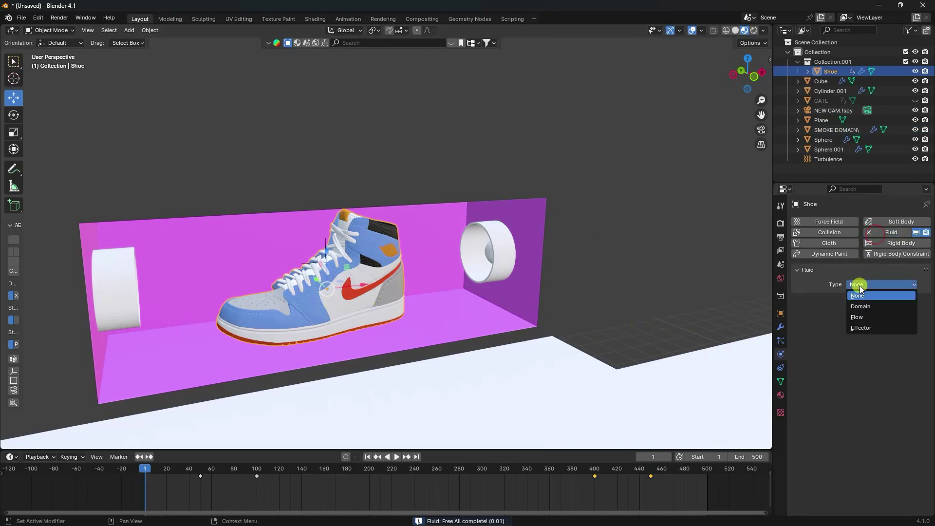
{"action": "left_click", "coordinate": [856, 329]}
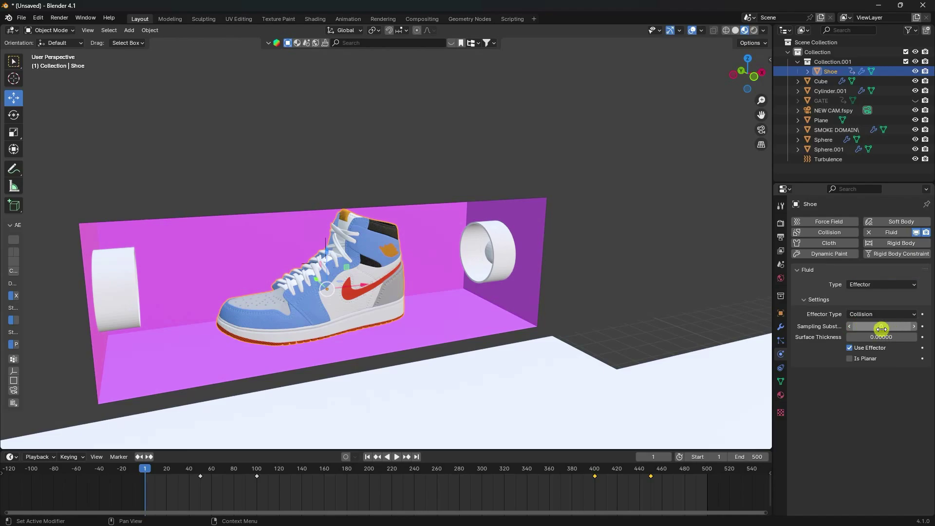
{"action": "left_click_drag", "start_coordinate": [881, 329], "coordinate": [405, 334]}
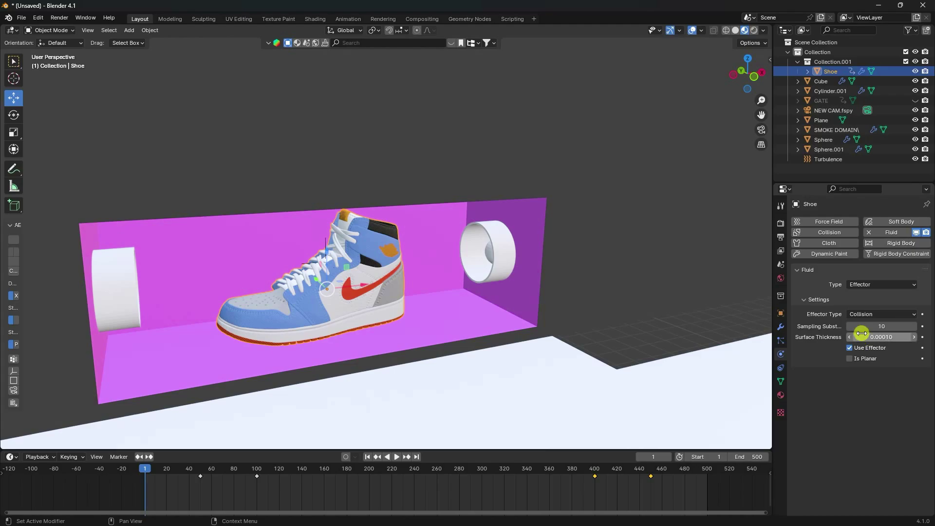
Bake the whole SMOKE DOMAIN simulation again and stop the bake at frame 135.
{"action": "left_click", "coordinate": [826, 130]}
{"action": "scroll", "coordinate": [828, 256], "scroll_direction": "down", "scroll_amount": 15}
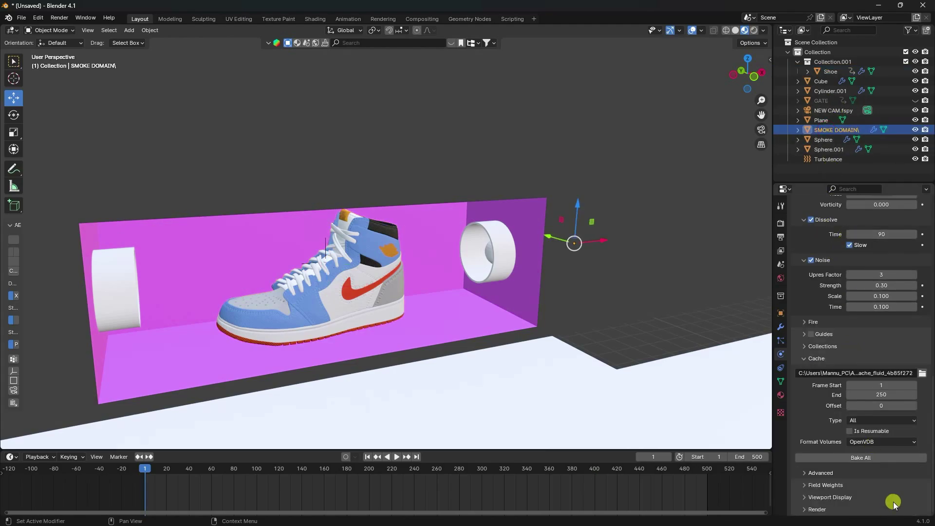
{"action": "left_click", "coordinate": [880, 459]}
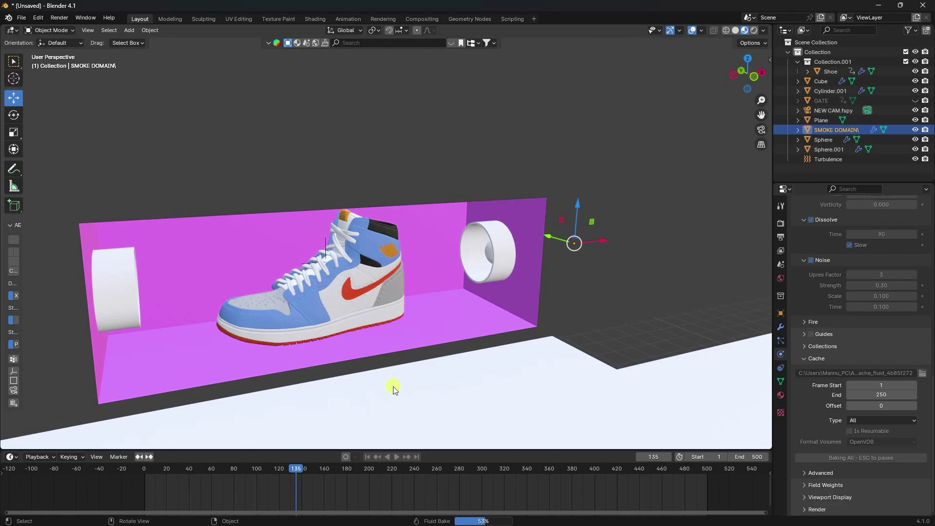
{"action": "key", "text": "Escape"}
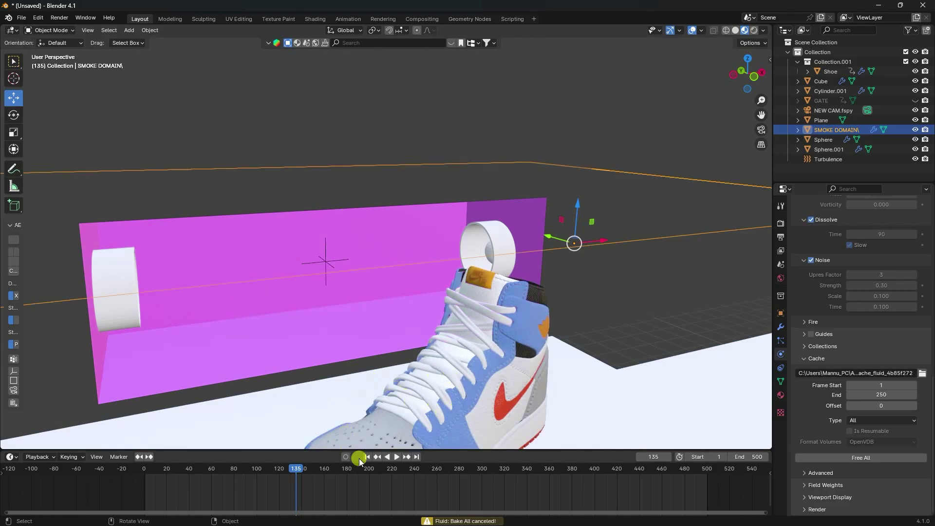
Play the baked smoke from the first frame in solid shading to check how it collides with the shoe, stopping at frame 90.
{"action": "left_click", "coordinate": [366, 457]}
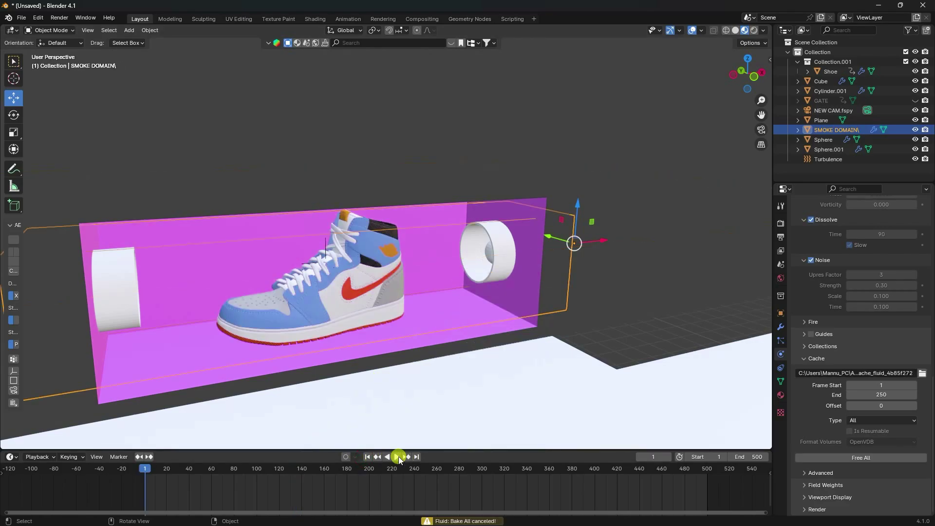
{"action": "left_click", "coordinate": [394, 456]}
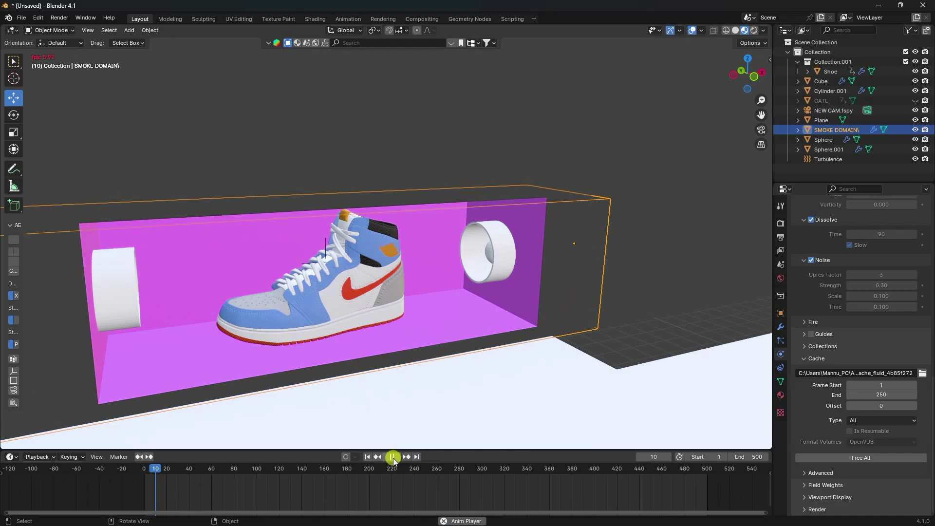
{"action": "left_click", "coordinate": [393, 456]}
{"action": "left_click", "coordinate": [734, 30]}
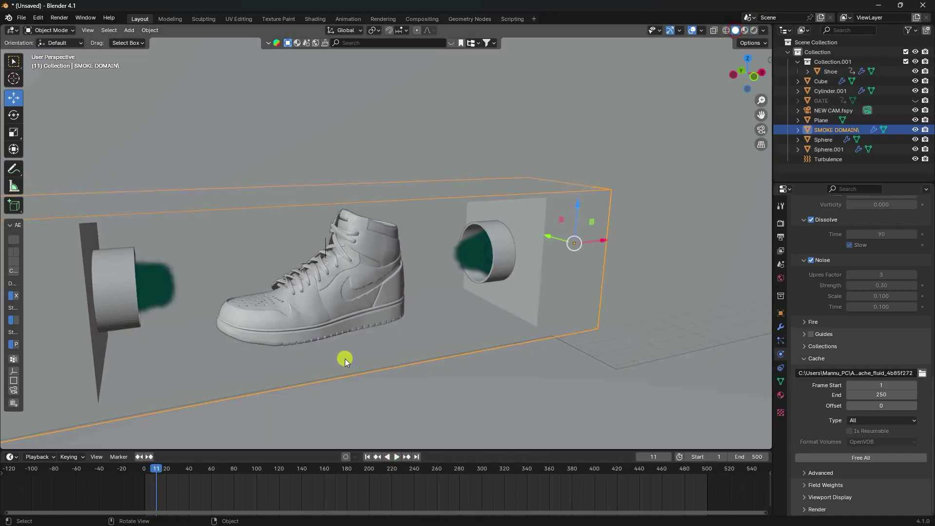
{"action": "middle_click_drag", "start_coordinate": [345, 358], "coordinate": [342, 337]}
{"action": "left_click", "coordinate": [391, 459]}
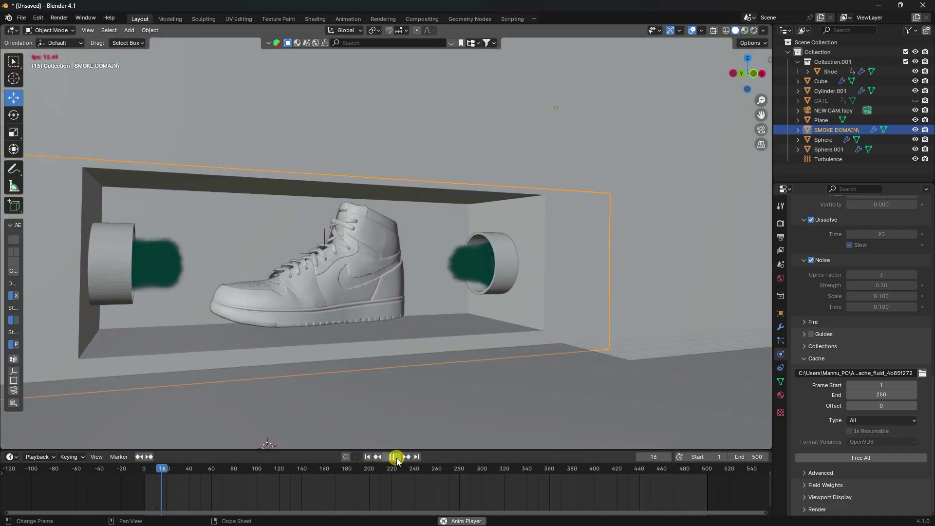
{"action": "scroll", "coordinate": [305, 270], "scroll_direction": "up", "scroll_amount": 3}
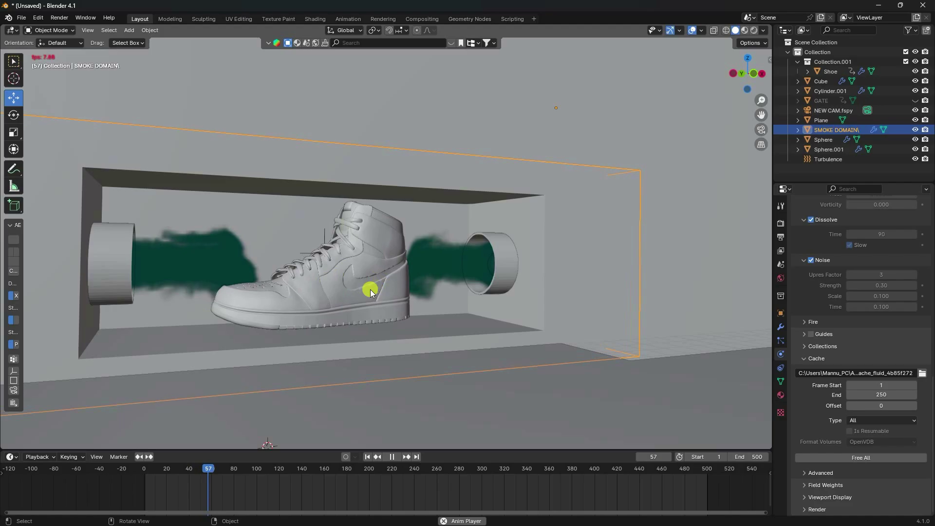
{"action": "left_click", "coordinate": [394, 457]}
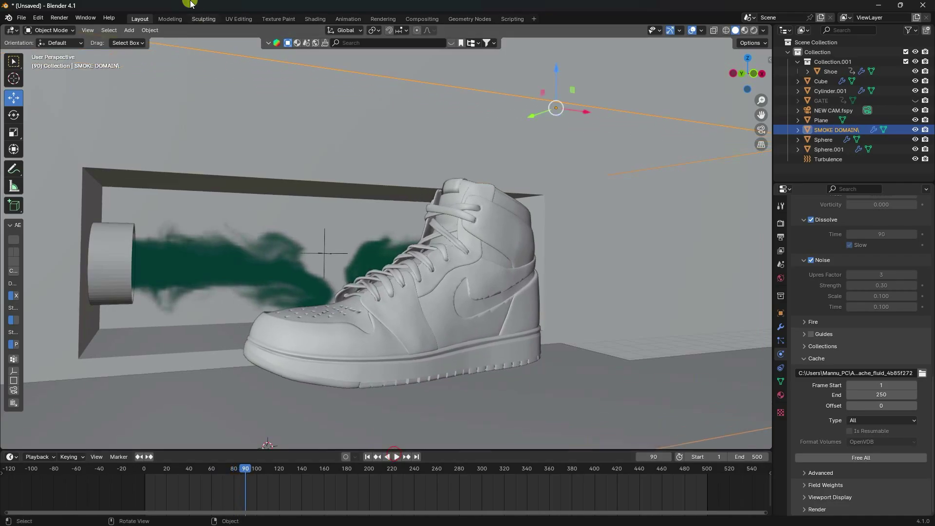
Add a sun light, raise it above the scene and move it about -6.02 m along Y, in front of the wall.
{"action": "left_click", "coordinate": [129, 32]}
{"action": "mouse_move", "coordinate": [155, 161]}
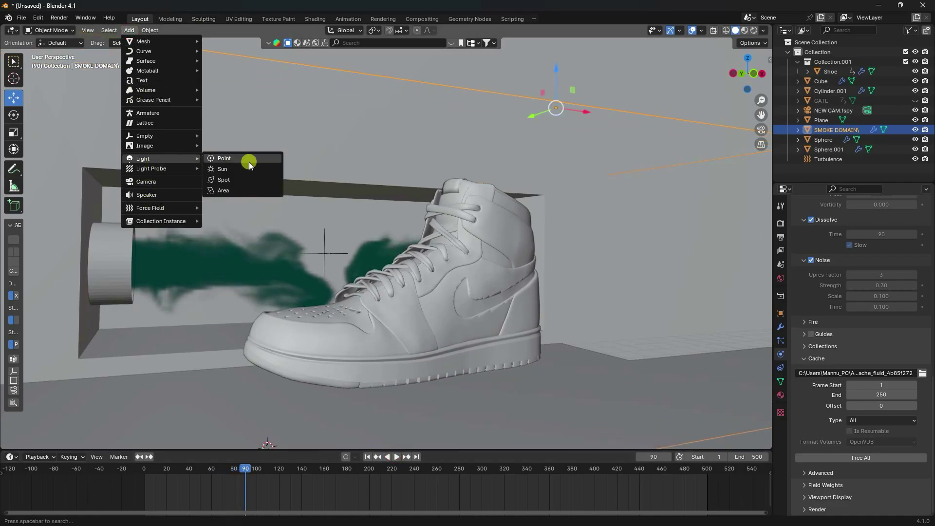
{"action": "left_click", "coordinate": [232, 168]}
{"action": "scroll", "coordinate": [224, 185], "scroll_direction": "down", "scroll_amount": 6}
{"action": "middle_click_drag", "start_coordinate": [219, 193], "coordinate": [412, 256]}
{"action": "left_click_drag", "start_coordinate": [465, 265], "coordinate": [489, 111]}
{"action": "left_click_drag", "start_coordinate": [434, 146], "coordinate": [495, 154]}
Tilt the sun light towards the wall recess and set its angle to 20°.
{"action": "left_click", "coordinate": [14, 114]}
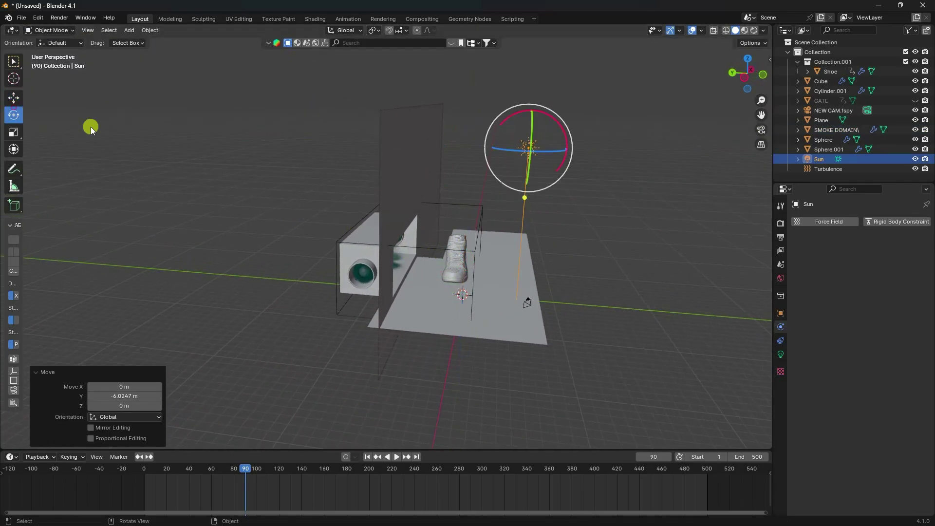
{"action": "left_click_drag", "start_coordinate": [553, 115], "coordinate": [574, 144]}
{"action": "left_click", "coordinate": [825, 159]}
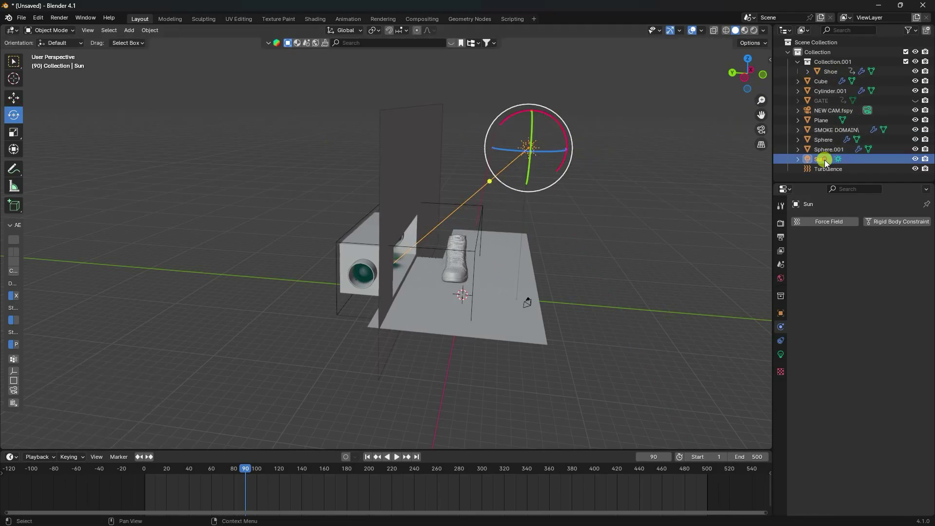
{"action": "left_click", "coordinate": [780, 354]}
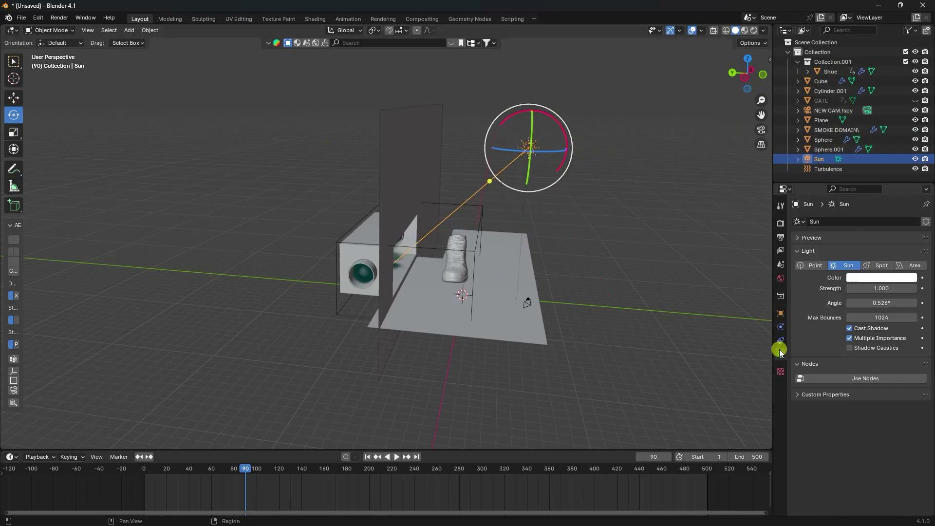
{"action": "left_click", "coordinate": [883, 304]}
{"action": "type", "text": "20"}
{"action": "key", "text": "Return"}
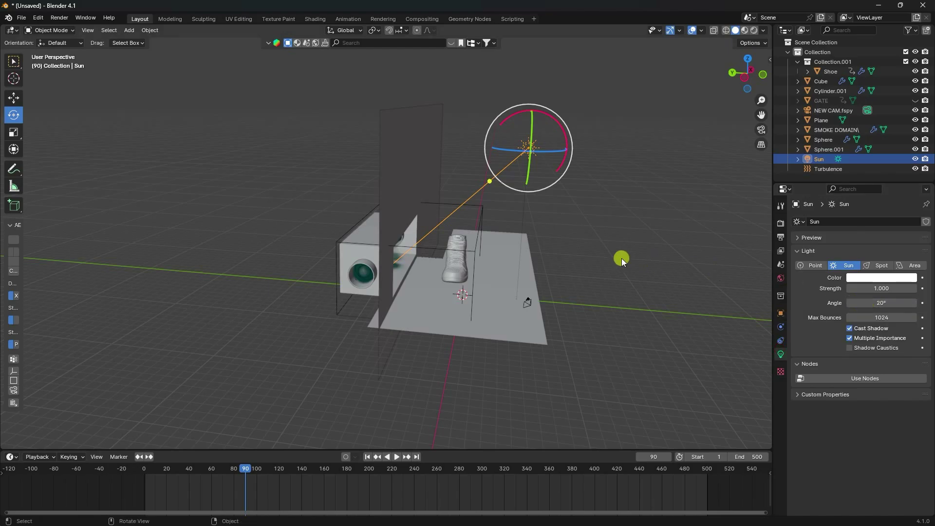
Make the ground plane a shadow catcher in its object visibility settings.
{"action": "middle_click_drag", "start_coordinate": [437, 250], "coordinate": [391, 232]}
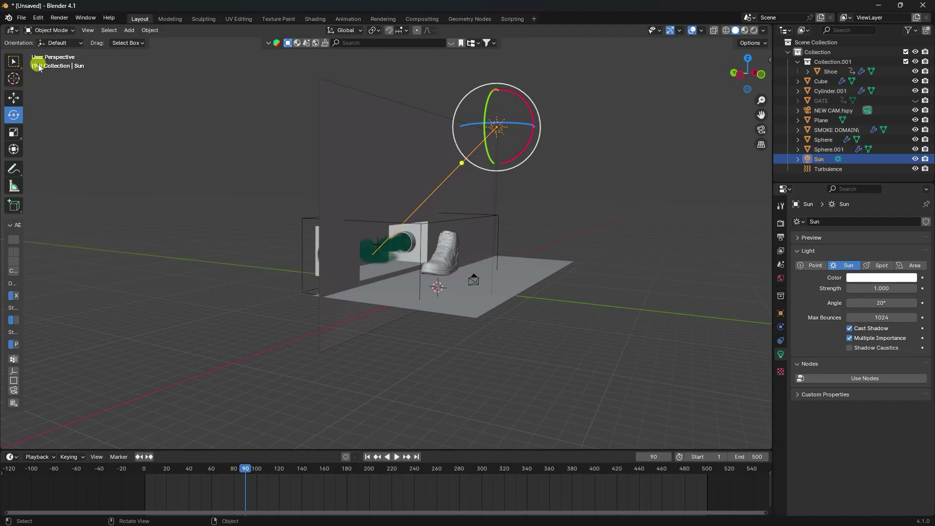
{"action": "left_click", "coordinate": [14, 98]}
{"action": "scroll", "coordinate": [563, 253], "scroll_direction": "up", "scroll_amount": 3}
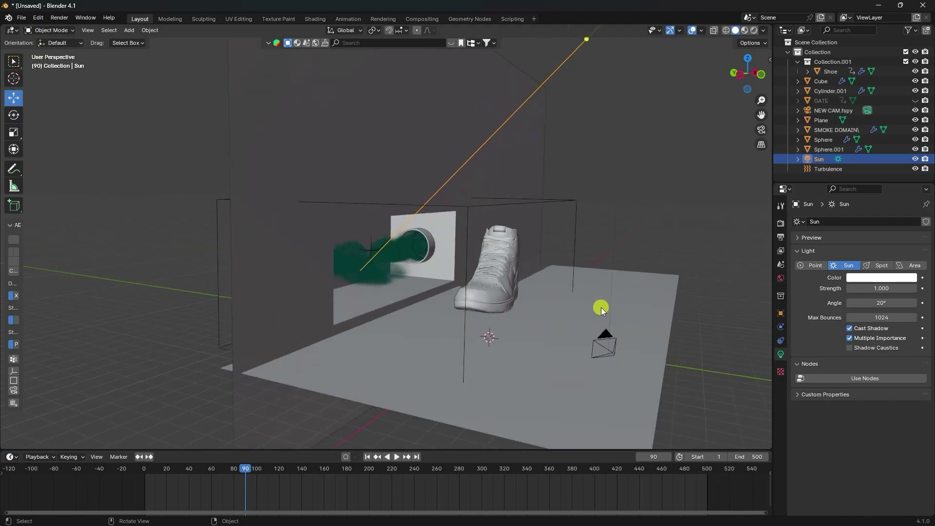
{"action": "left_click", "coordinate": [633, 295]}
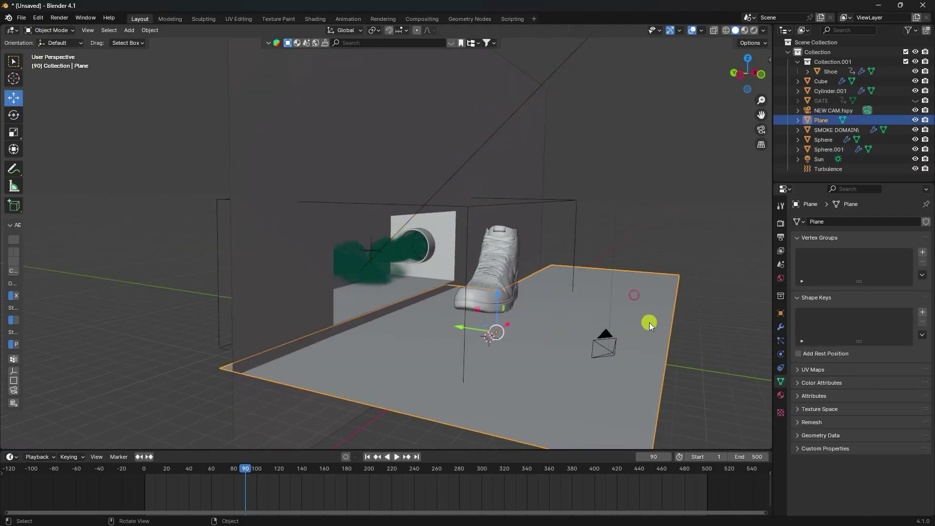
{"action": "left_click", "coordinate": [780, 313]}
{"action": "left_click", "coordinate": [798, 454]}
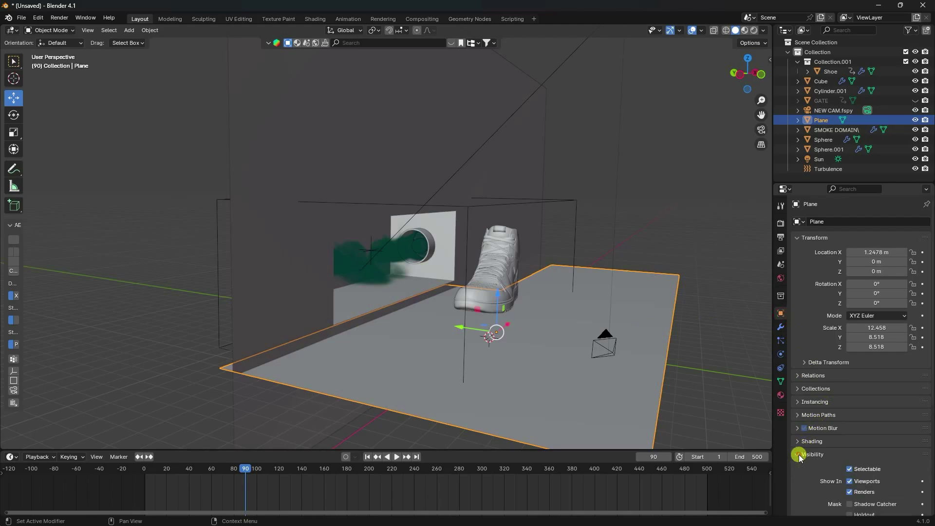
{"action": "scroll", "coordinate": [808, 429], "scroll_direction": "down", "scroll_amount": 5}
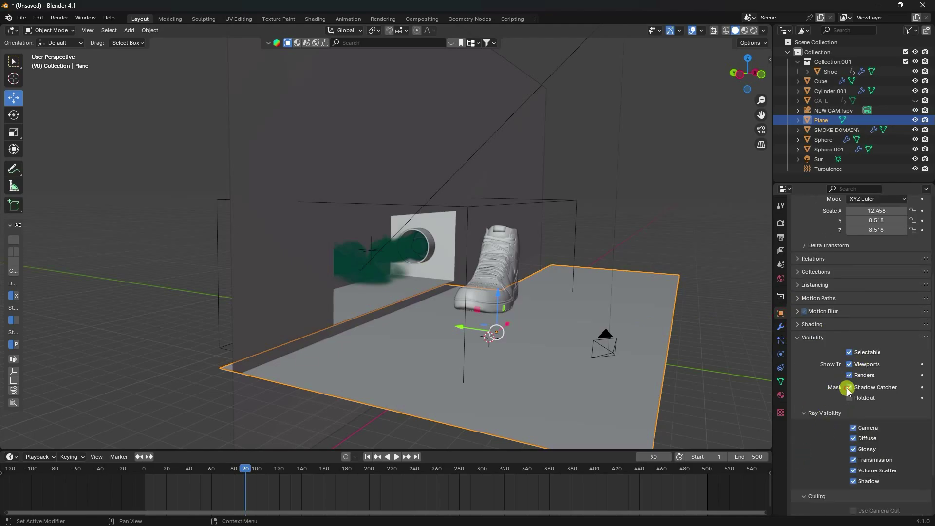
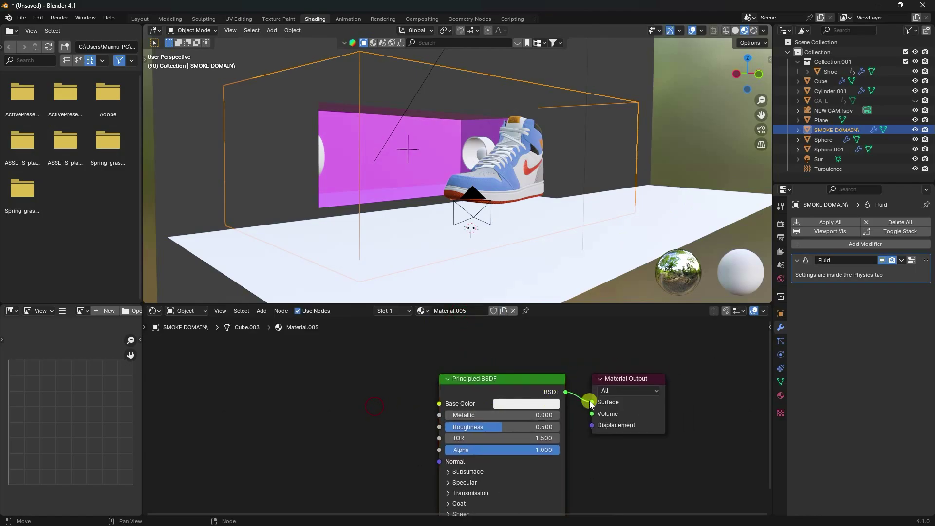
In the SMOKE DOMAIN material, replace the Principled BSDF with a Principled Volume node connected to the output's Volume input.
{"action": "left_click", "coordinate": [486, 382]}
{"action": "key", "text": "x"}
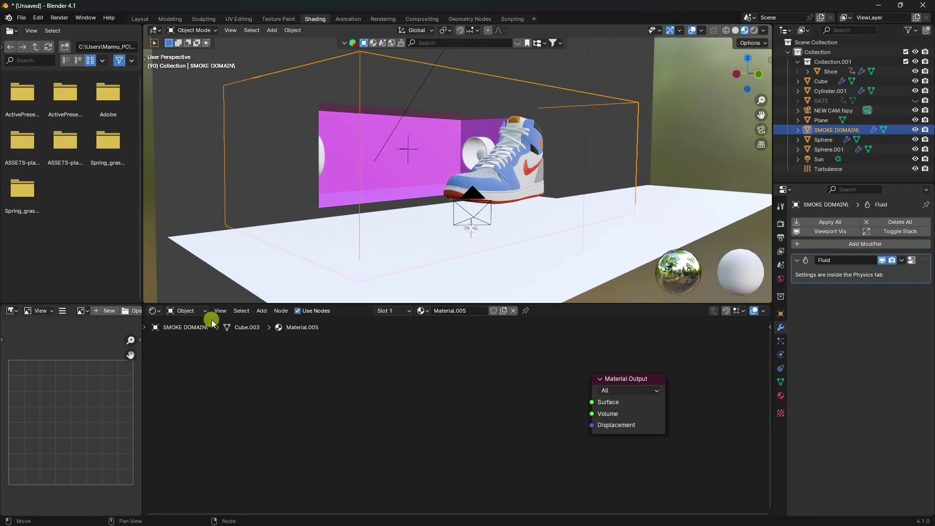
{"action": "left_click", "coordinate": [265, 312]}
{"action": "type", "text": "pri"}
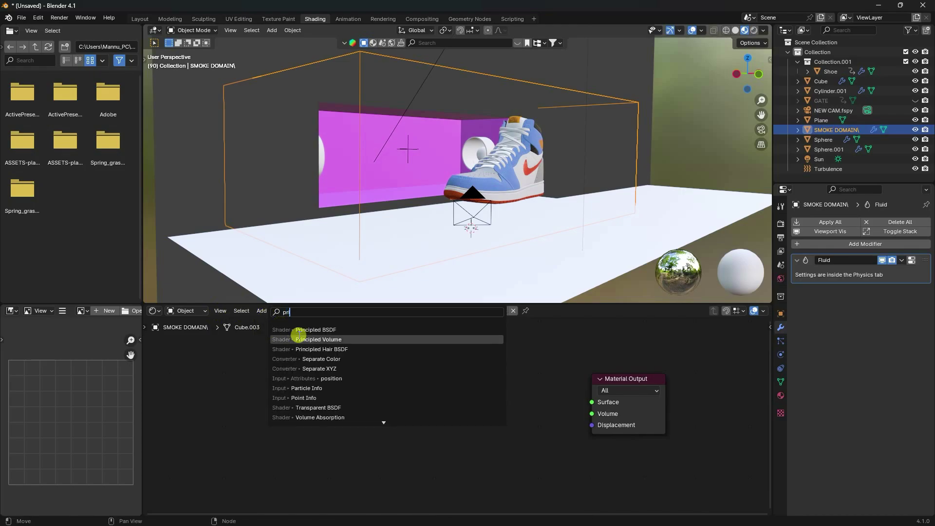
{"action": "left_click", "coordinate": [310, 339]}
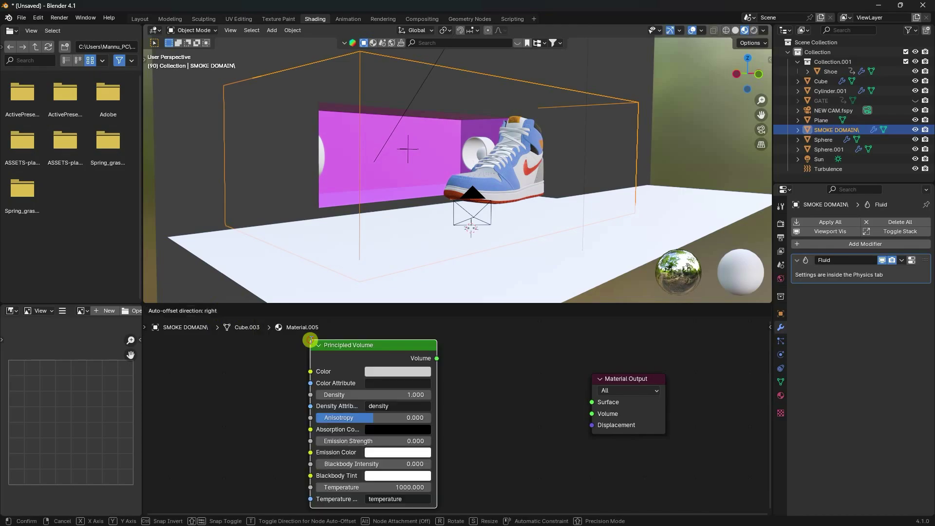
{"action": "left_click", "coordinate": [398, 357]}
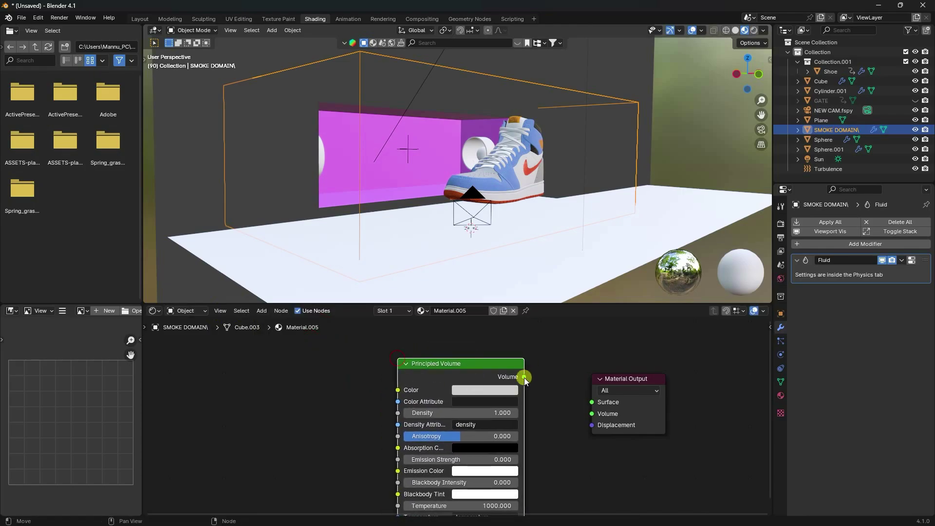
{"action": "left_click_drag", "start_coordinate": [524, 378], "coordinate": [592, 413]}
Add an Attribute node beside the Principled Volume and connect its Fac output to the Density input.
{"action": "left_click", "coordinate": [319, 387]}
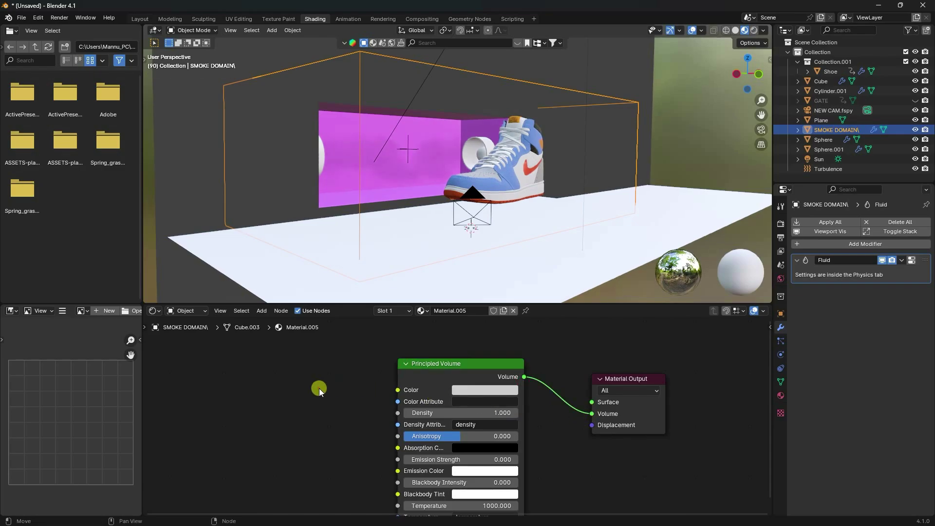
{"action": "key", "text": "shift+a"}
{"action": "type", "text": "at"}
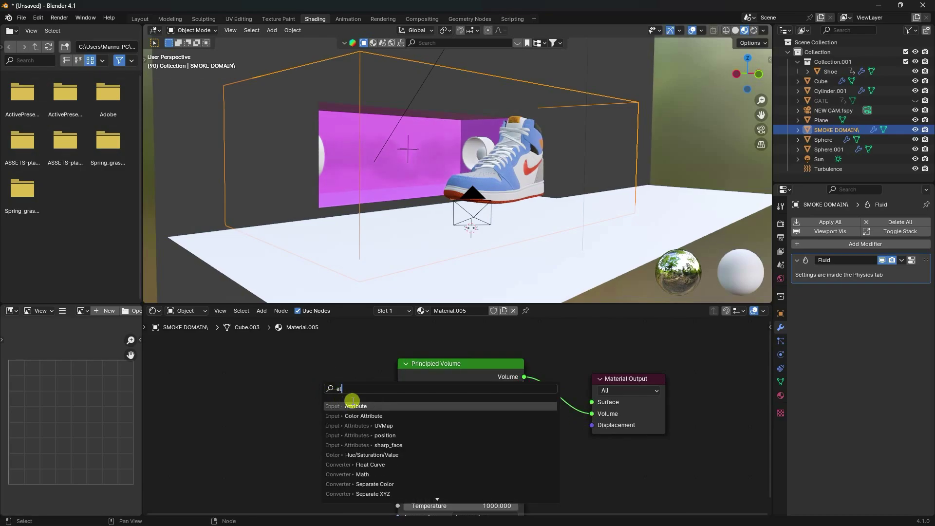
{"action": "left_click", "coordinate": [350, 406]}
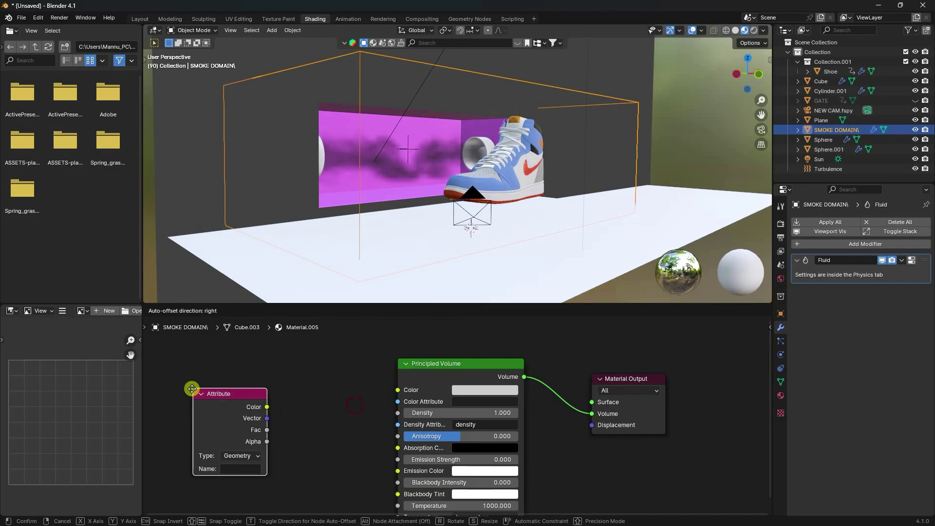
{"action": "left_click", "coordinate": [190, 389]}
{"action": "left_click_drag", "start_coordinate": [264, 430], "coordinate": [402, 413]}
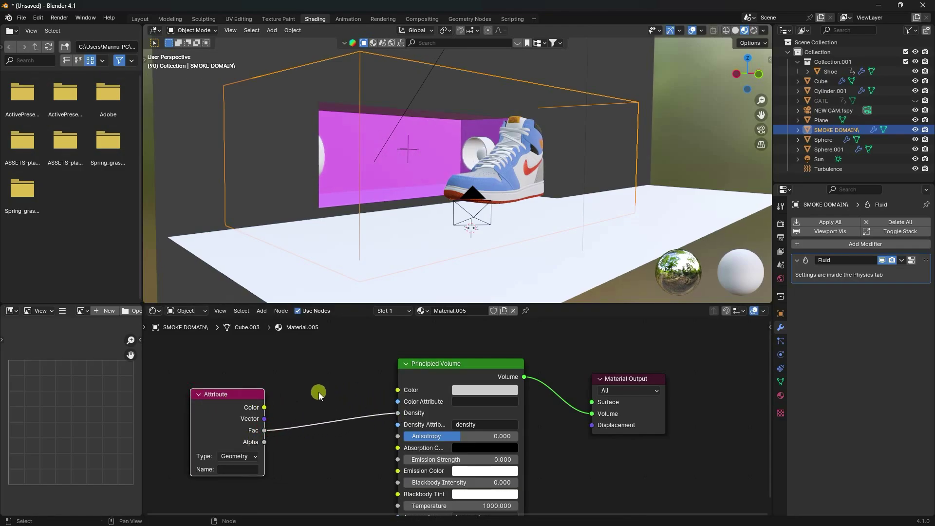
{"action": "middle_click_drag", "start_coordinate": [318, 392], "coordinate": [355, 393]}
{"action": "scroll", "coordinate": [250, 476], "scroll_direction": "up", "scroll_amount": 2}
{"action": "middle_click_drag", "start_coordinate": [250, 476], "coordinate": [290, 476]}
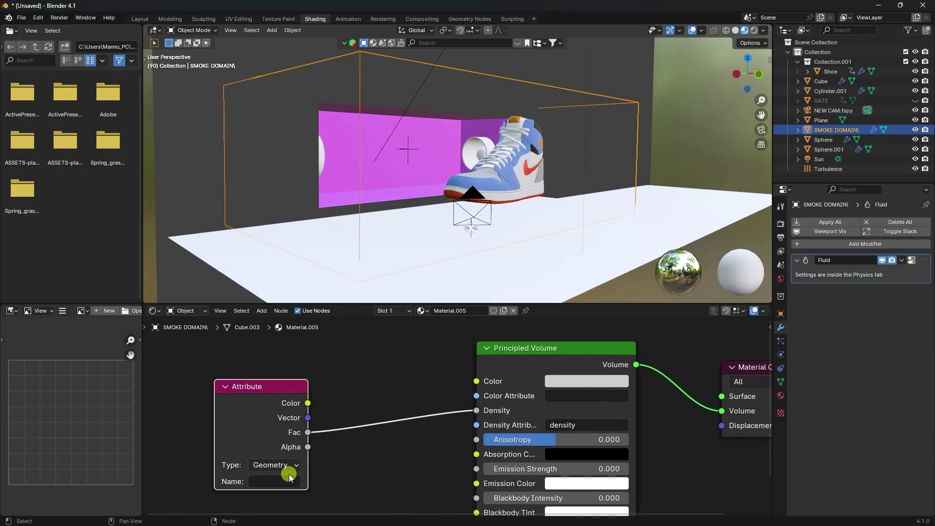
Set the Attribute node's name to density.
{"action": "left_click", "coordinate": [270, 480]}
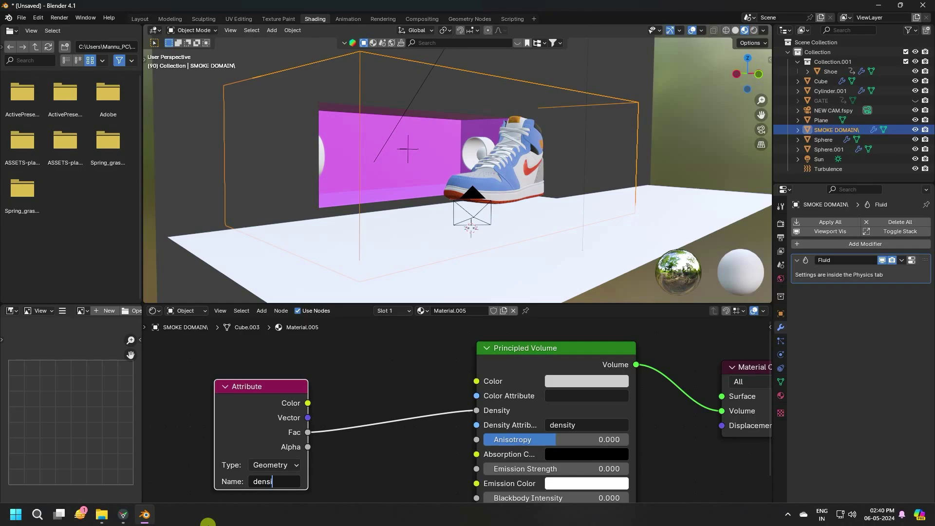
{"action": "type", "text": "density"}
{"action": "key", "text": "Return"}
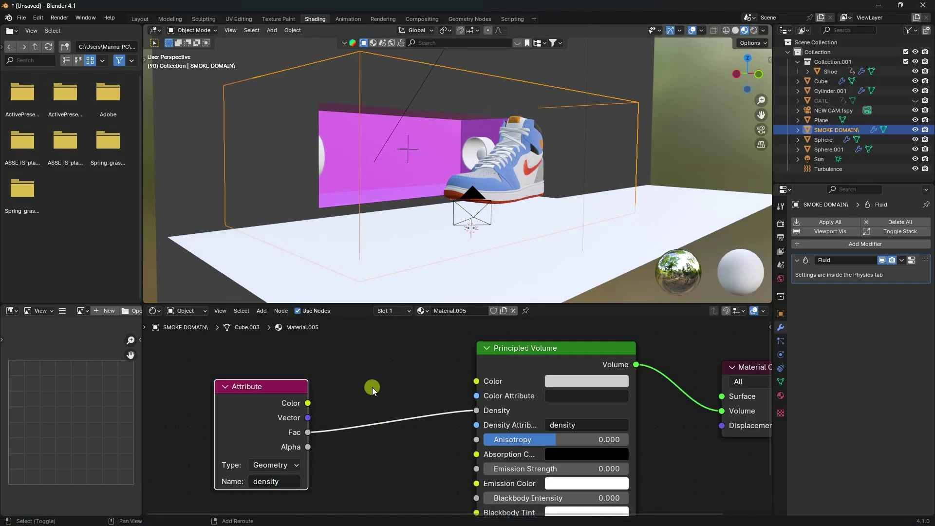
Insert a Math node between the Attribute's Fac output and the Principled Volume's Density input, and set its operation to Multiply.
{"action": "key", "text": "shift+a"}
{"action": "left_click", "coordinate": [372, 388]}
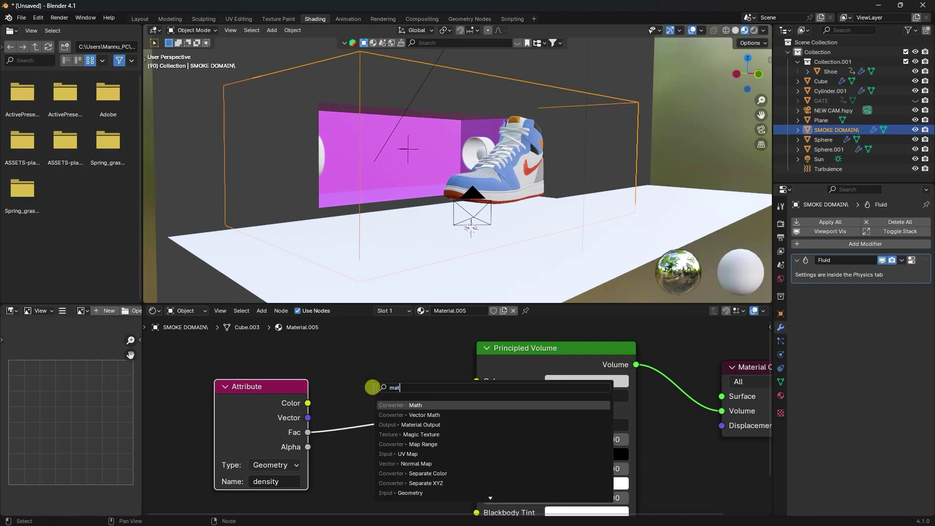
{"action": "type", "text": "math"}
{"action": "left_click", "coordinate": [415, 405]}
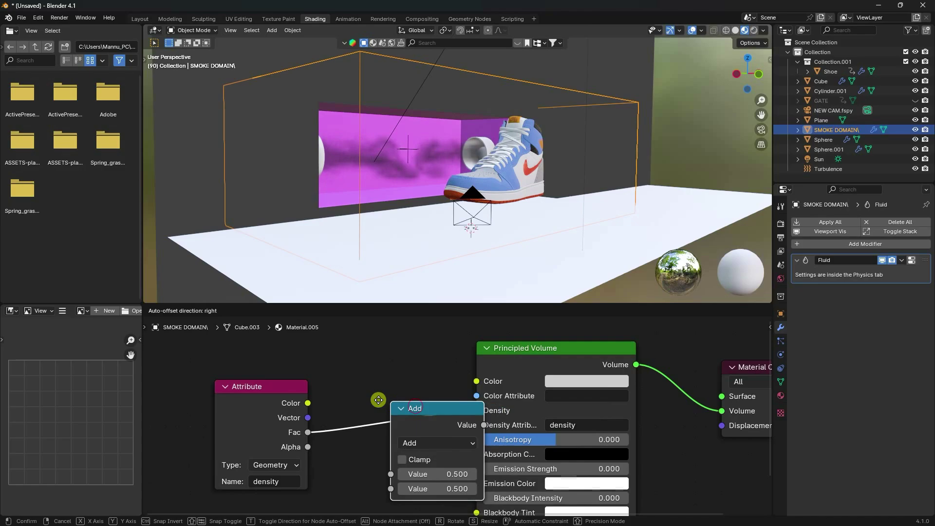
{"action": "left_click", "coordinate": [345, 385]}
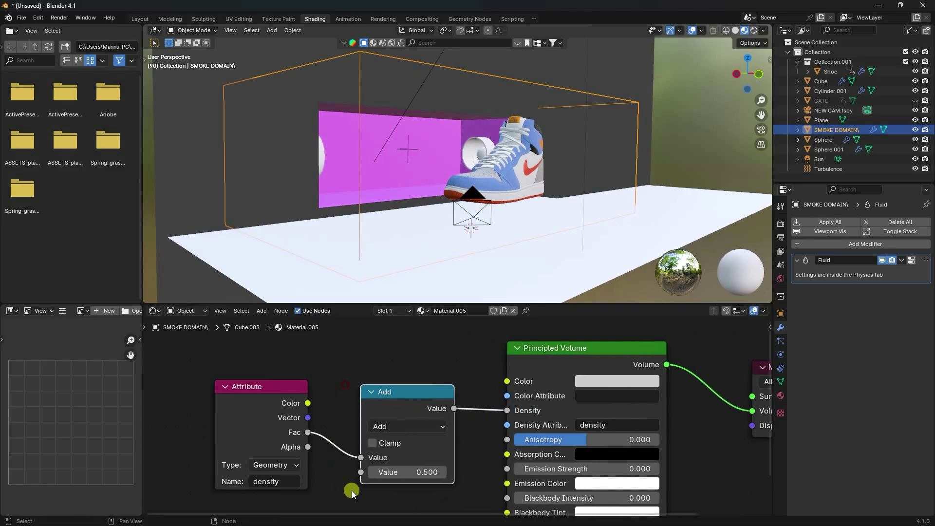
{"action": "left_click", "coordinate": [388, 427]}
{"action": "left_click", "coordinate": [404, 288]}
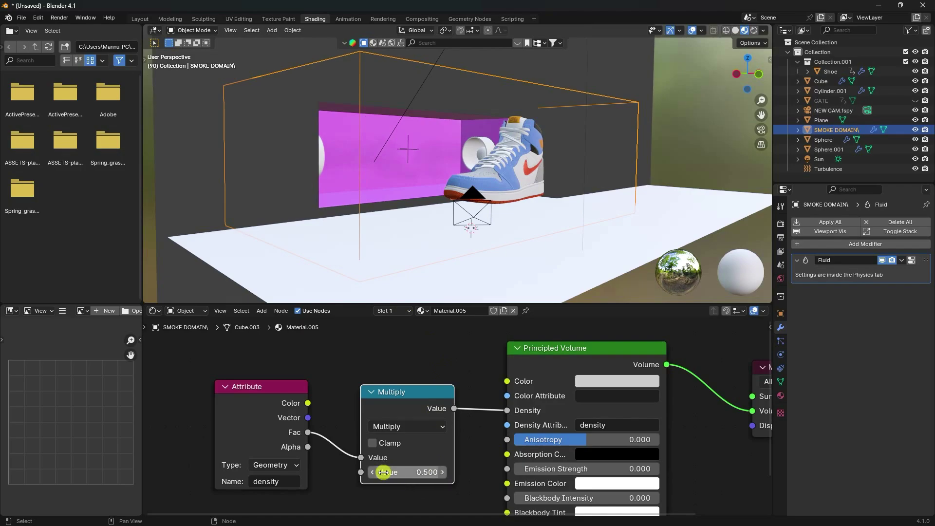
Set the Multiply node's second value to 25 to thicken the smoke between the pipes.
{"action": "left_click_drag", "start_coordinate": [413, 473], "coordinate": [409, 434]}
{"action": "scroll", "coordinate": [401, 137], "scroll_direction": "up", "scroll_amount": 5}
{"action": "middle_click_drag", "start_coordinate": [380, 164], "coordinate": [469, 204], "text": "shift"}
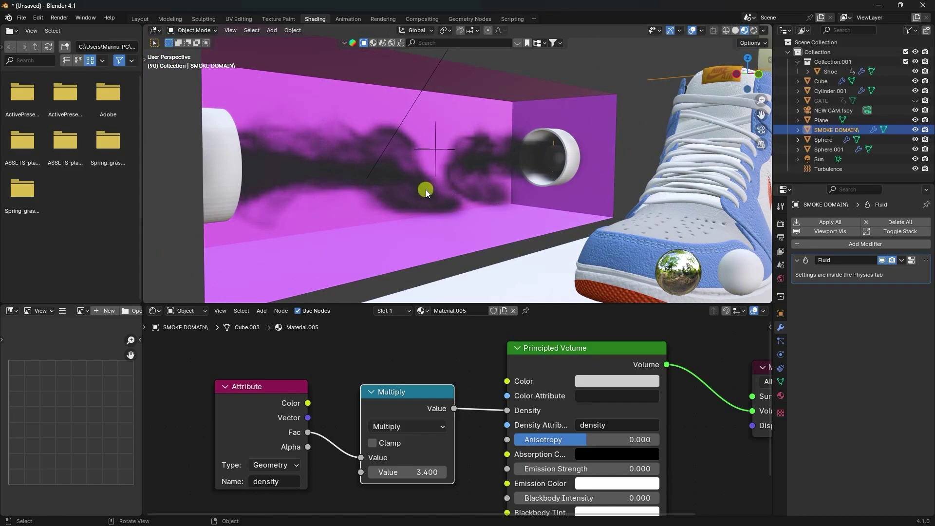
{"action": "left_click", "coordinate": [415, 472]}
{"action": "type", "text": "25"}
{"action": "key", "text": "Return"}
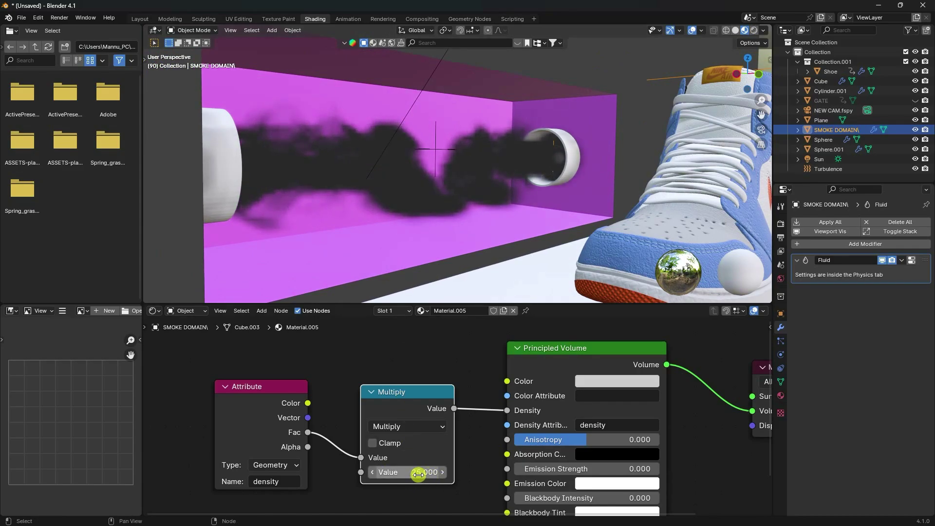
Set the Principled Volume color to hue 0.53, saturation 1 and value 1.
{"action": "left_click", "coordinate": [604, 382]}
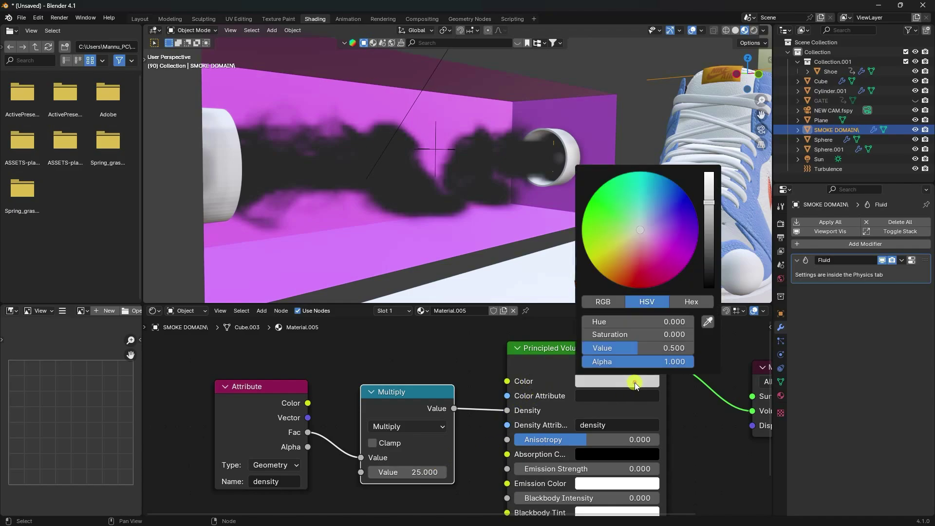
{"action": "left_click", "coordinate": [626, 323]}
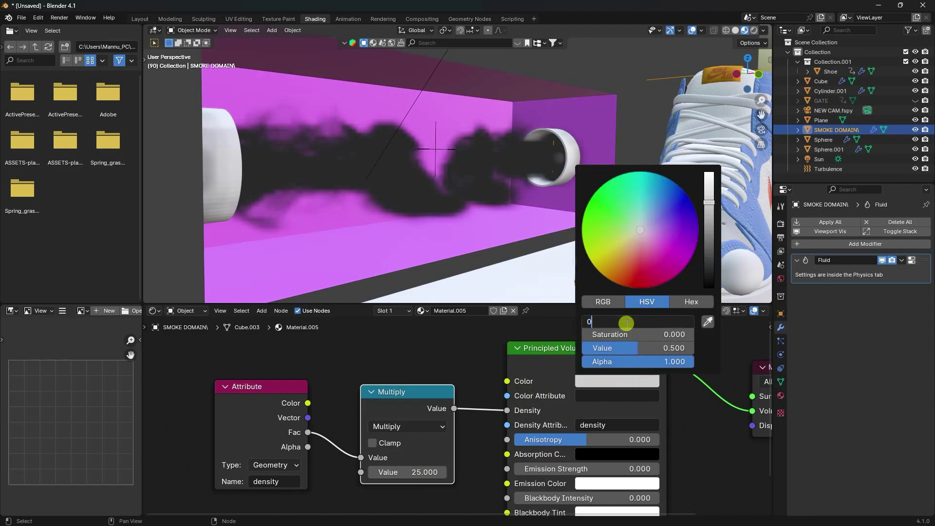
{"action": "type", "text": ".53"}
{"action": "key", "text": "Tab"}
{"action": "type", "text": "1"}
{"action": "key", "text": "Tab"}
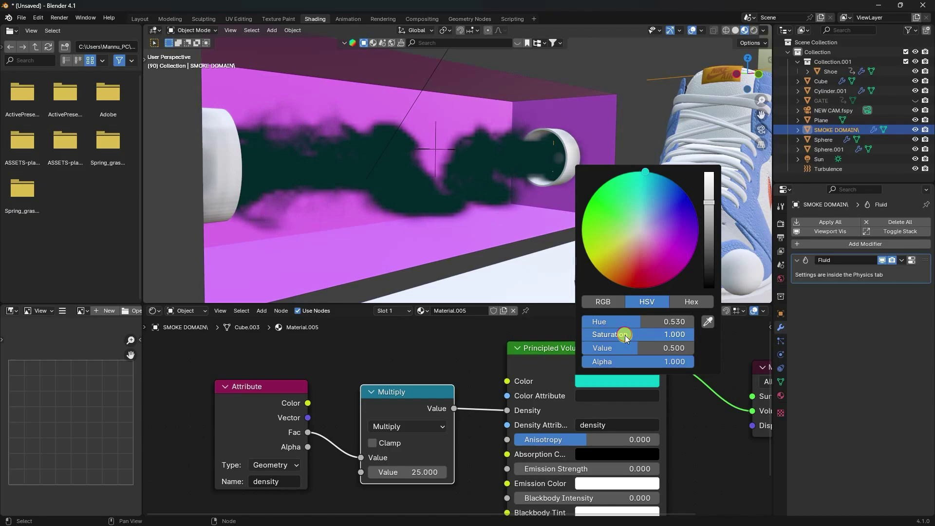
{"action": "type", "text": "1"}
{"action": "key", "text": "Return"}
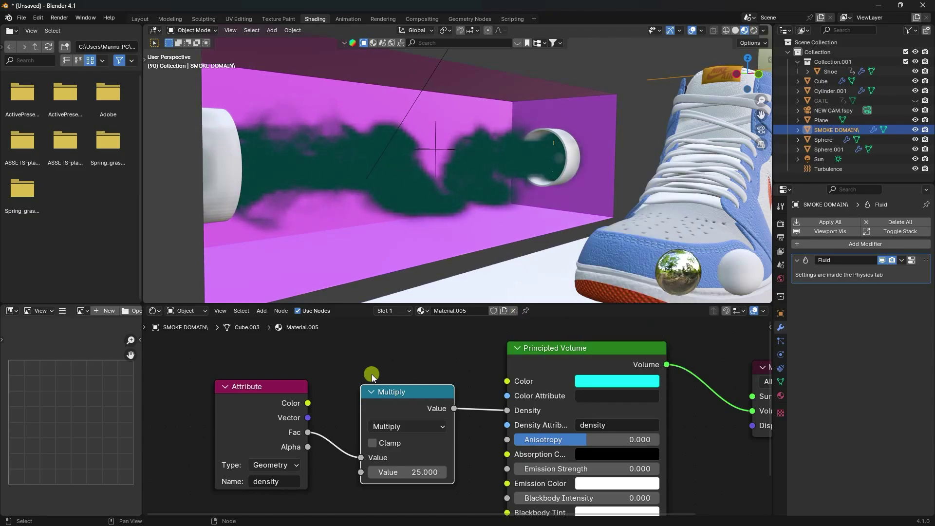
Set the Principled Volume's Temperature to 1100.
{"action": "middle_click_drag", "start_coordinate": [481, 470], "coordinate": [430, 389]}
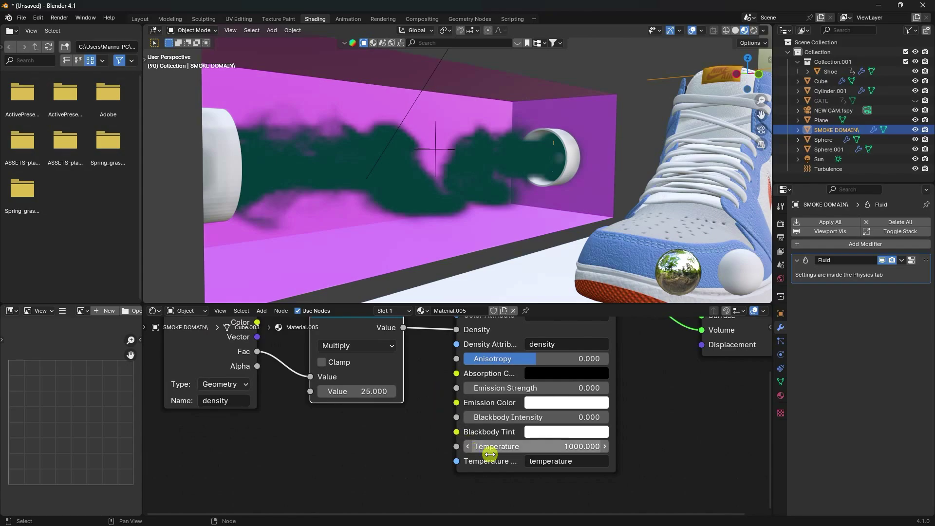
{"action": "left_click", "coordinate": [510, 445]}
{"action": "type", "text": "1100"}
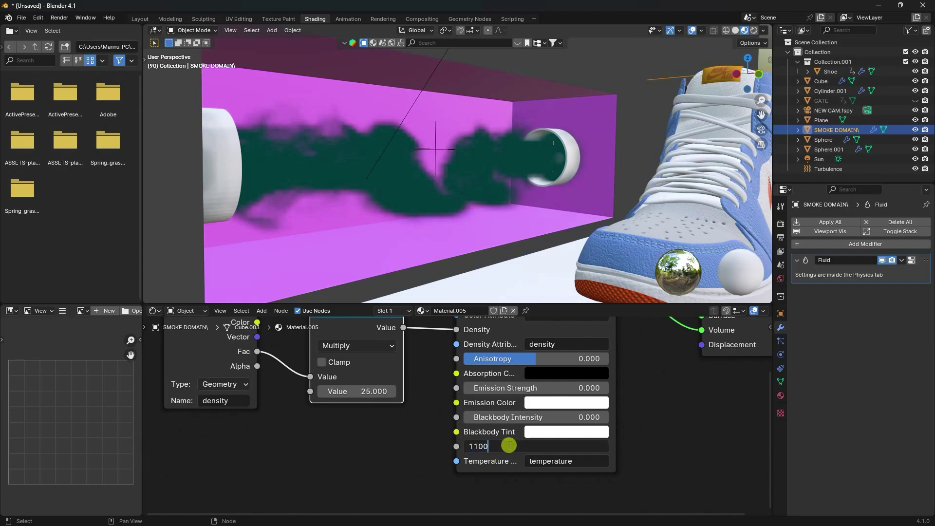
{"action": "key", "text": "Return"}
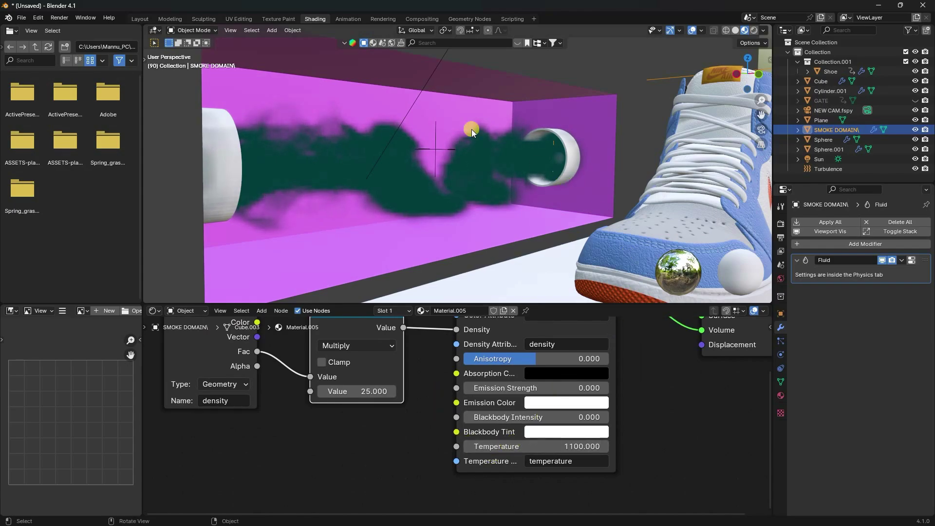
Render a still image of frame 90 from the Layout workspace to examine the smoke, and close the render window.
{"action": "left_click", "coordinate": [138, 19]}
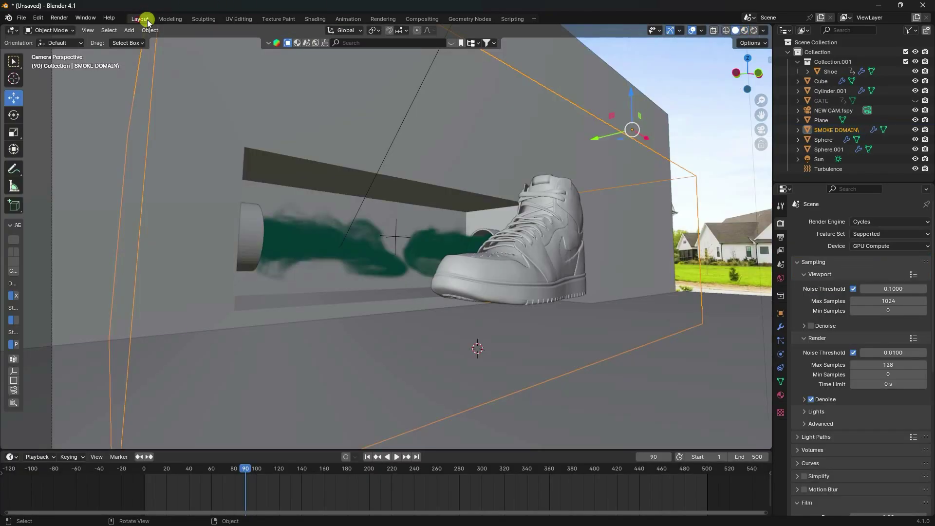
{"action": "left_click", "coordinate": [59, 18]}
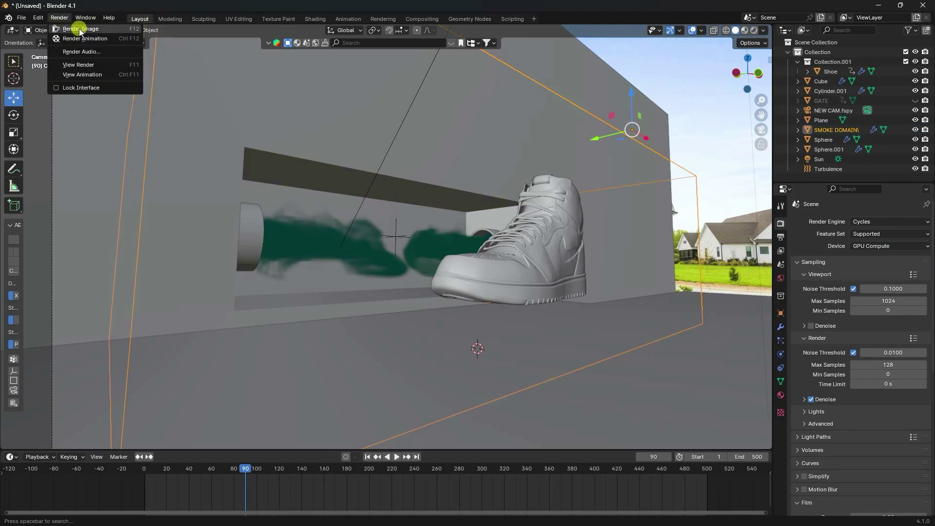
{"action": "left_click", "coordinate": [79, 29]}
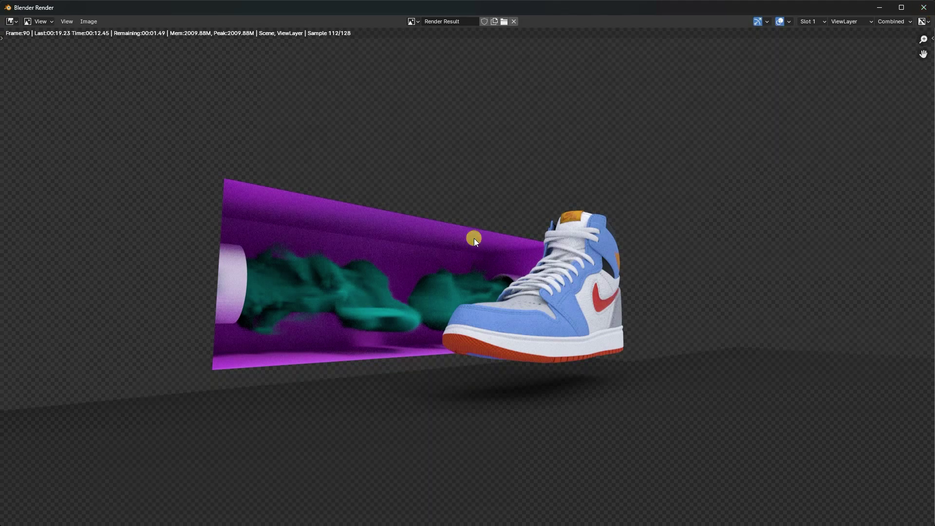
{"action": "left_click", "coordinate": [923, 8]}
Return to the Shading workspace and set the smoke material's Multiply value to 15.
{"action": "left_click", "coordinate": [315, 18]}
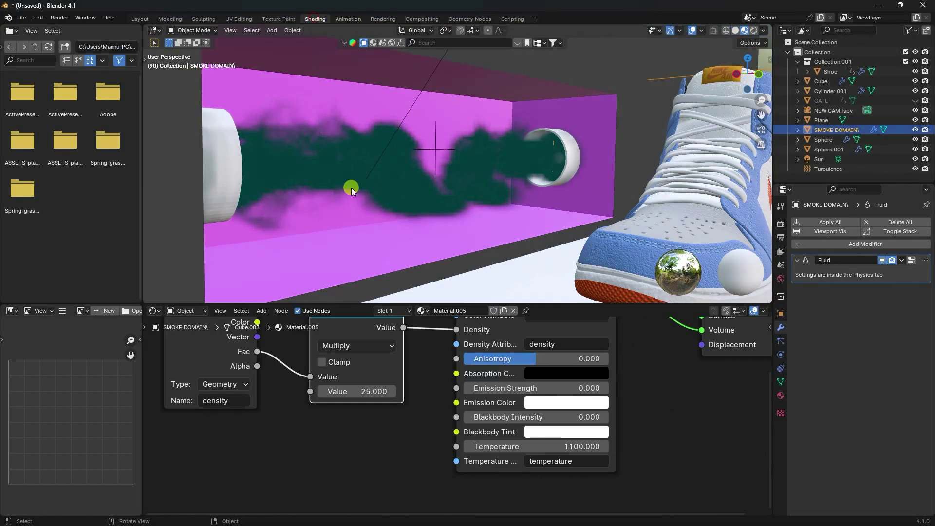
{"action": "left_click", "coordinate": [367, 392]}
{"action": "type", "text": "15"}
{"action": "key", "text": "Return"}
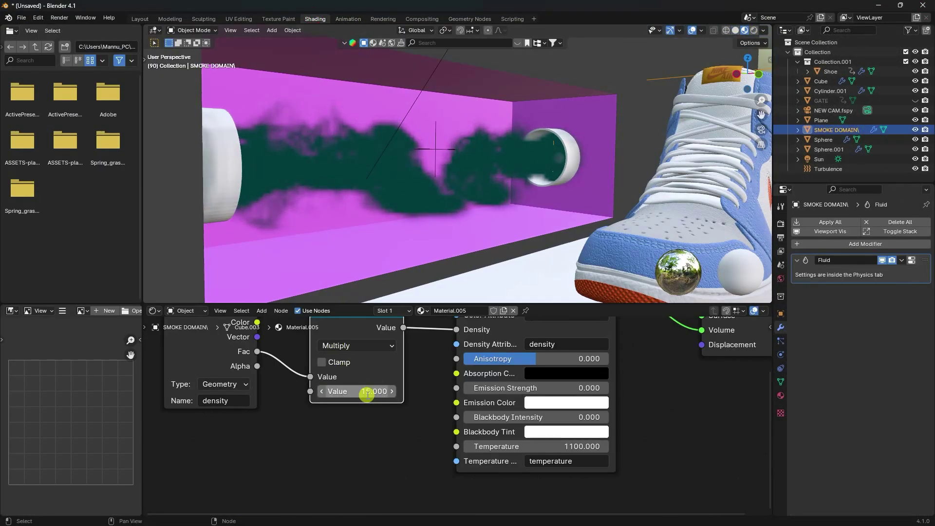
Show the viewport in rendered shading and adjust the smoke density's Multiply value, trying 1 and settling on 10.
{"action": "left_click", "coordinate": [753, 30]}
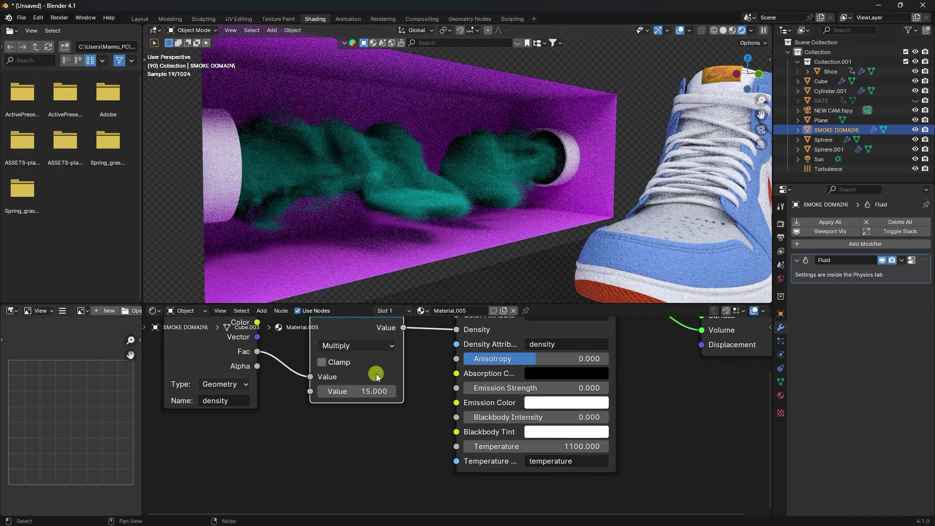
{"action": "left_click", "coordinate": [375, 391]}
{"action": "type", "text": "1"}
{"action": "key", "text": "Return"}
{"action": "left_click", "coordinate": [374, 391]}
{"action": "key", "text": "Return"}
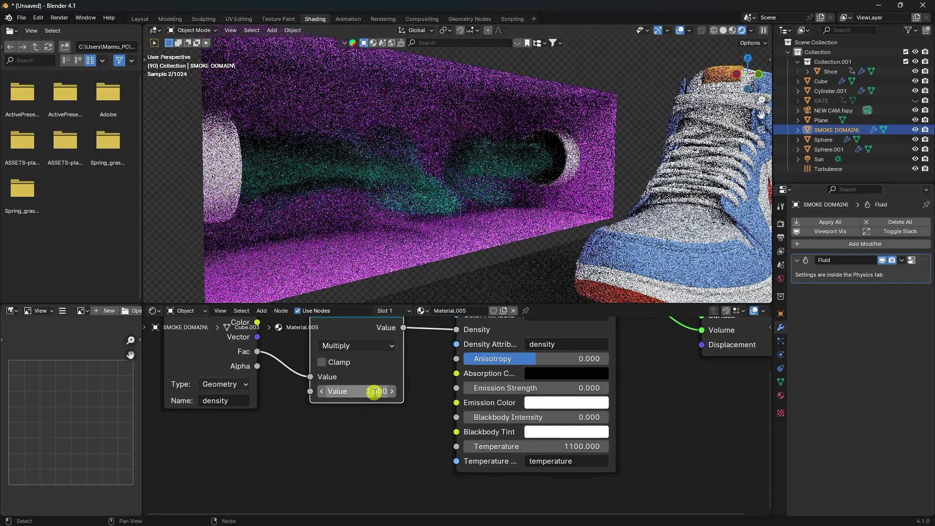
{"action": "left_click", "coordinate": [371, 393]}
{"action": "type", "text": "1"}
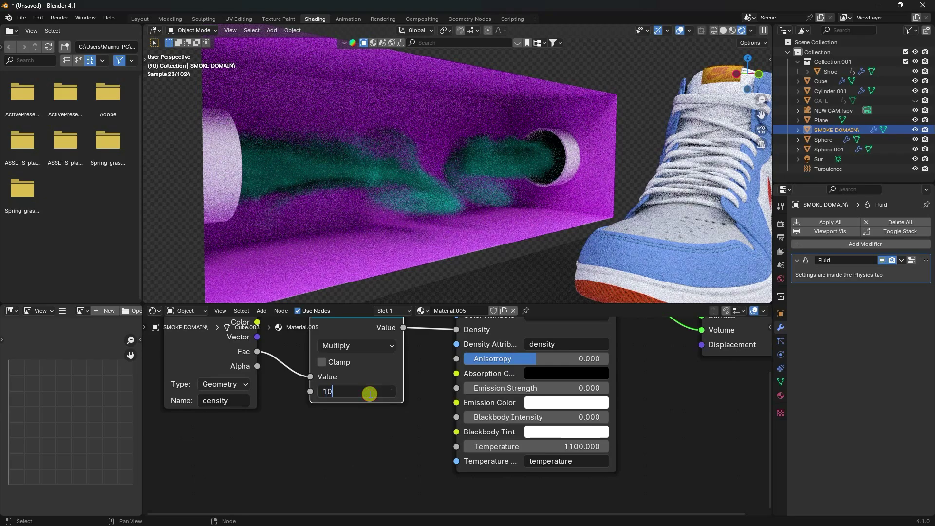
{"action": "type", "text": "0"}
{"action": "key", "text": "Return"}
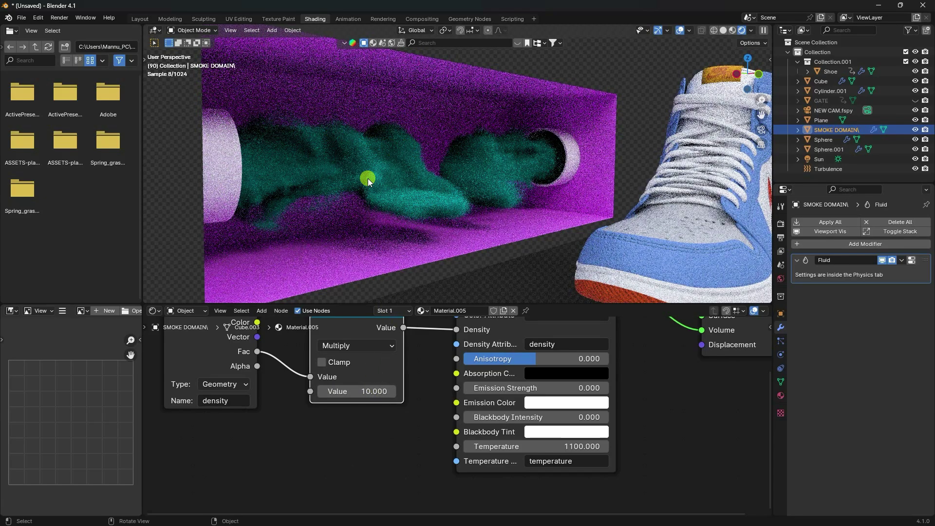
{"action": "middle_click_drag", "start_coordinate": [418, 392], "coordinate": [388, 434]}
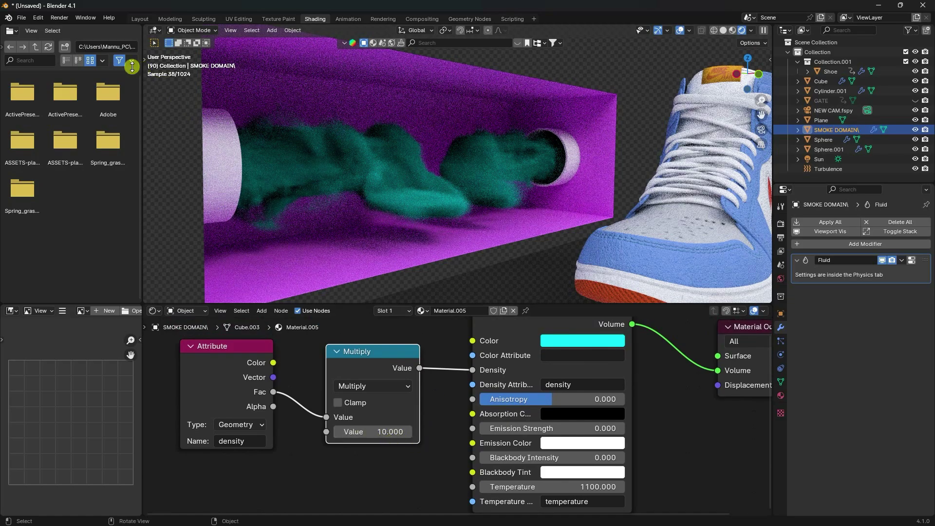
In the Layout workspace, go to frame 1 and add a mesh plane at the world origin.
{"action": "left_click", "coordinate": [139, 19]}
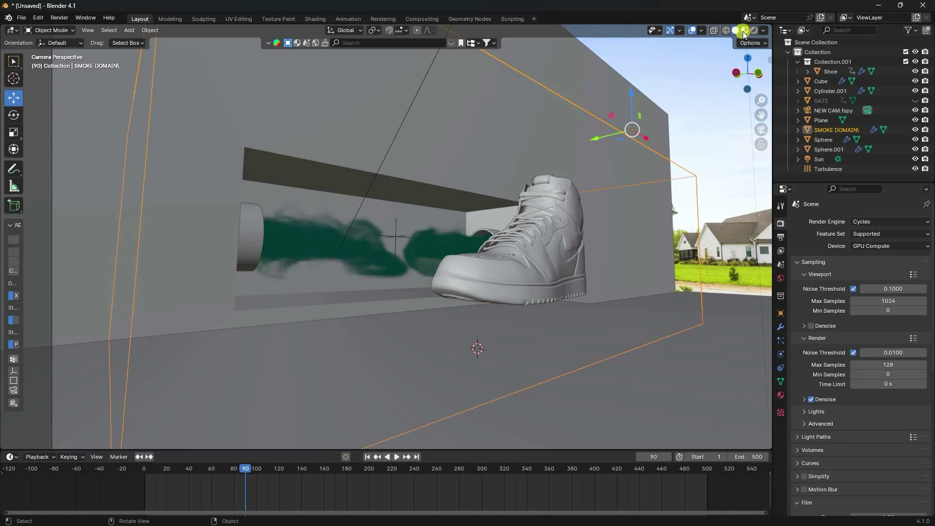
{"action": "left_click", "coordinate": [367, 456]}
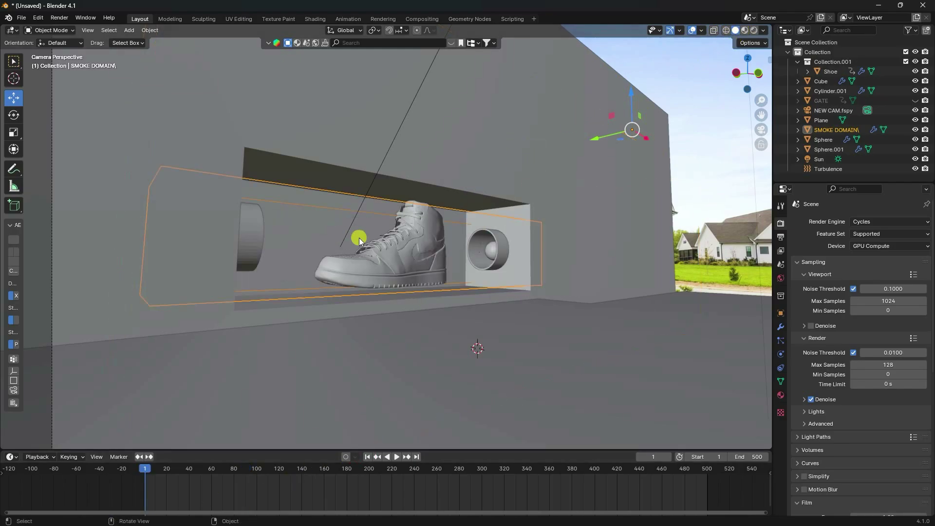
{"action": "middle_click_drag", "start_coordinate": [358, 237], "coordinate": [208, 191]}
{"action": "left_click", "coordinate": [129, 30]}
{"action": "mouse_move", "coordinate": [164, 40]}
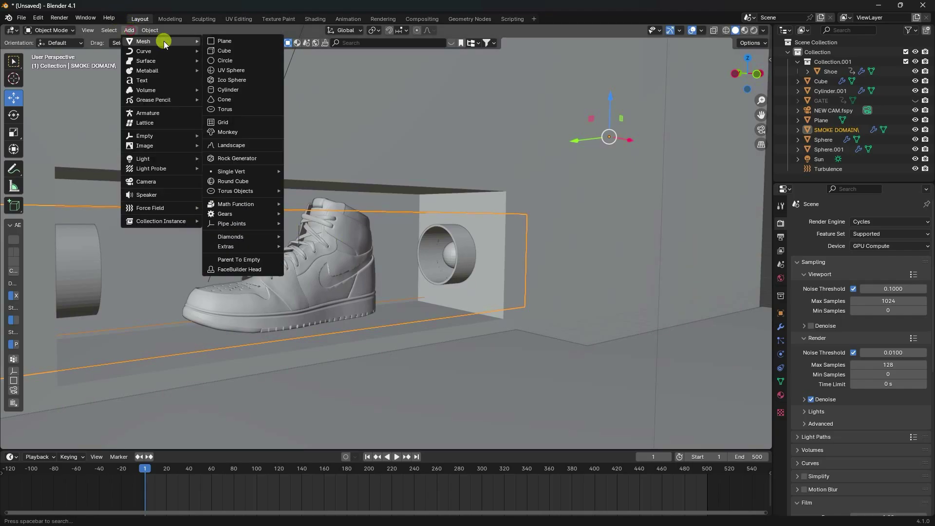
{"action": "left_click", "coordinate": [229, 43]}
{"action": "scroll", "coordinate": [233, 53], "scroll_direction": "down", "scroll_amount": 5}
{"action": "scroll", "coordinate": [475, 322], "scroll_direction": "up", "scroll_amount": 4}
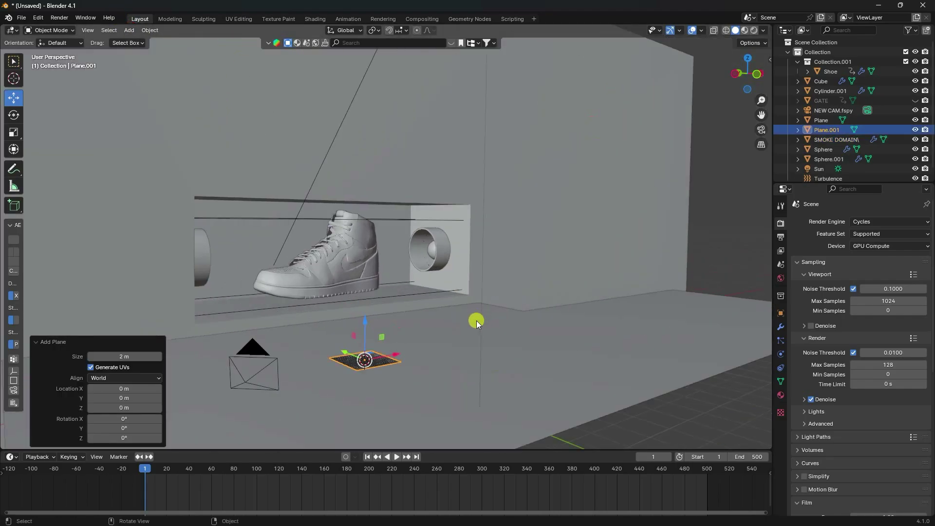
Raise the new plane about 2.25 m along Z, in front of the wall recess.
{"action": "middle_click_drag", "start_coordinate": [399, 326], "coordinate": [413, 266], "text": "shift"}
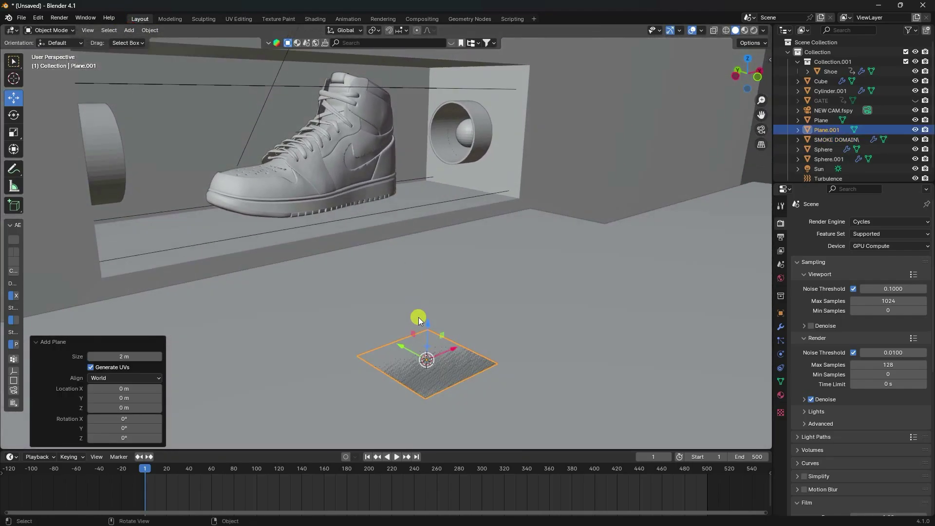
{"action": "left_click_drag", "start_coordinate": [417, 317], "coordinate": [452, 216]}
{"action": "middle_click_drag", "start_coordinate": [453, 215], "coordinate": [405, 248], "text": "shift"}
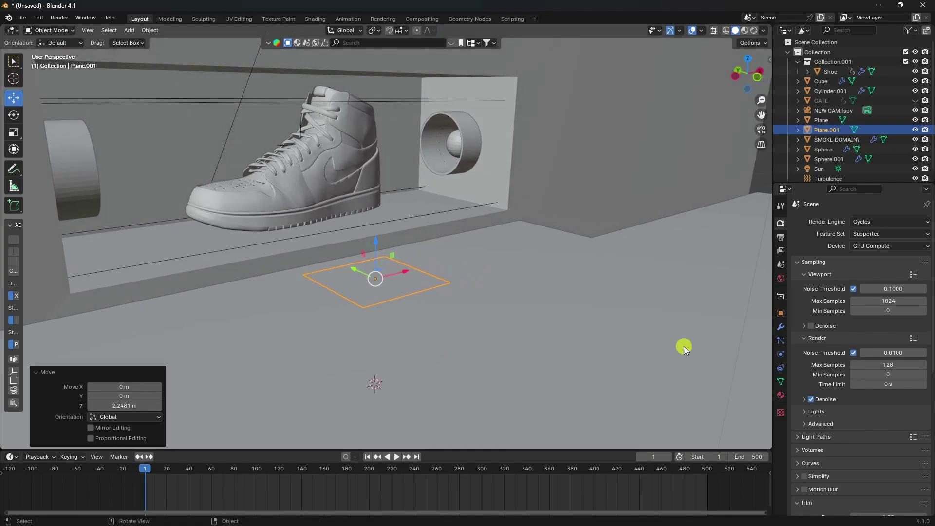
Set the new plane's Y scale to 2.5 in its object transform properties.
{"action": "left_click", "coordinate": [780, 313]}
{"action": "mouse_move", "coordinate": [876, 337]}
{"action": "left_mouse_down"}
{"action": "mouse_move", "coordinate": [118, 342]}
{"action": "mouse_move", "coordinate": [878, 338]}
{"action": "left_mouse_up"}
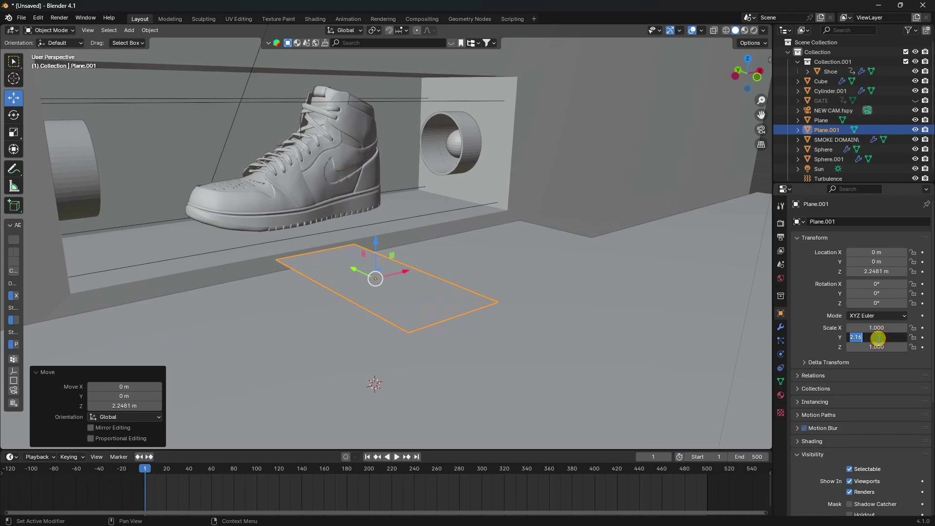
{"action": "type", "text": "2.5"}
{"action": "key", "text": "Return"}
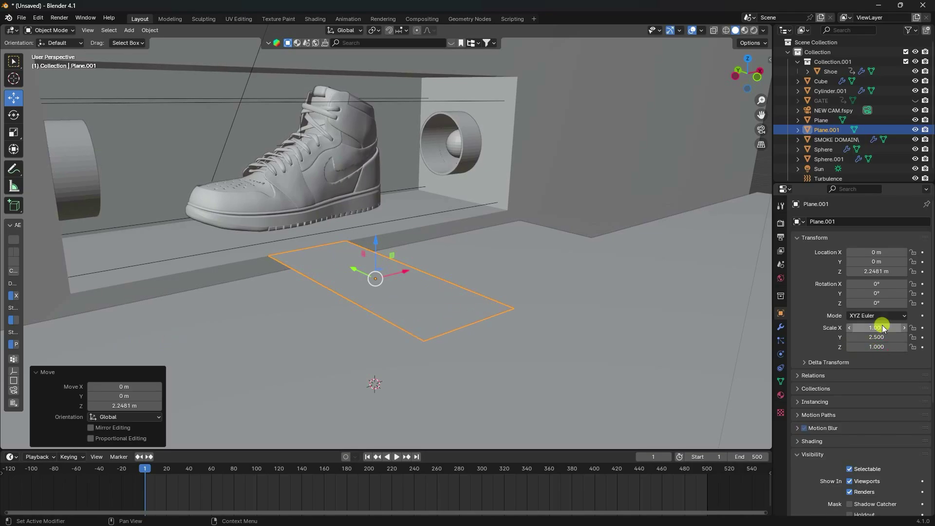
Set the new plane's X scale to 0.4 to make it a narrow strip.
{"action": "left_click_drag", "start_coordinate": [881, 325], "coordinate": [101, 346]}
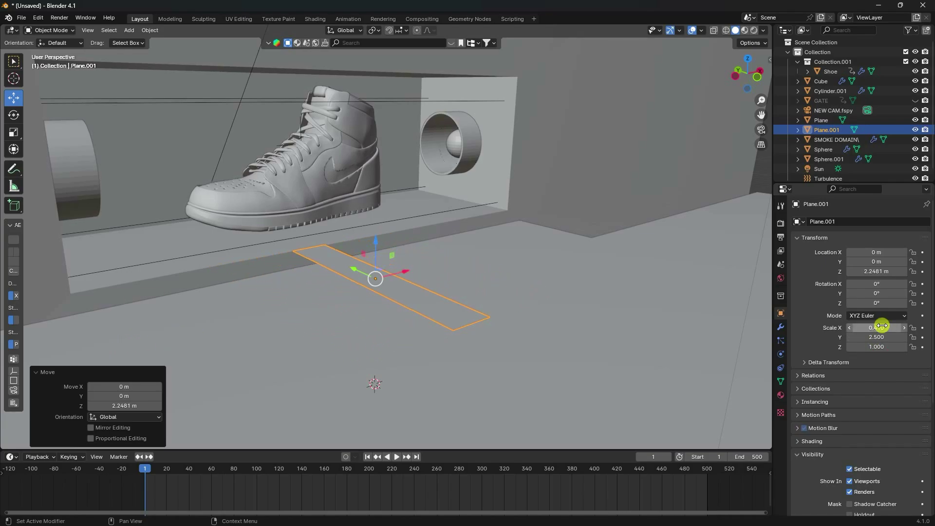
{"action": "left_click", "coordinate": [882, 325]}
{"action": "type", "text": "0"}
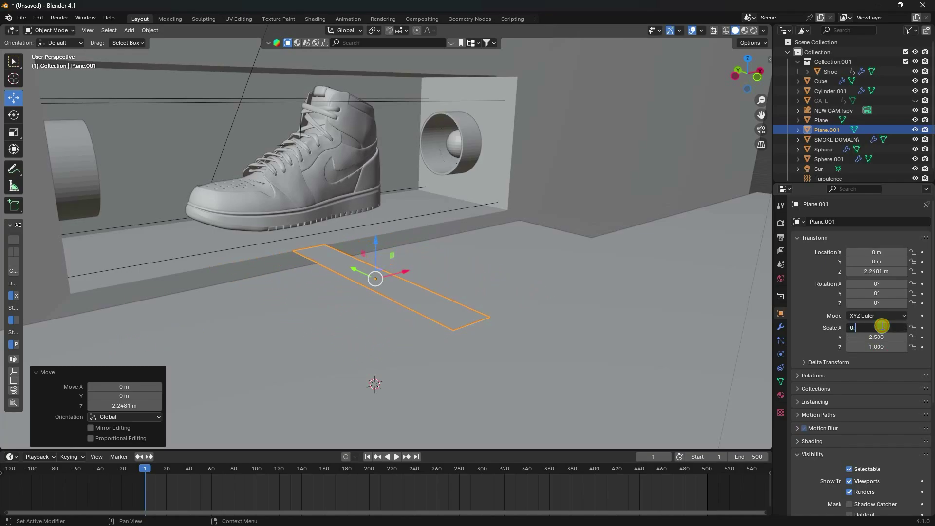
{"action": "type", "text": ".4"}
{"action": "key", "text": "Return"}
Add an Array modifier to the narrow plane and set its relative offset X factor to 2.
{"action": "middle_click_drag", "start_coordinate": [407, 280], "coordinate": [361, 263]}
{"action": "scroll", "coordinate": [360, 264], "scroll_direction": "up", "scroll_amount": 3}
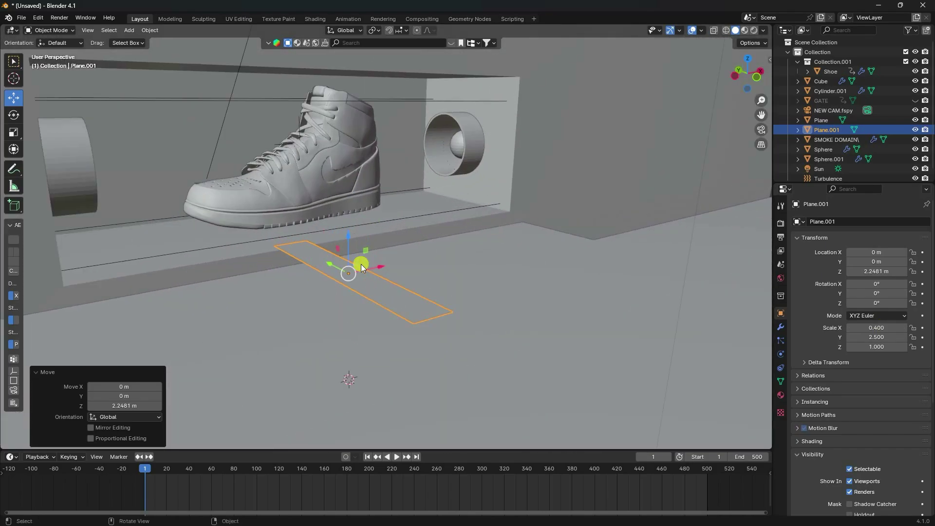
{"action": "left_click", "coordinate": [780, 327]}
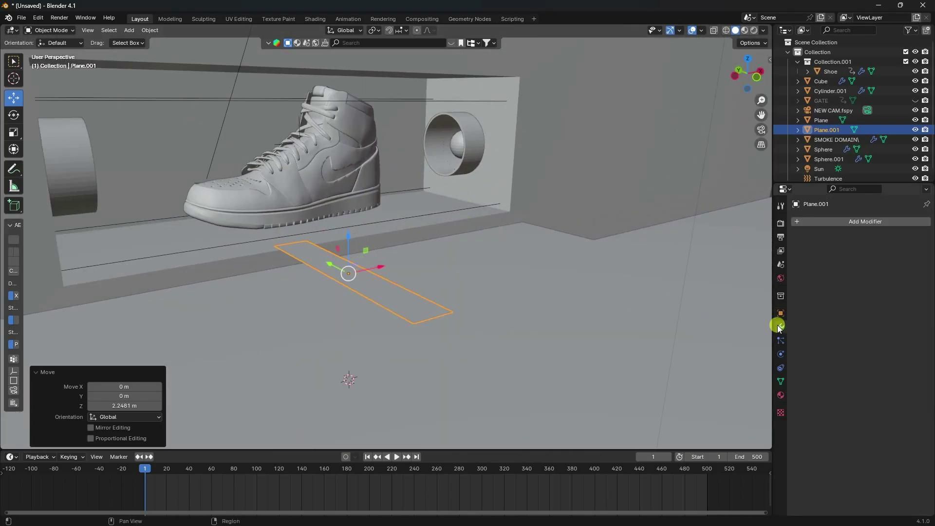
{"action": "left_click", "coordinate": [816, 223]}
{"action": "mouse_move", "coordinate": [777, 221]}
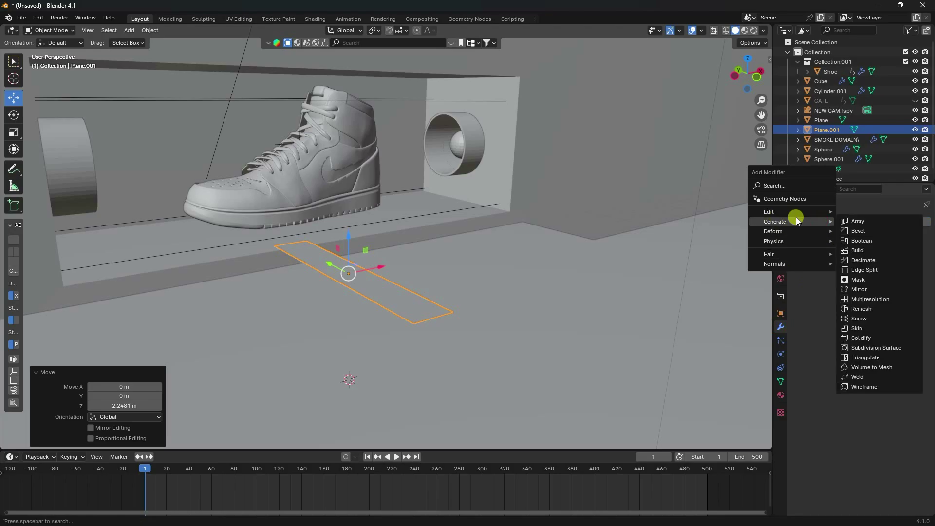
{"action": "left_click", "coordinate": [857, 221]}
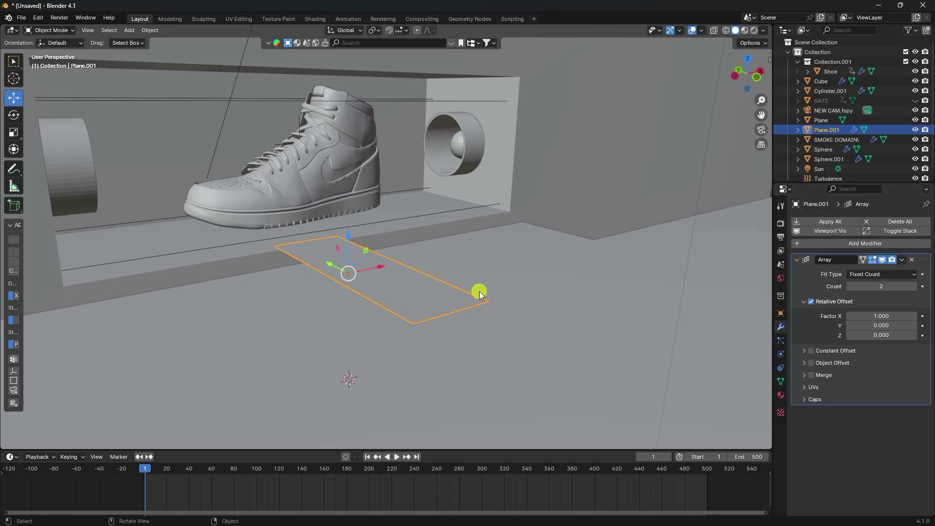
{"action": "left_click_drag", "start_coordinate": [884, 311], "coordinate": [146, 317]}
{"action": "left_click", "coordinate": [878, 317]}
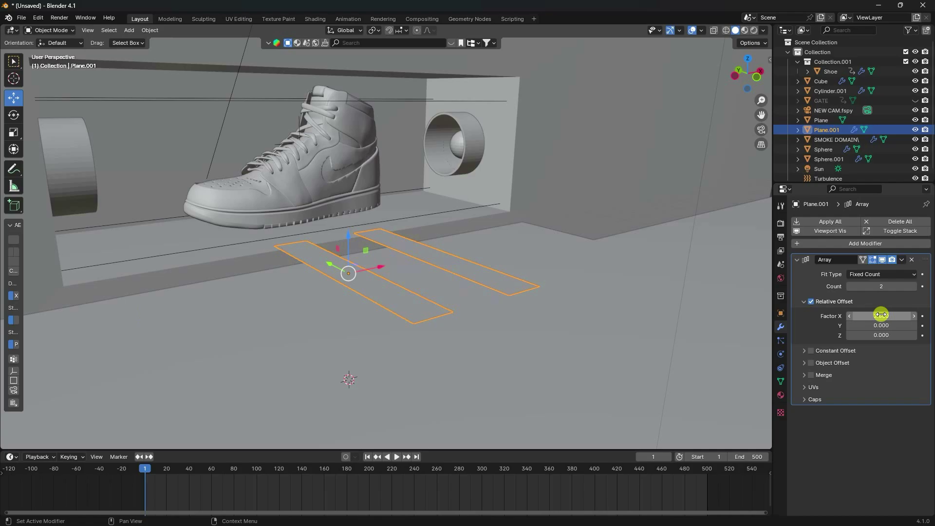
{"action": "type", "text": "23"}
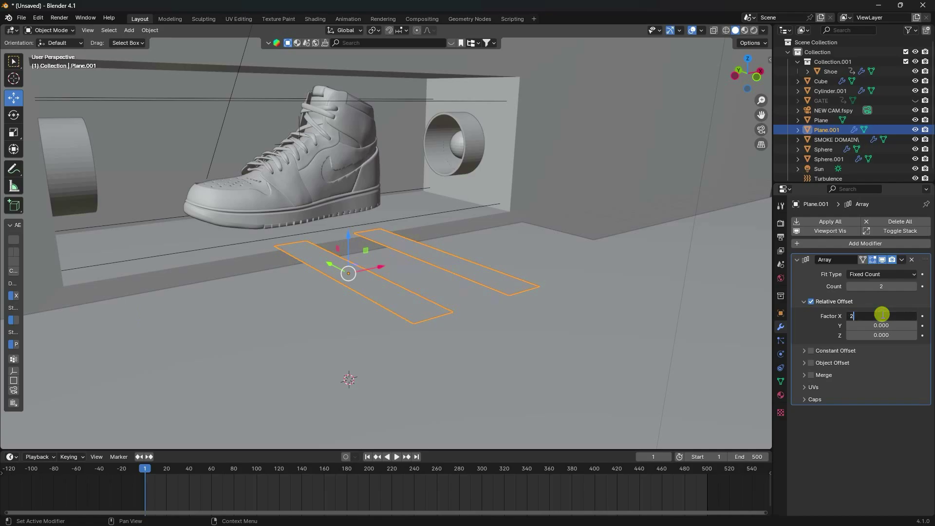
{"action": "key", "text": "Return"}
Raise the Array modifier's count to 9 strips.
{"action": "middle_click_drag", "start_coordinate": [408, 312], "coordinate": [397, 336]}
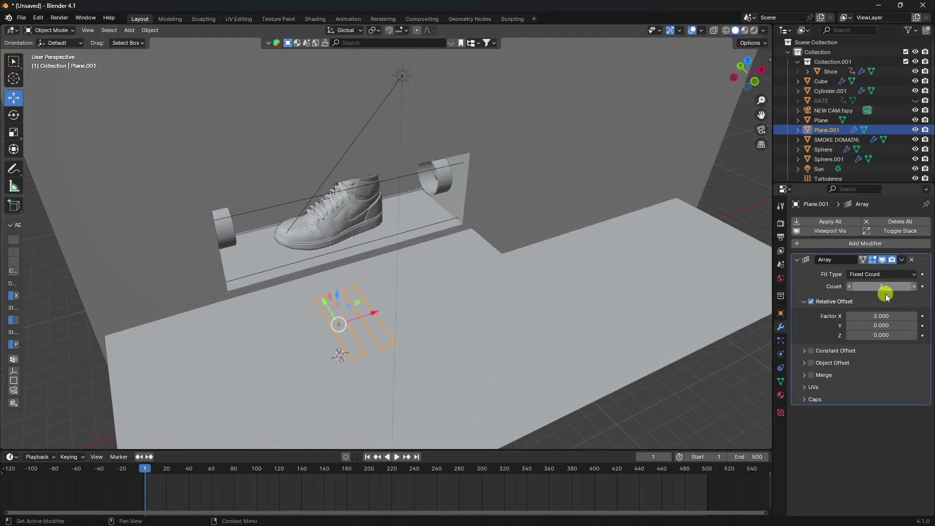
{"action": "left_click", "coordinate": [915, 287]}
{"action": "left_click", "coordinate": [915, 287]}
{"action": "left_click", "coordinate": [915, 287]}
{"action": "left_click", "coordinate": [915, 287]}
{"action": "left_click", "coordinate": [915, 286]}
{"action": "left_click", "coordinate": [915, 287]}
{"action": "left_click", "coordinate": [914, 286]}
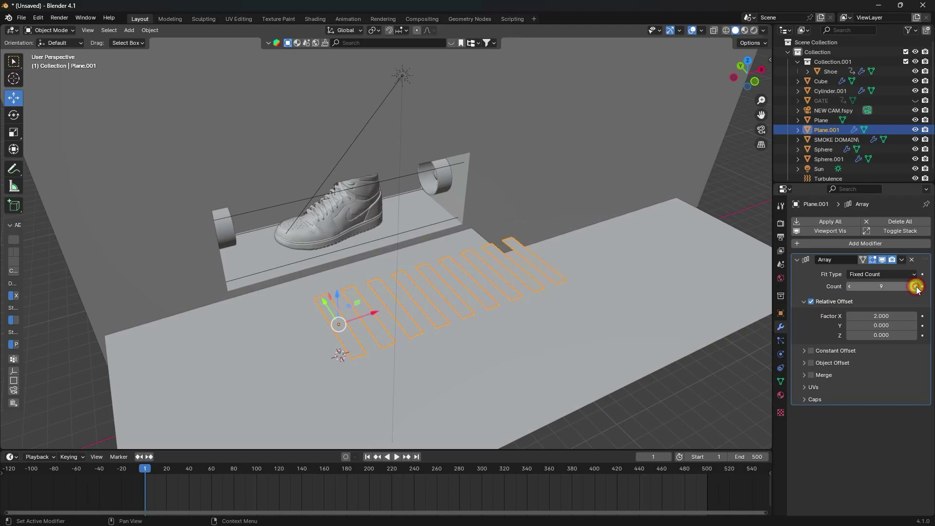
Move the strip array about -1.62 m along X and about 10.39 m along Y, into the wall recess.
{"action": "left_click_drag", "start_coordinate": [372, 310], "coordinate": [340, 320]}
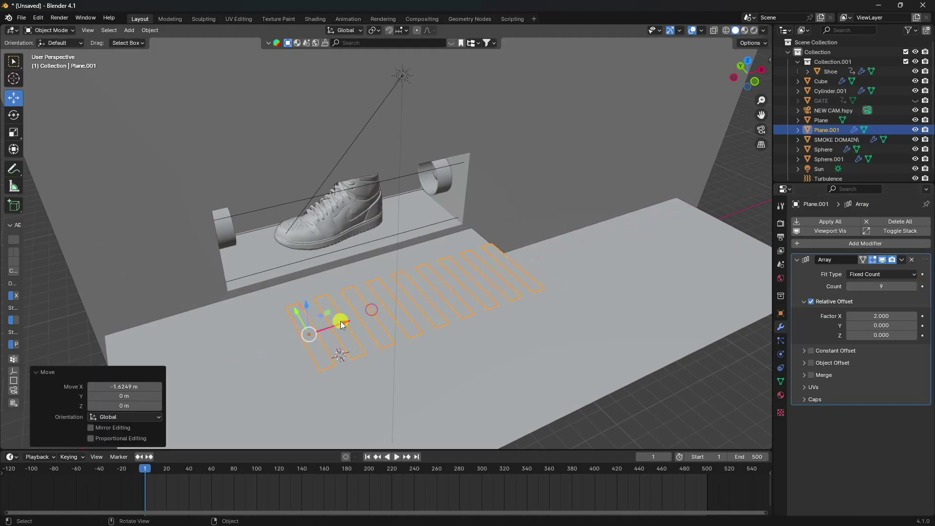
{"action": "key", "text": "KP_7"}
{"action": "left_click_drag", "start_coordinate": [258, 346], "coordinate": [267, 187]}
{"action": "scroll", "coordinate": [268, 188], "scroll_direction": "up", "scroll_amount": 4}
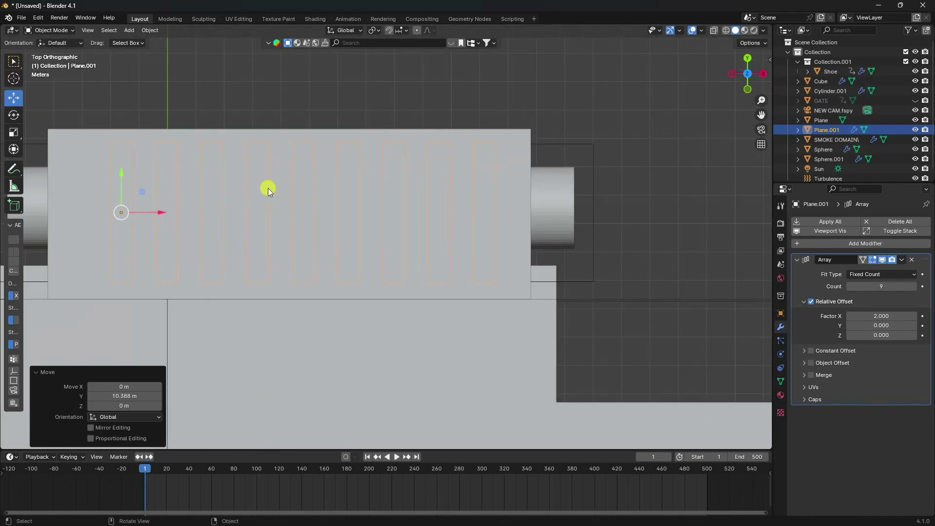
Increase the array count to 10 and centre the strips across the recess, shifting them about -1.68 m and 0.4 m in X.
{"action": "scroll", "coordinate": [270, 189], "scroll_direction": "down", "scroll_amount": 2}
{"action": "left_click_drag", "start_coordinate": [244, 218], "coordinate": [211, 219]}
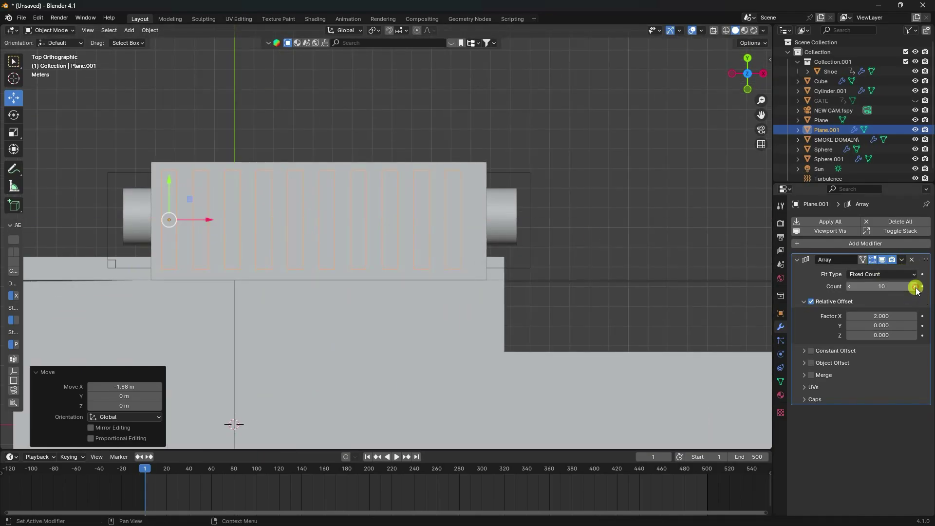
{"action": "left_click", "coordinate": [312, 269]}
{"action": "left_click_drag", "start_coordinate": [208, 222], "coordinate": [218, 222]}
Raise the strip array about 2.99 m and another 1.14 m along Z, up to the recess ceiling.
{"action": "key", "text": "KP_0"}
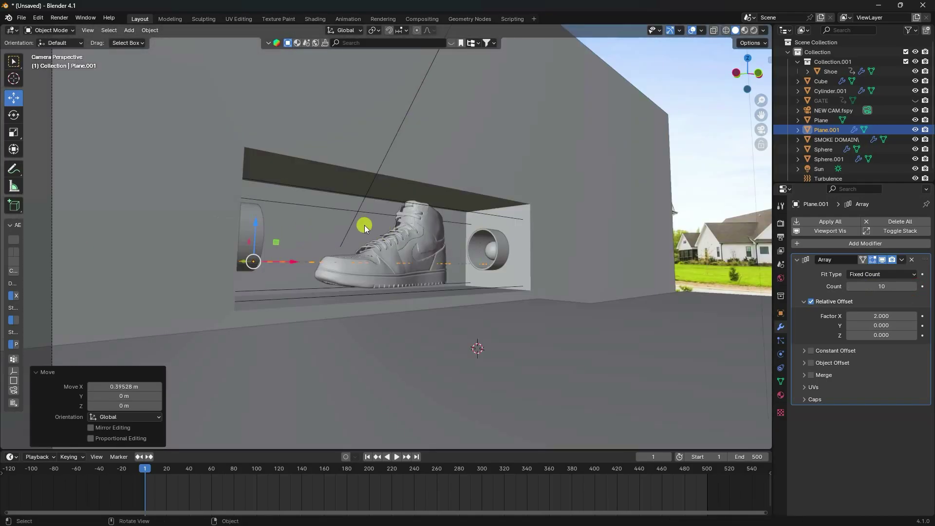
{"action": "key", "text": "KP_1"}
{"action": "left_click_drag", "start_coordinate": [180, 154], "coordinate": [175, 89]}
{"action": "middle_click_drag", "start_coordinate": [175, 89], "coordinate": [200, 96], "text": "shift"}
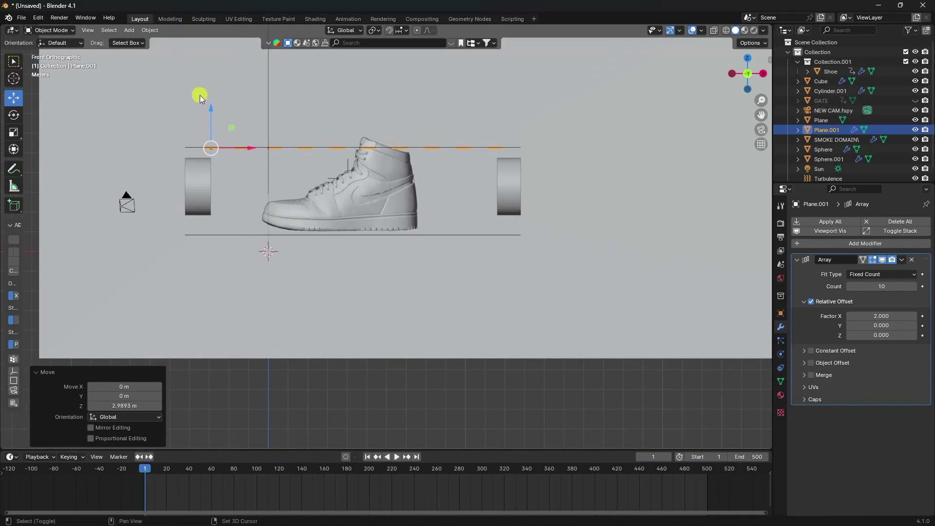
{"action": "key", "text": "KP_0"}
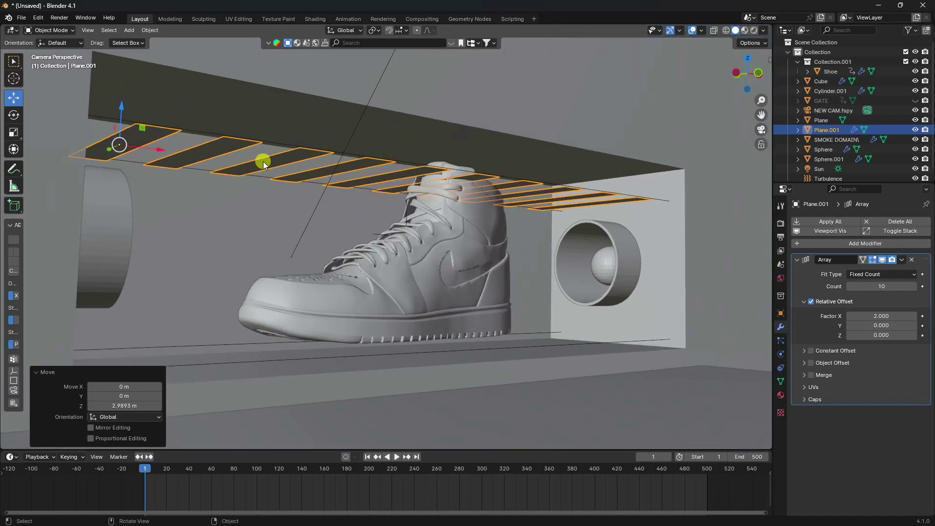
{"action": "left_click_drag", "start_coordinate": [125, 110], "coordinate": [143, 56]}
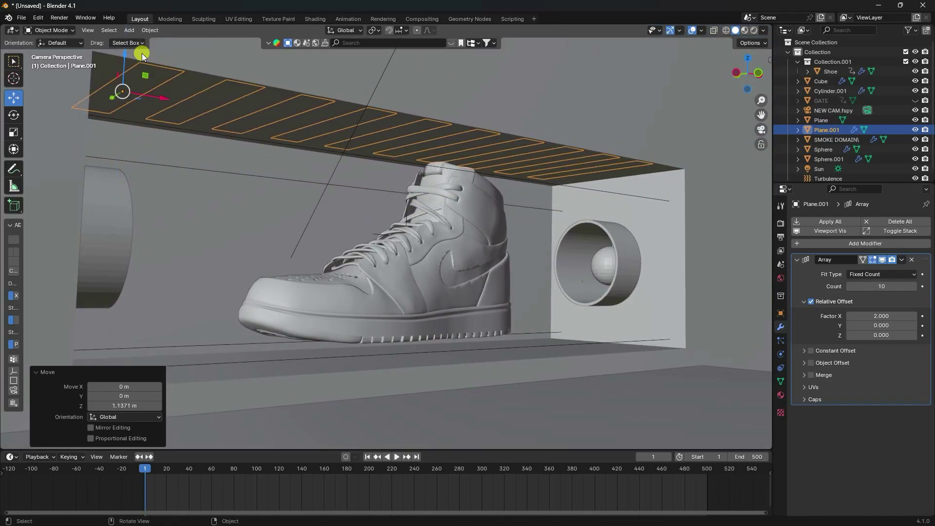
Reselect the strip array and lower it slightly so the strips sit just beneath the recess ceiling.
{"action": "left_click", "coordinate": [292, 191]}
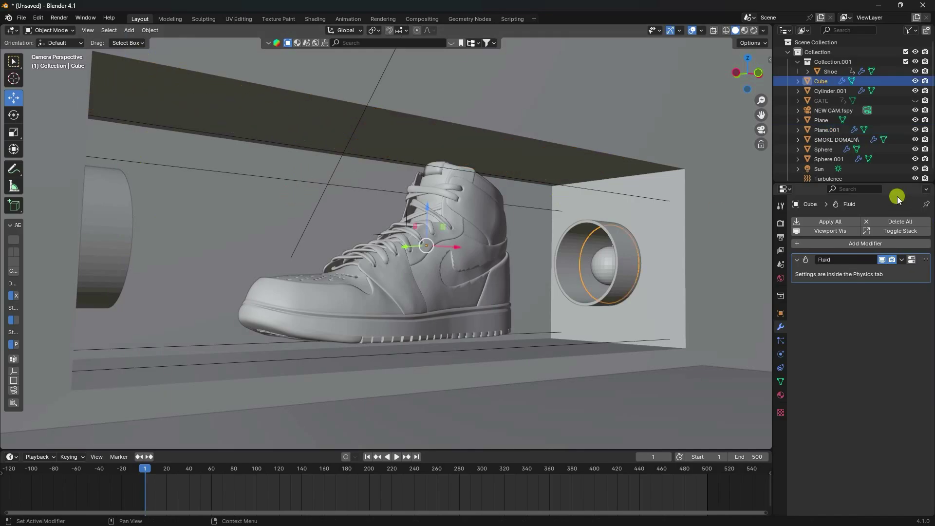
{"action": "scroll", "coordinate": [823, 114], "scroll_direction": "down", "scroll_amount": 1}
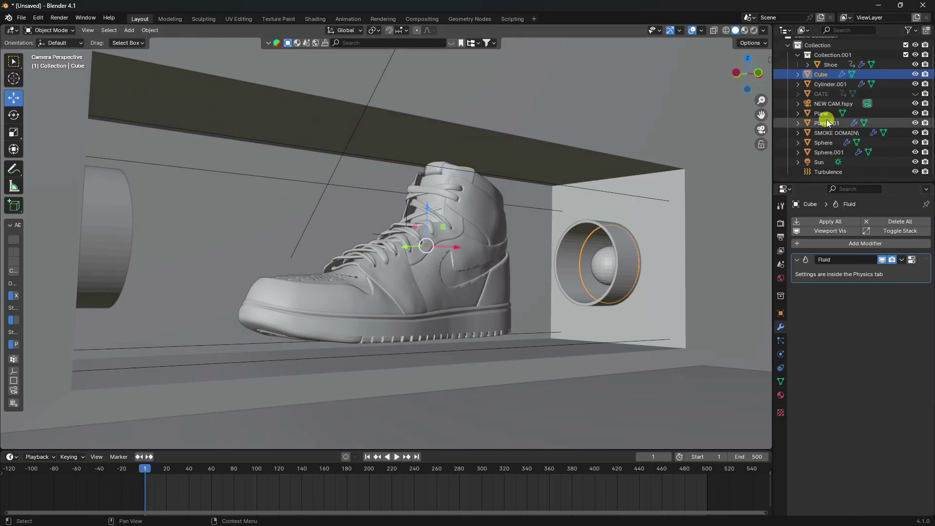
{"action": "left_click", "coordinate": [826, 123]}
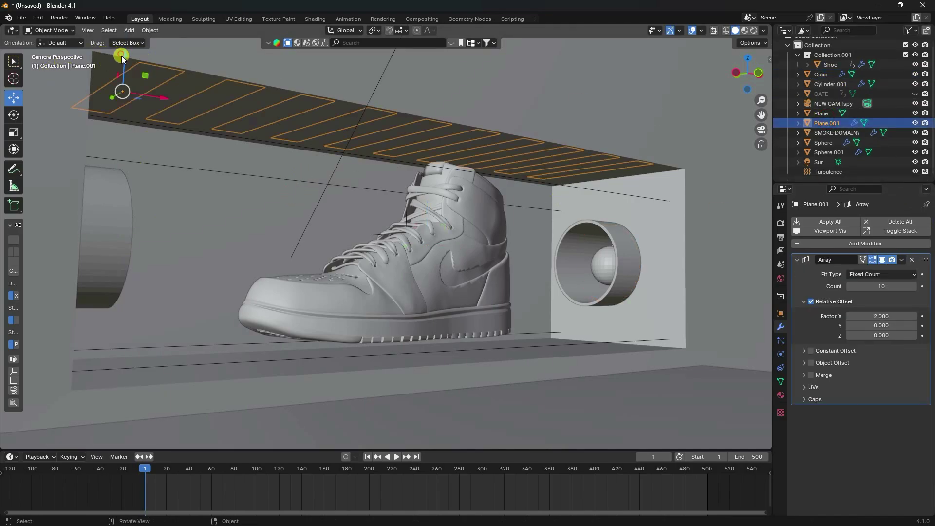
{"action": "left_click_drag", "start_coordinate": [121, 55], "coordinate": [121, 59]}
{"action": "left_click", "coordinate": [211, 173]}
{"action": "left_click", "coordinate": [232, 97]}
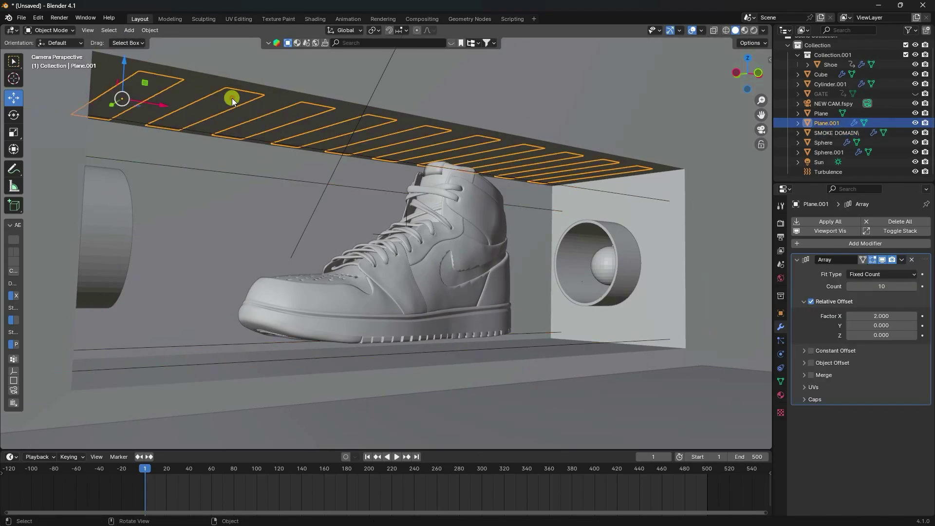
Give the ceiling strips a new material with an Emission surface and set its strength to 4.
{"action": "left_click", "coordinate": [781, 395]}
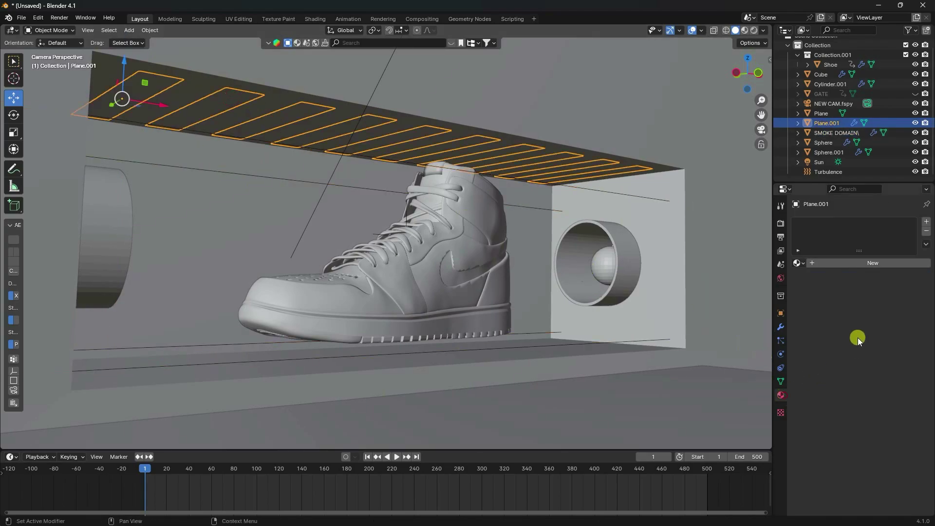
{"action": "left_click", "coordinate": [831, 268]}
{"action": "left_click", "coordinate": [860, 307]}
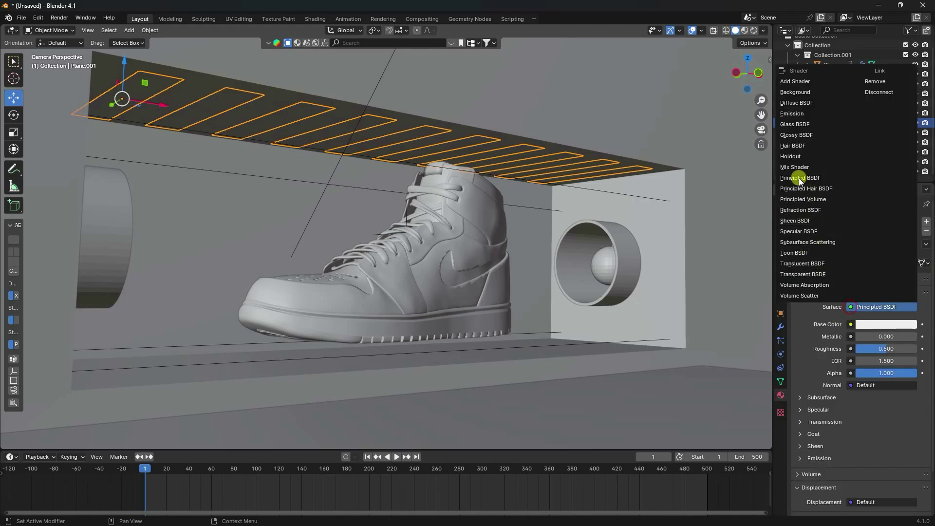
{"action": "left_click", "coordinate": [801, 113]}
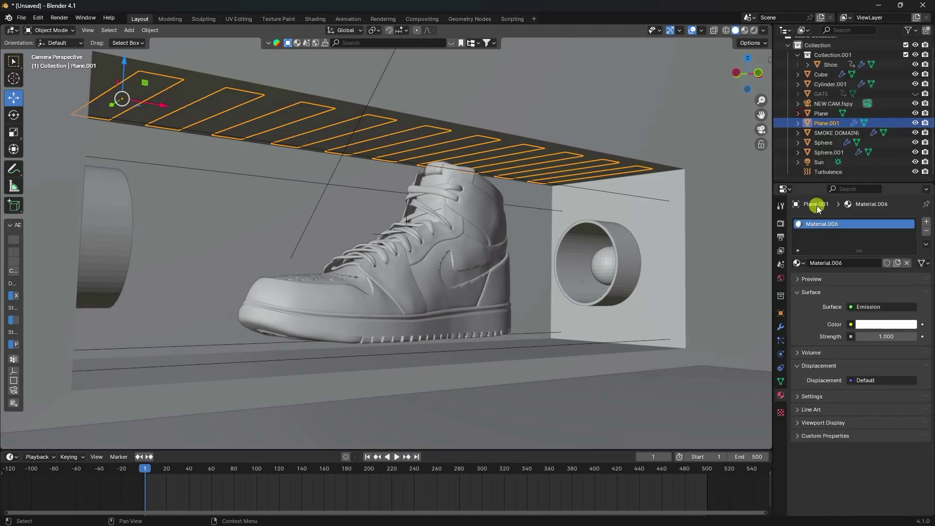
{"action": "left_click", "coordinate": [884, 336]}
{"action": "type", "text": "4"}
{"action": "key", "text": "Return"}
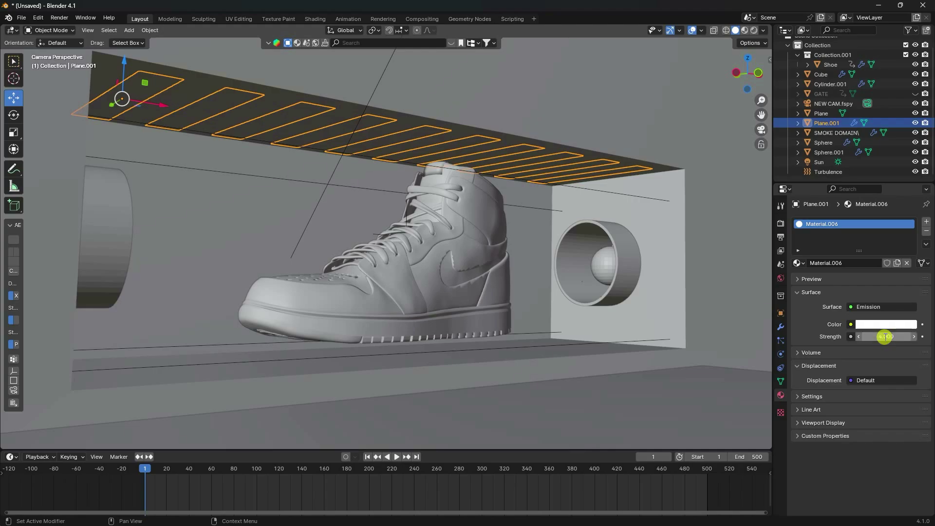
Duplicate the ceiling strips and move the copy about -5.58 m along Z to the recess floor.
{"action": "left_click", "coordinate": [219, 101]}
{"action": "left_click_drag", "start_coordinate": [124, 62], "coordinate": [97, 334]}
{"action": "key", "text": "ctrl+c"}
{"action": "key", "text": "ctrl+v"}
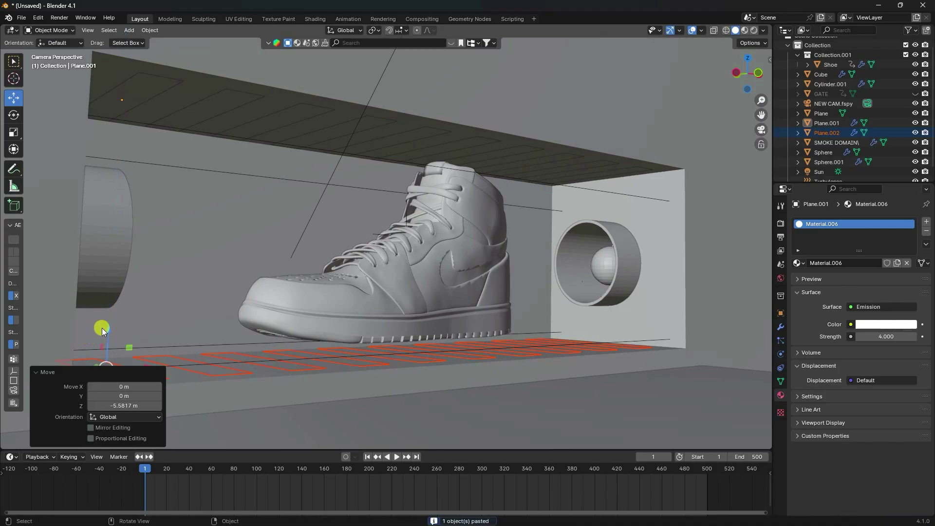
Select the floor strips and raise them about 0.06 m so they sit just above the recess floor.
{"action": "left_click", "coordinate": [544, 388]}
{"action": "middle_click_drag", "start_coordinate": [533, 387], "coordinate": [173, 361]}
{"action": "scroll", "coordinate": [171, 372], "scroll_direction": "up", "scroll_amount": 4}
{"action": "left_click", "coordinate": [189, 358]}
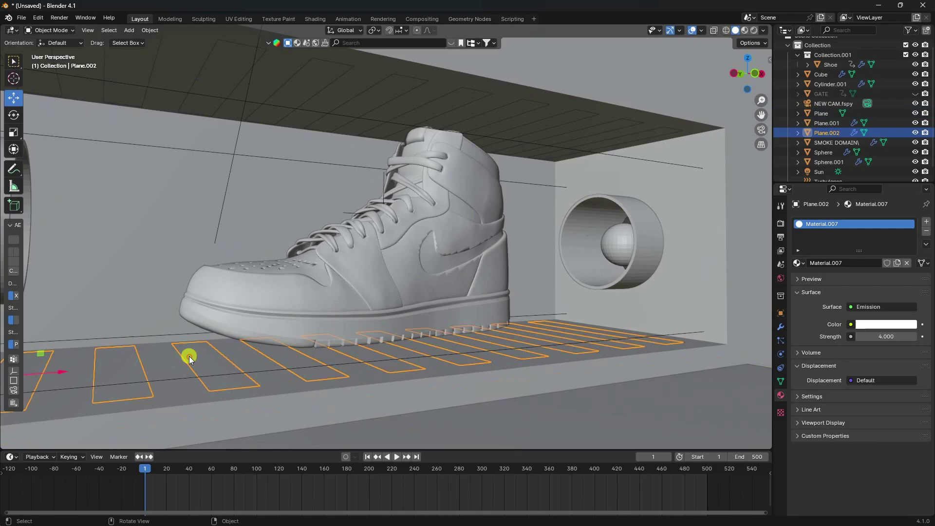
{"action": "middle_click_drag", "start_coordinate": [88, 334], "coordinate": [122, 344]}
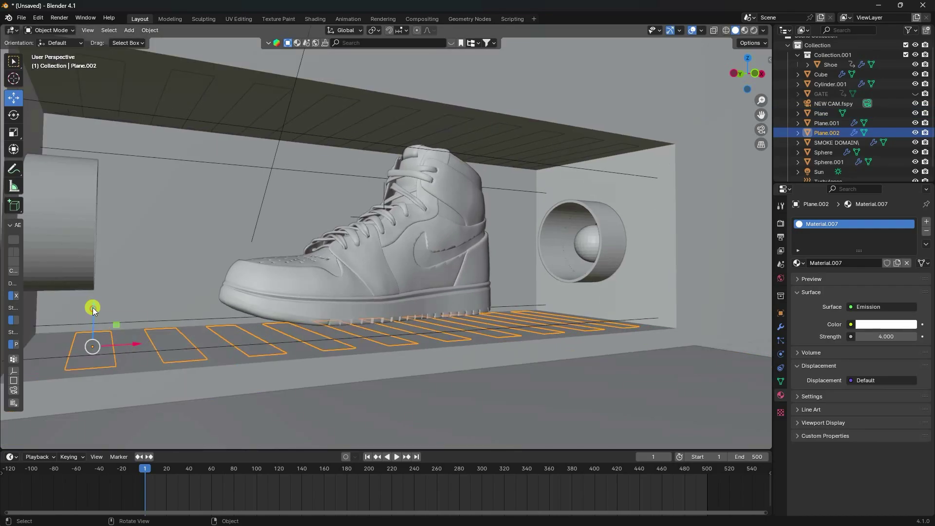
{"action": "left_click_drag", "start_coordinate": [92, 307], "coordinate": [94, 303]}
{"action": "scroll", "coordinate": [95, 305], "scroll_direction": "down", "scroll_amount": 5}
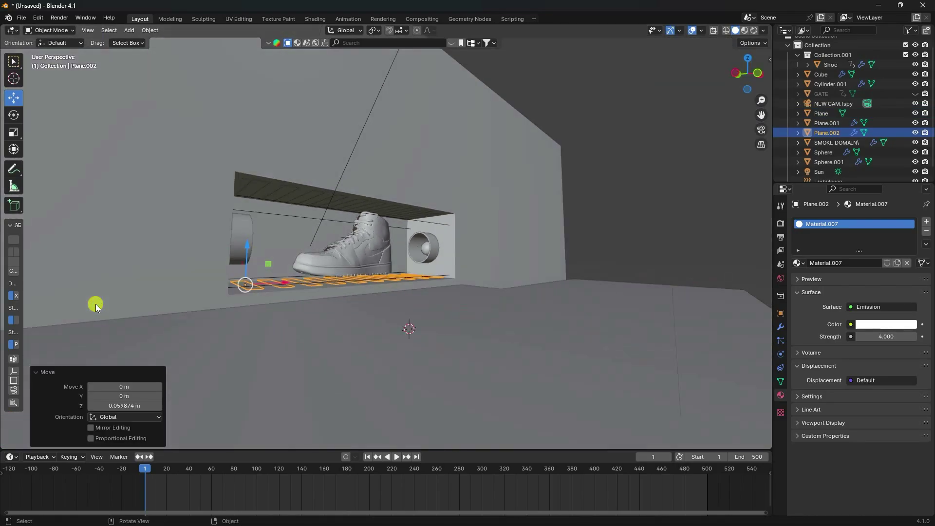
Render the camera view at frame 1 and close the render window.
{"action": "key", "text": "KP_0"}
{"action": "left_click", "coordinate": [60, 18]}
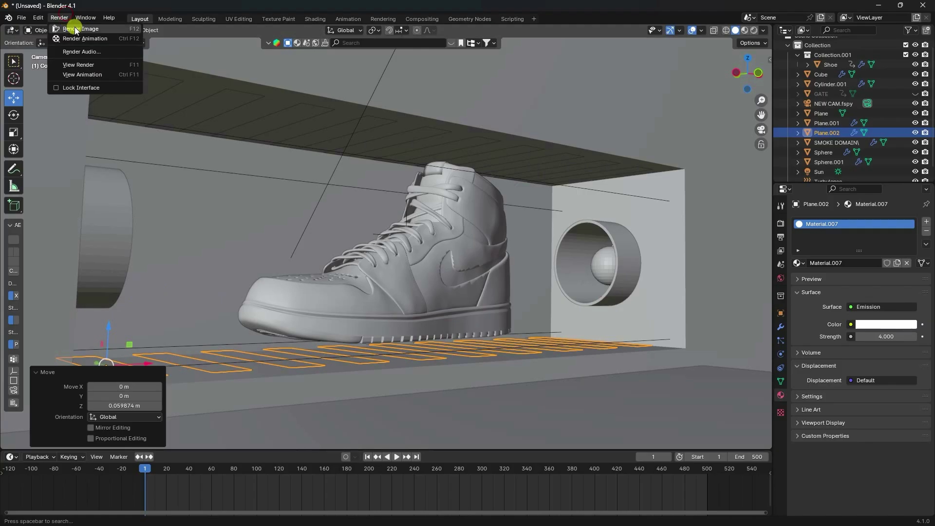
{"action": "left_click", "coordinate": [75, 29]}
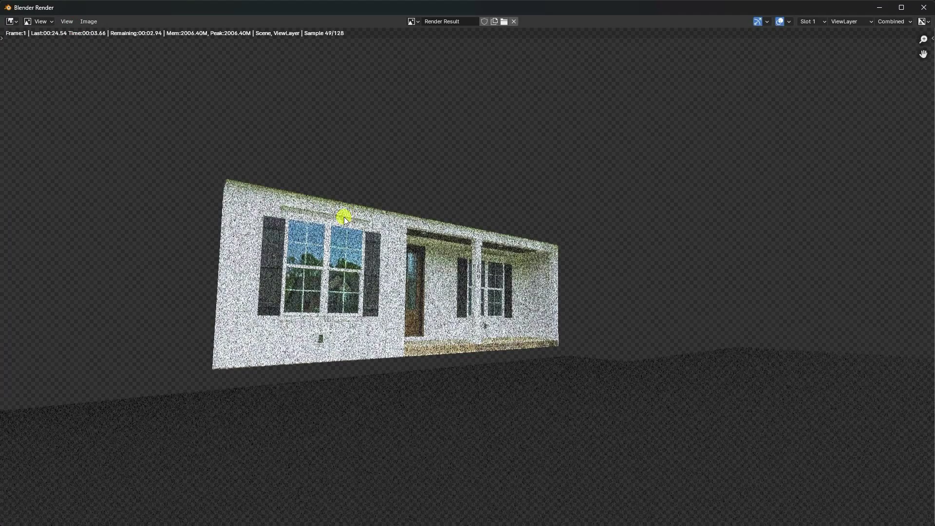
{"action": "key", "text": "Escape"}
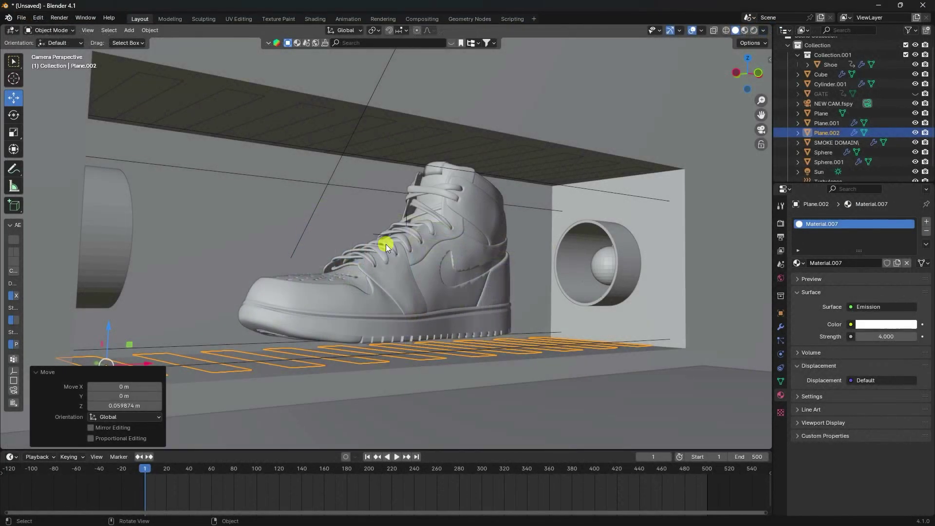
Go to frame 109 and render the image to examine the smoke, shoe and strip lighting.
{"action": "left_click", "coordinate": [267, 470]}
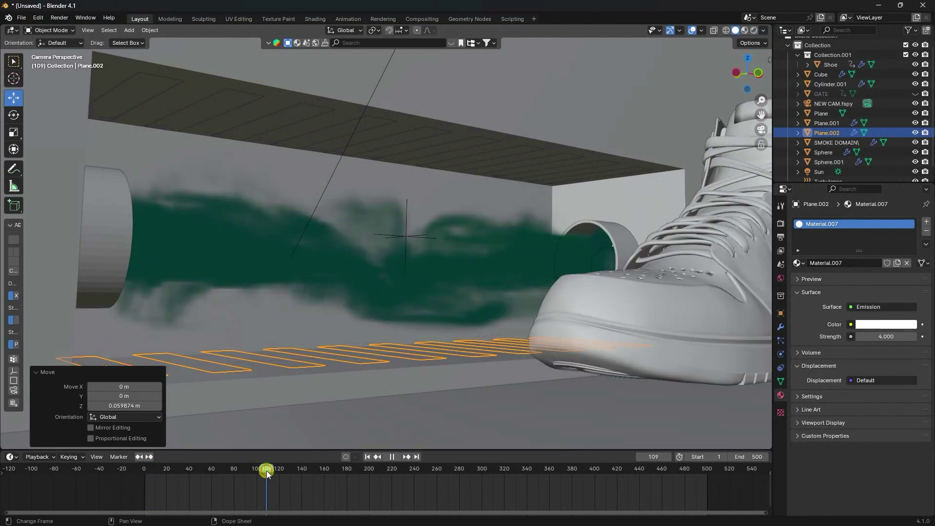
{"action": "left_click", "coordinate": [68, 20]}
{"action": "left_click", "coordinate": [77, 29]}
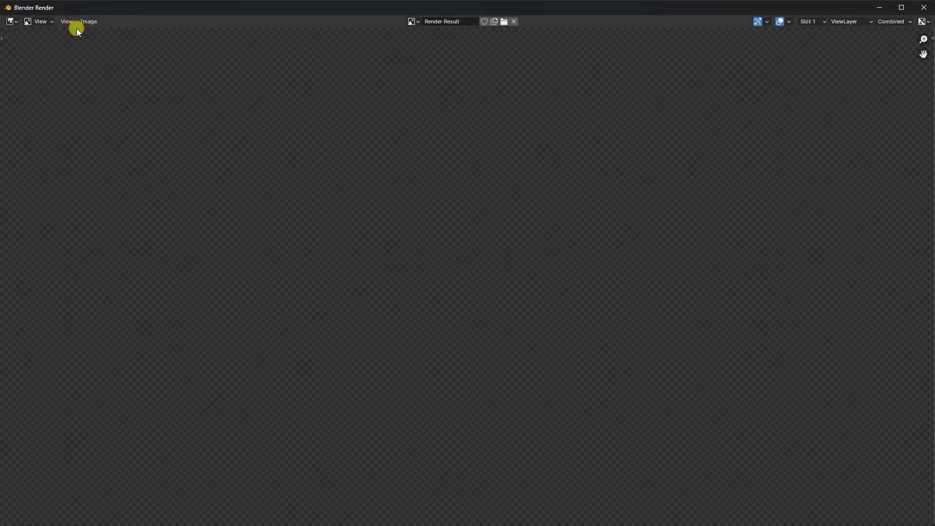
{"action": "scroll", "coordinate": [350, 310], "scroll_direction": "up", "scroll_amount": 2}
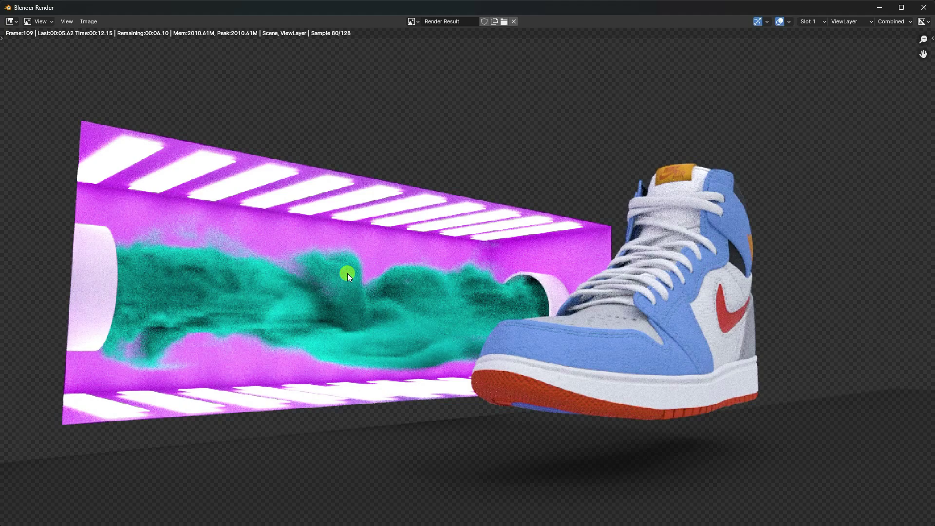
Examine the whole rendered frame 109 and close the render window.
{"action": "scroll", "coordinate": [347, 274], "scroll_direction": "down", "scroll_amount": 1}
{"action": "scroll", "coordinate": [372, 299], "scroll_direction": "down", "scroll_amount": 1}
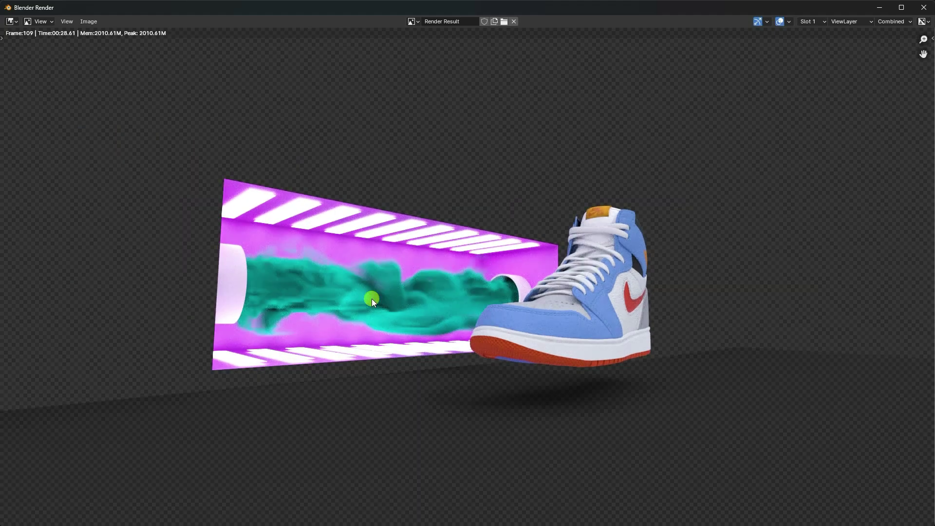
{"action": "scroll", "coordinate": [372, 298], "scroll_direction": "down", "scroll_amount": 1}
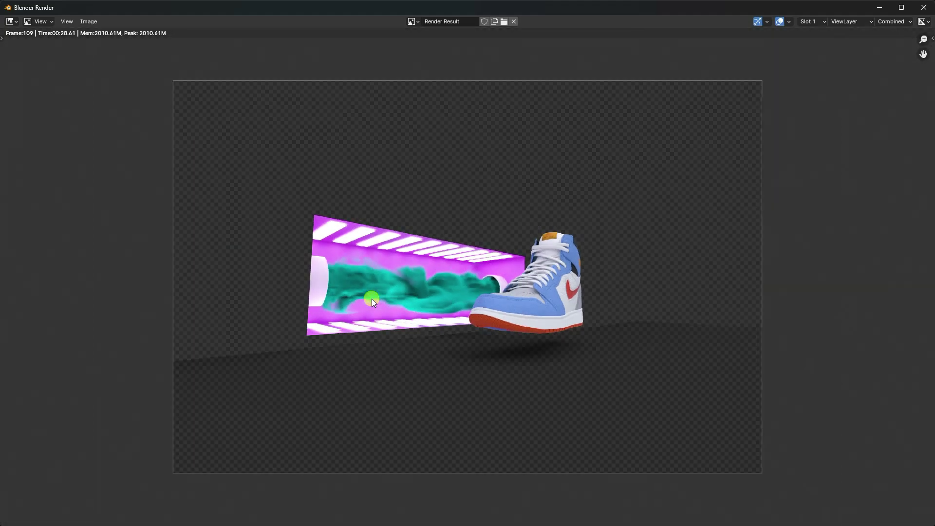
{"action": "scroll", "coordinate": [372, 299], "scroll_direction": "up", "scroll_amount": 1}
{"action": "left_click", "coordinate": [928, 5]}
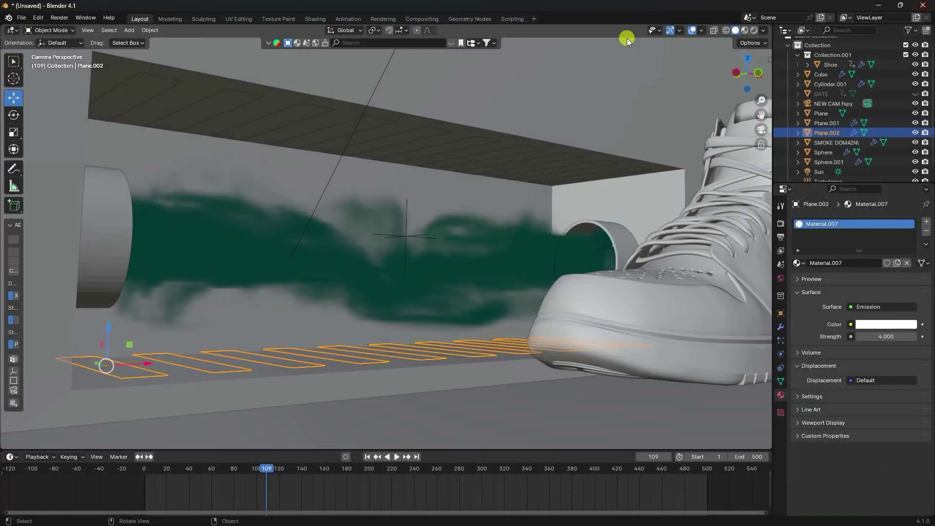
Enable nodes for compositing and move the Composite node farther away from Render Layers.
{"action": "left_click", "coordinate": [423, 19]}
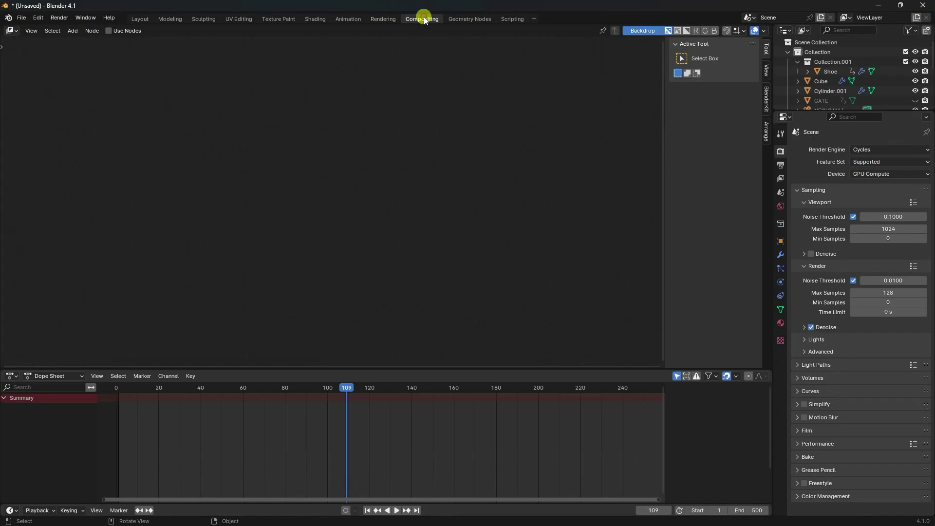
{"action": "left_click", "coordinate": [108, 30]}
{"action": "middle_click_drag", "start_coordinate": [334, 181], "coordinate": [320, 191]}
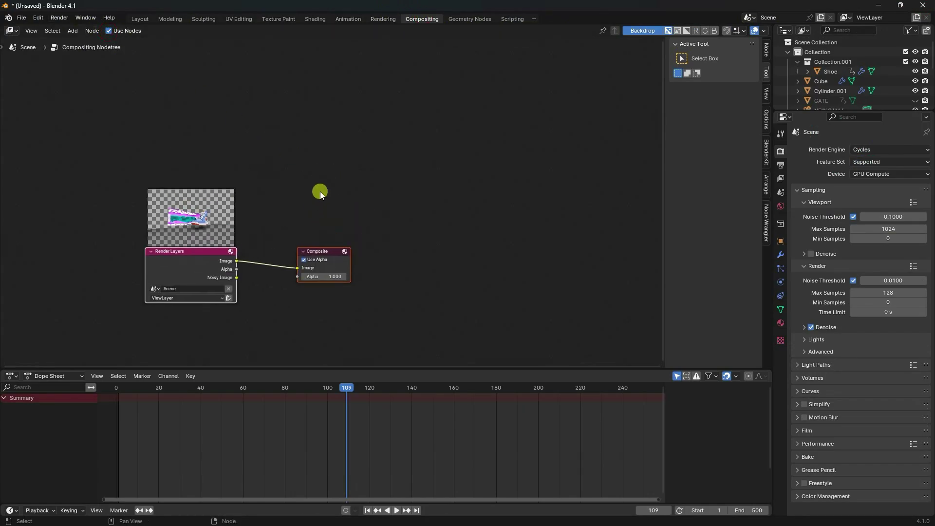
{"action": "left_click_drag", "start_coordinate": [327, 253], "coordinate": [482, 274]}
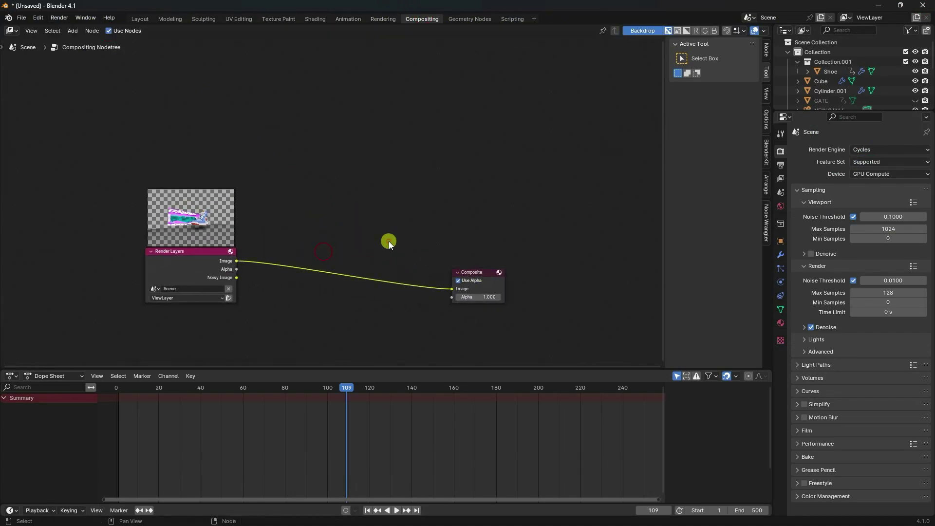
Add a Viewer node below the Composite node and shift the Composite node upward.
{"action": "key", "text": "shift+a"}
{"action": "type", "text": "viewer"}
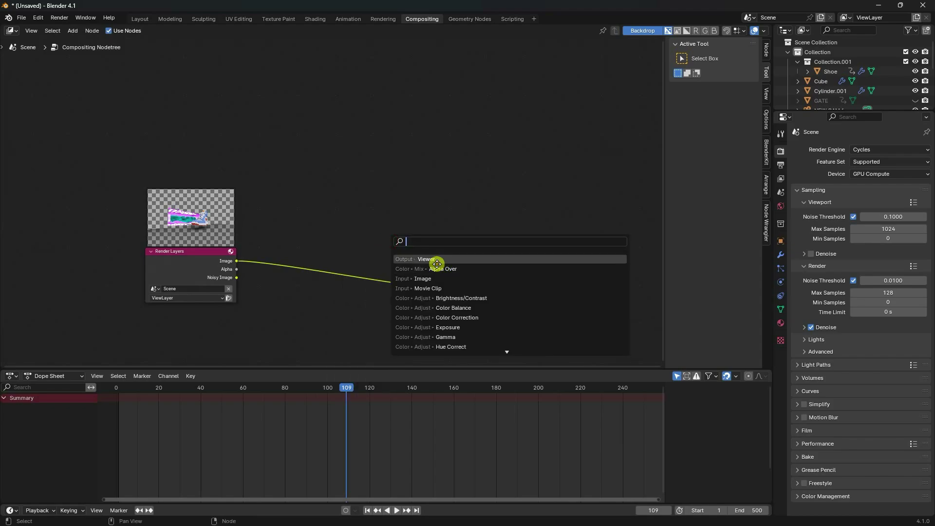
{"action": "left_click", "coordinate": [436, 265]}
{"action": "left_click", "coordinate": [456, 324]}
{"action": "left_click_drag", "start_coordinate": [477, 284], "coordinate": [481, 242]}
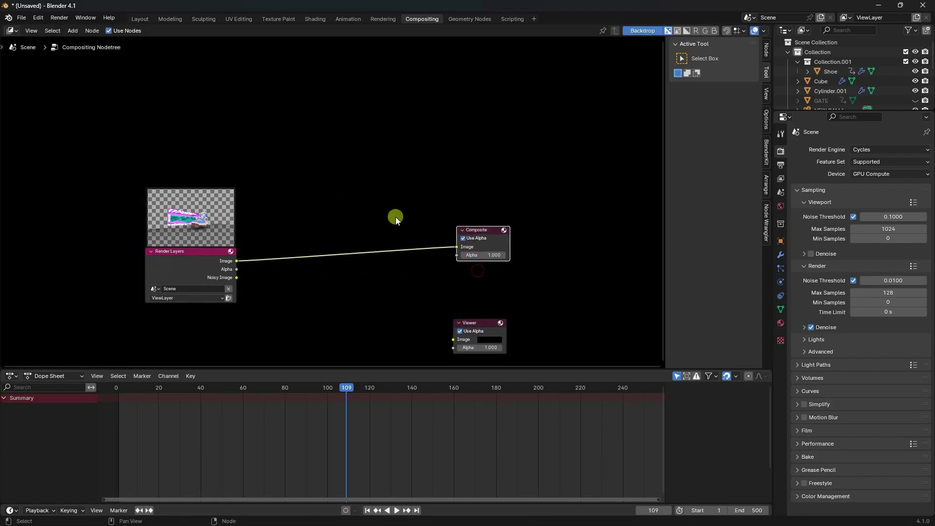
Add an Image node above Render Layers and insert an Alpha Over node between Render Layers and Composite.
{"action": "key", "text": "shift+a"}
{"action": "left_click", "coordinate": [394, 215]}
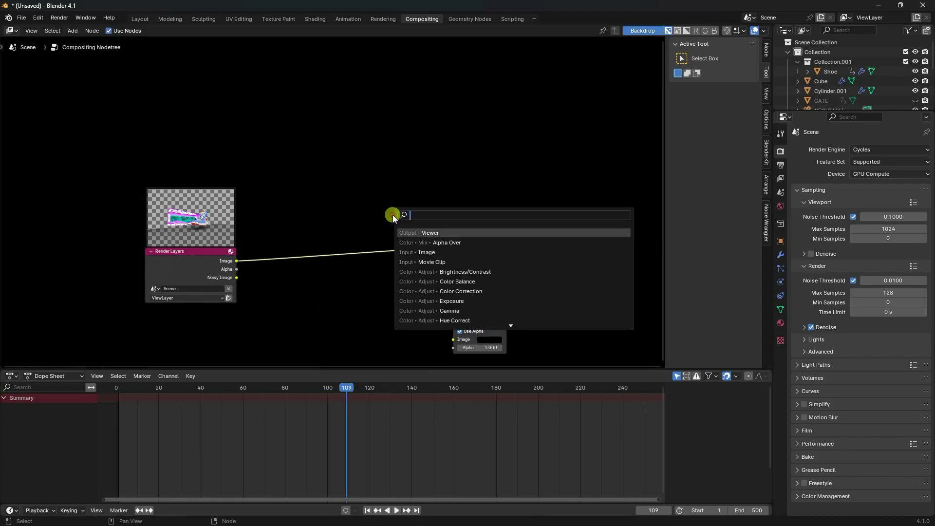
{"action": "left_click", "coordinate": [428, 253]}
{"action": "left_click", "coordinate": [166, 115]}
{"action": "key", "text": "shift+a"}
{"action": "left_click", "coordinate": [287, 151]}
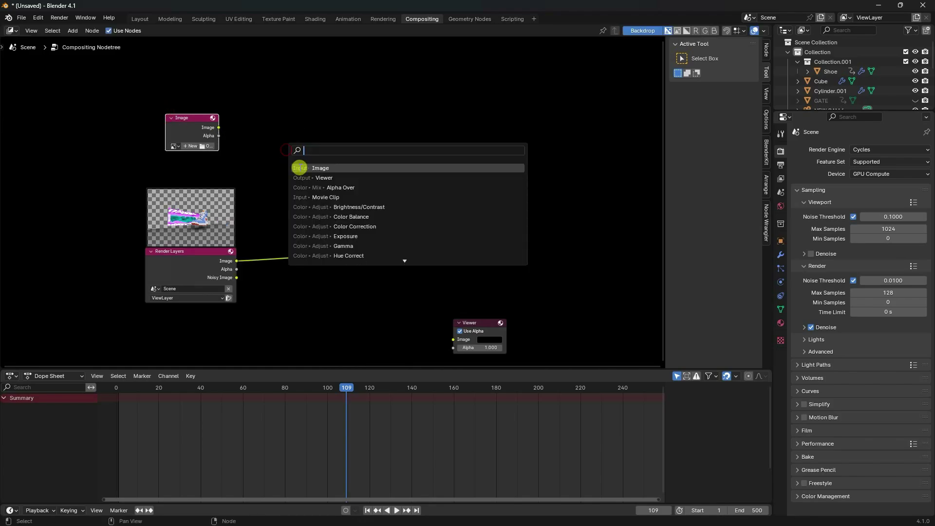
{"action": "left_click", "coordinate": [331, 189]}
{"action": "left_click", "coordinate": [346, 226]}
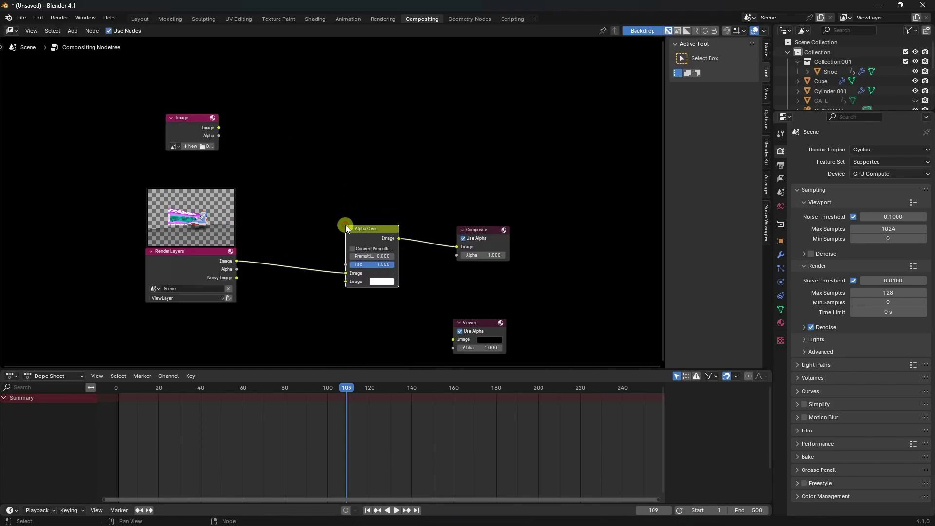
Load the house JPG photo from the Desktop's nike smoke folder into the Image node.
{"action": "left_click", "coordinate": [203, 146]}
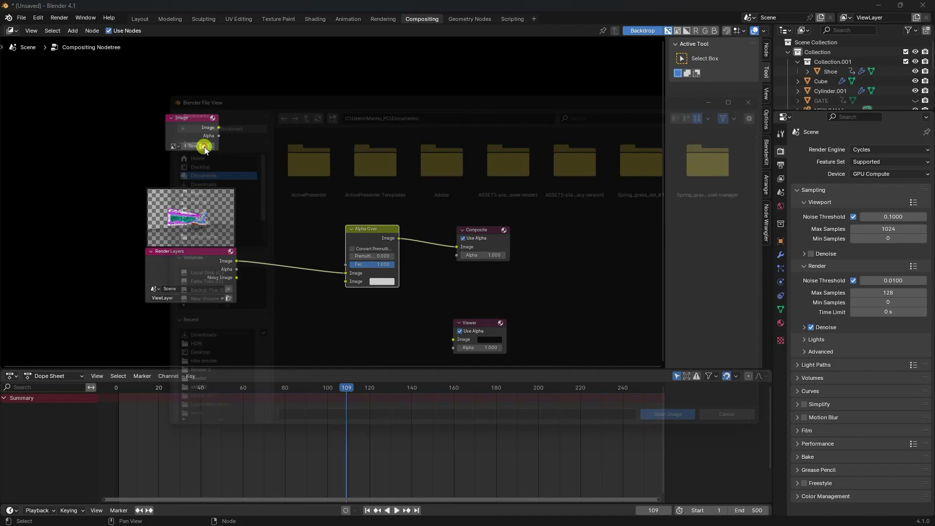
{"action": "left_click", "coordinate": [187, 157]}
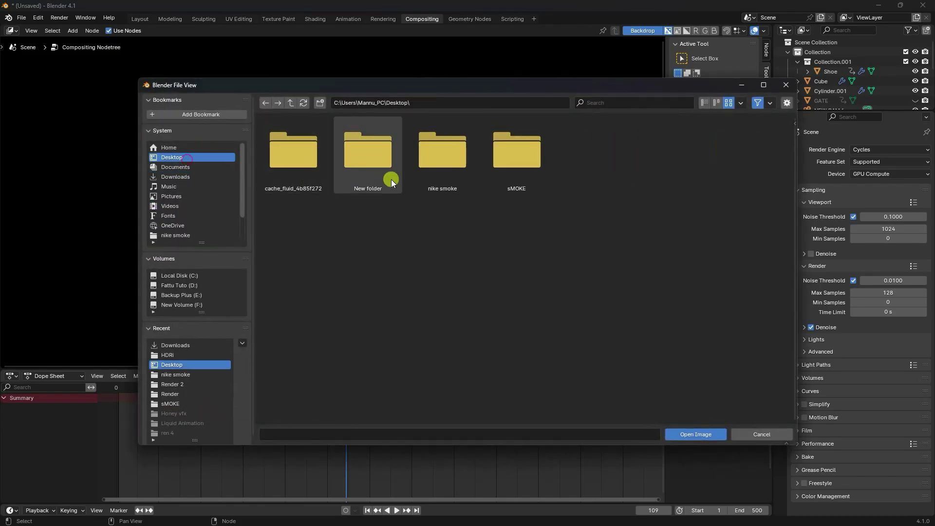
{"action": "double_click", "coordinate": [452, 165]}
{"action": "left_click", "coordinate": [366, 238]}
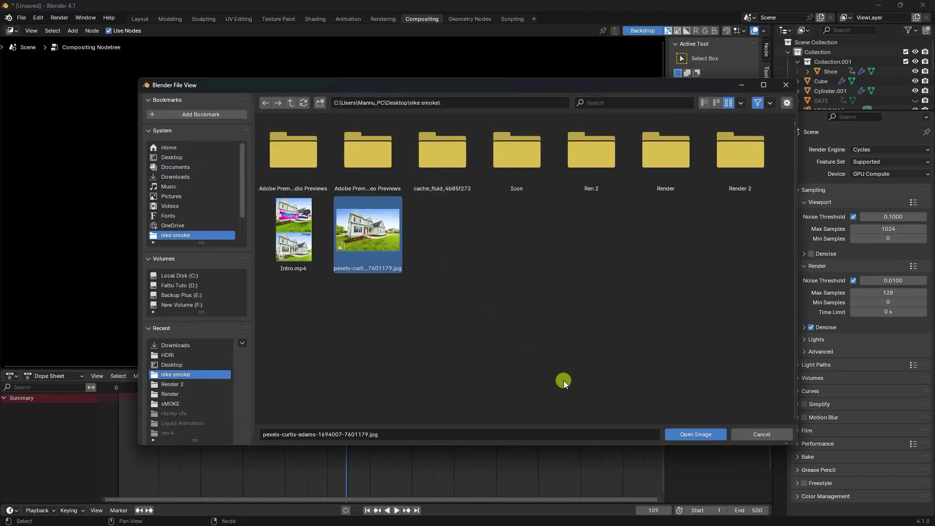
{"action": "left_click", "coordinate": [686, 431]}
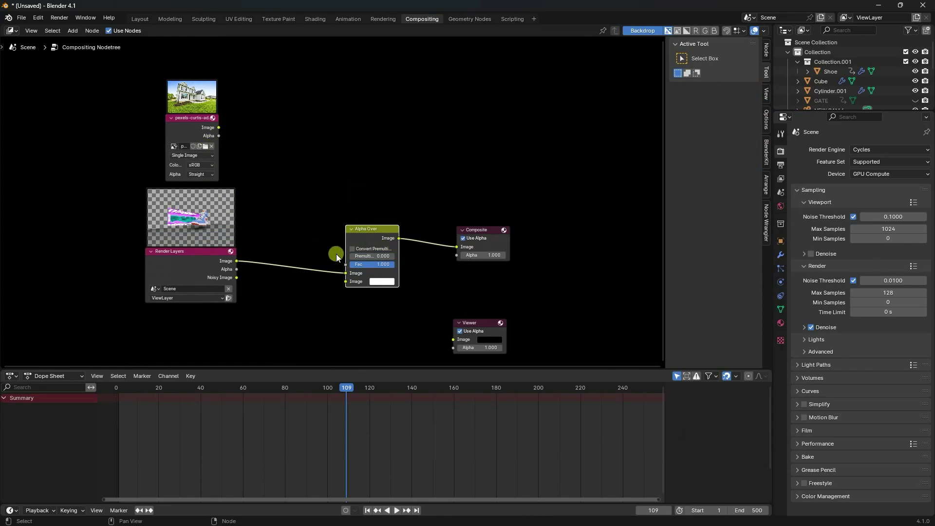
Link the house photo to Alpha Over's first image input, the render to its second, and its output to the Viewer, then shrink the backdrop.
{"action": "left_click_drag", "start_coordinate": [346, 273], "coordinate": [346, 281]}
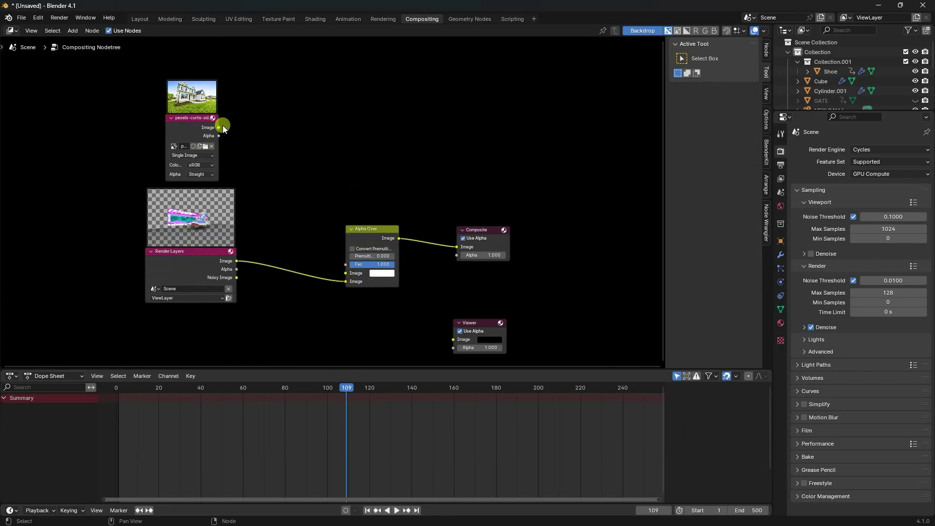
{"action": "left_click_drag", "start_coordinate": [218, 128], "coordinate": [448, 332]}
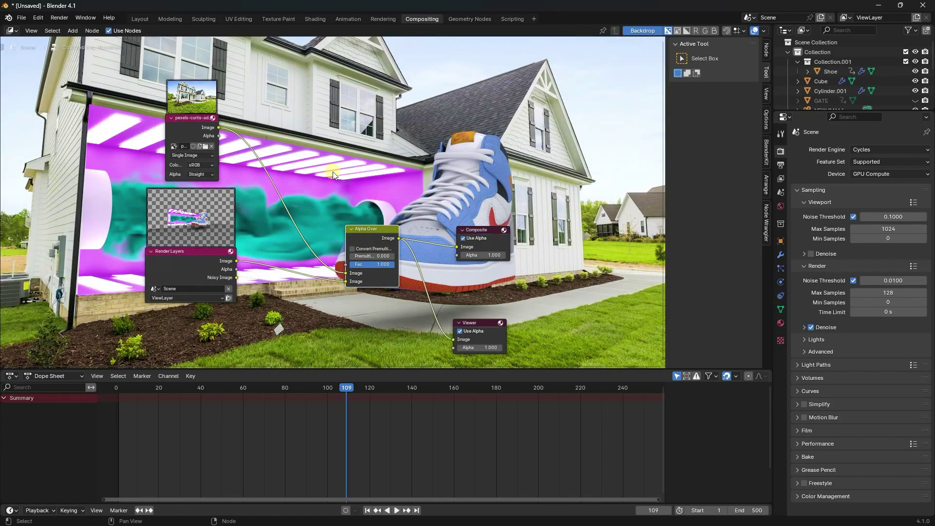
{"action": "key", "text": "v"}
{"action": "key", "text": "v"}
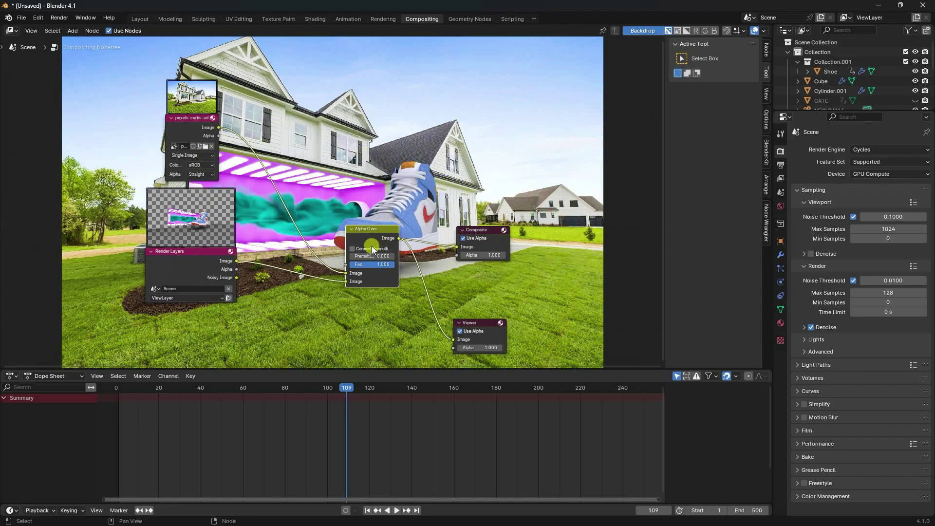
Return to the 3D layout, deselect the floor strips and briefly play the animation from frame 109.
{"action": "left_click", "coordinate": [140, 18]}
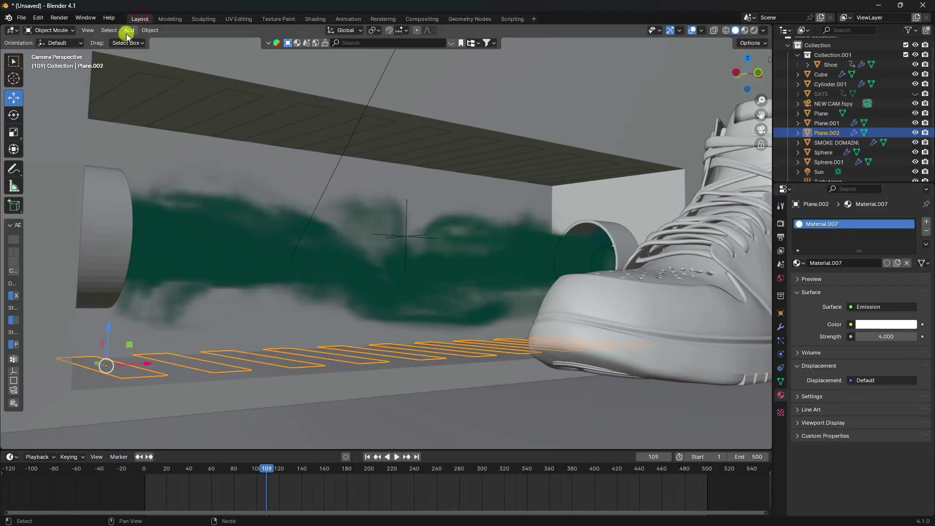
{"action": "scroll", "coordinate": [330, 239], "scroll_direction": "down", "scroll_amount": 4}
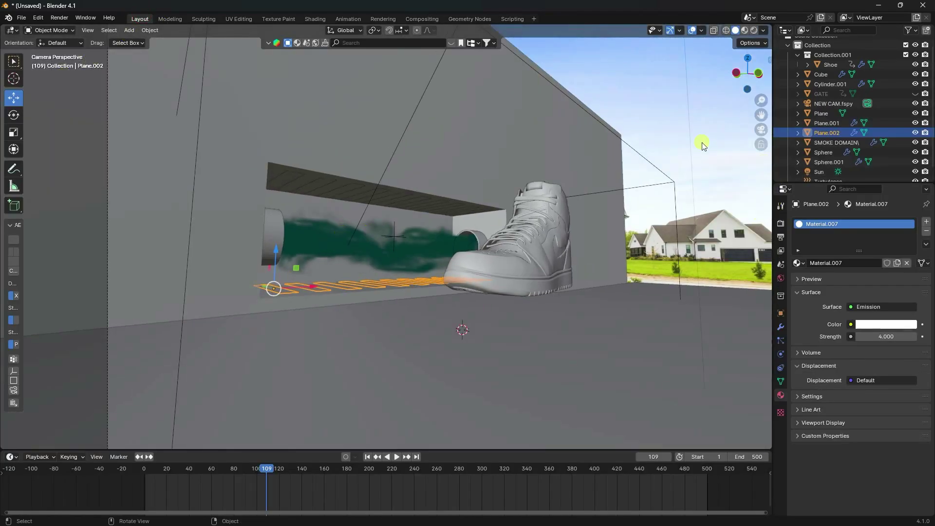
{"action": "left_click", "coordinate": [677, 121]}
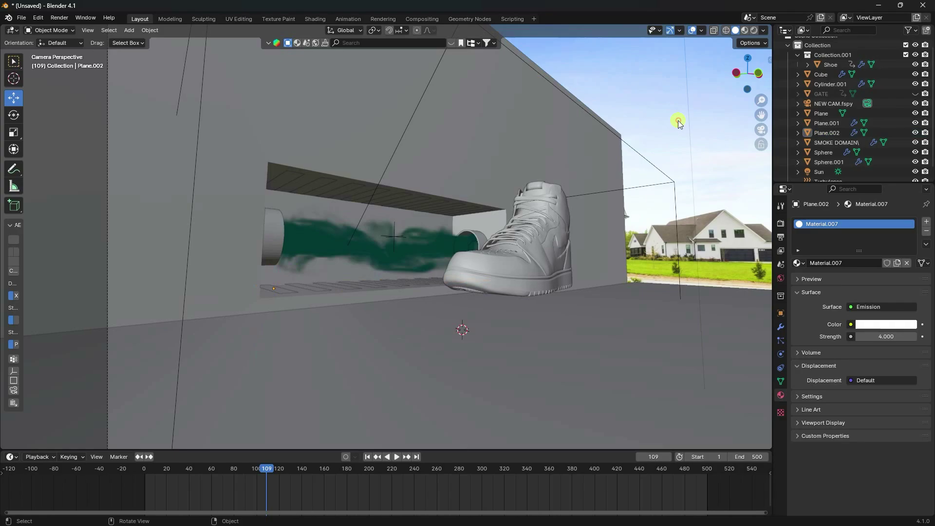
{"action": "scroll", "coordinate": [336, 204], "scroll_direction": "down", "scroll_amount": 3}
{"action": "scroll", "coordinate": [586, 270], "scroll_direction": "up", "scroll_amount": 5}
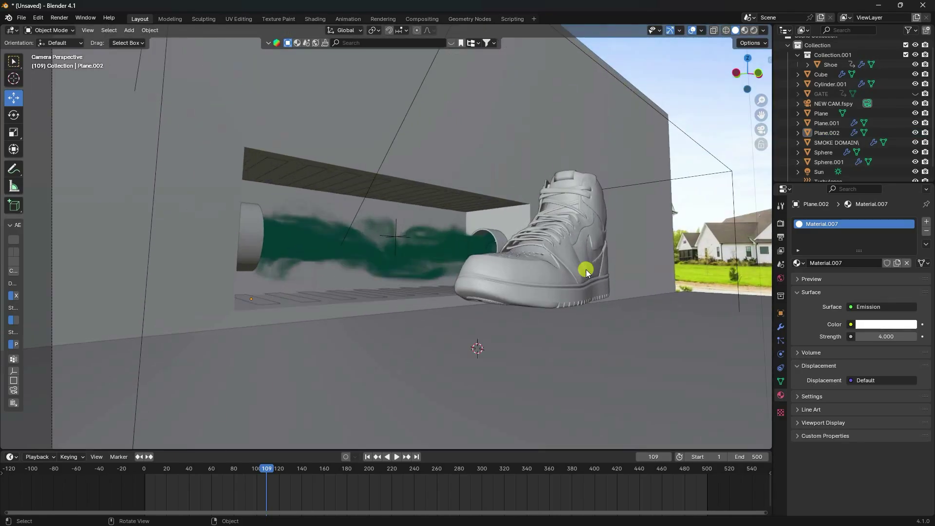
{"action": "left_click", "coordinate": [396, 456]}
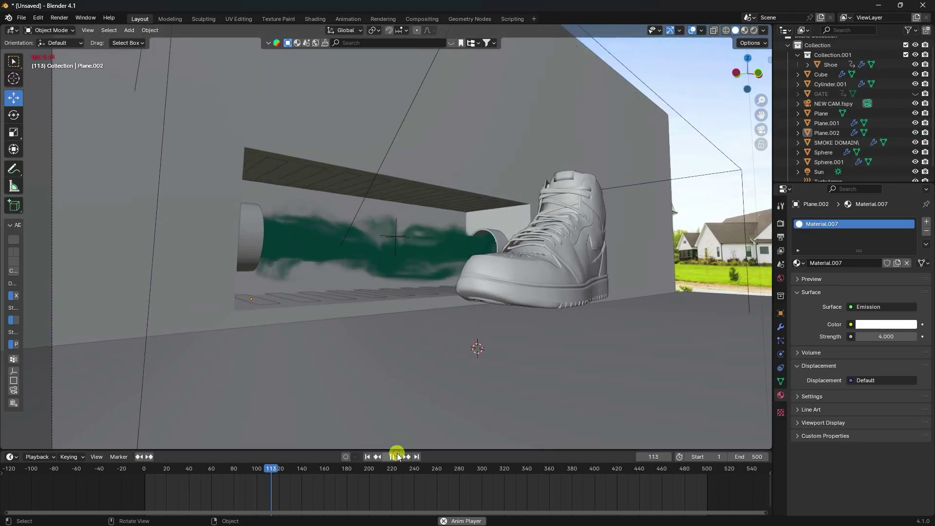
{"action": "left_click", "coordinate": [396, 456]}
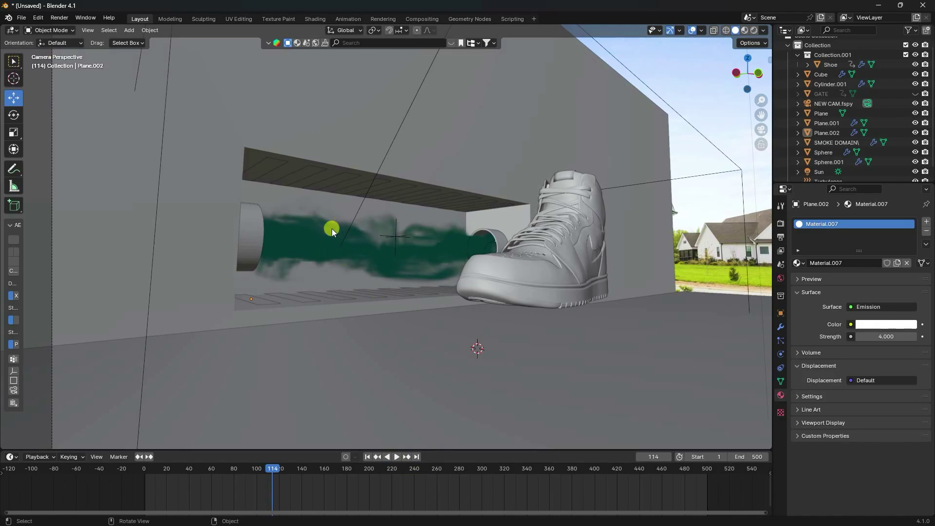
Select the smoke domain and set its material's density Multiply value to 6.
{"action": "left_click", "coordinate": [307, 19]}
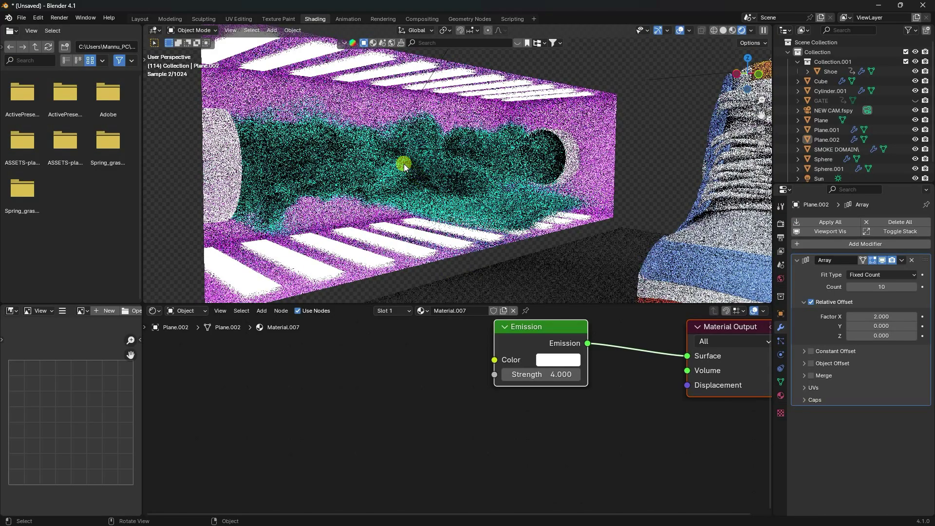
{"action": "left_click", "coordinate": [403, 164]}
{"action": "left_click", "coordinate": [823, 149]}
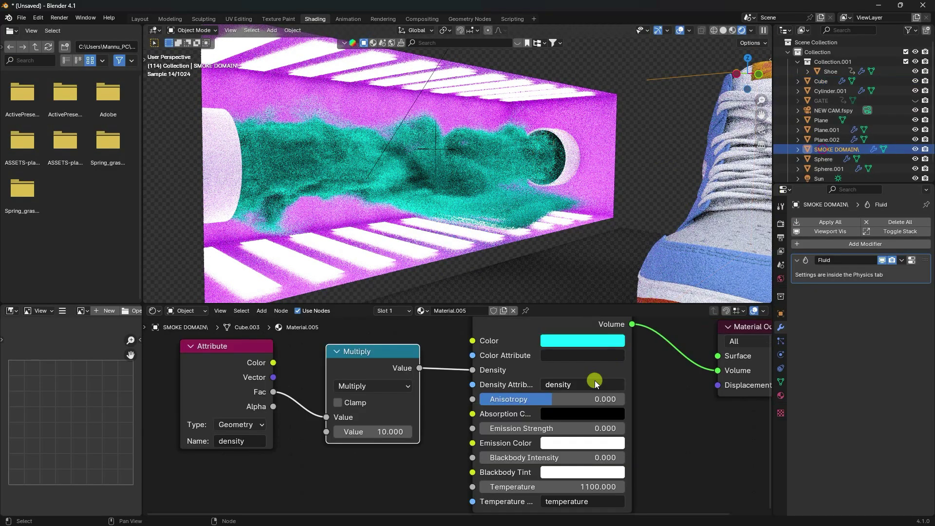
{"action": "left_click", "coordinate": [376, 429]}
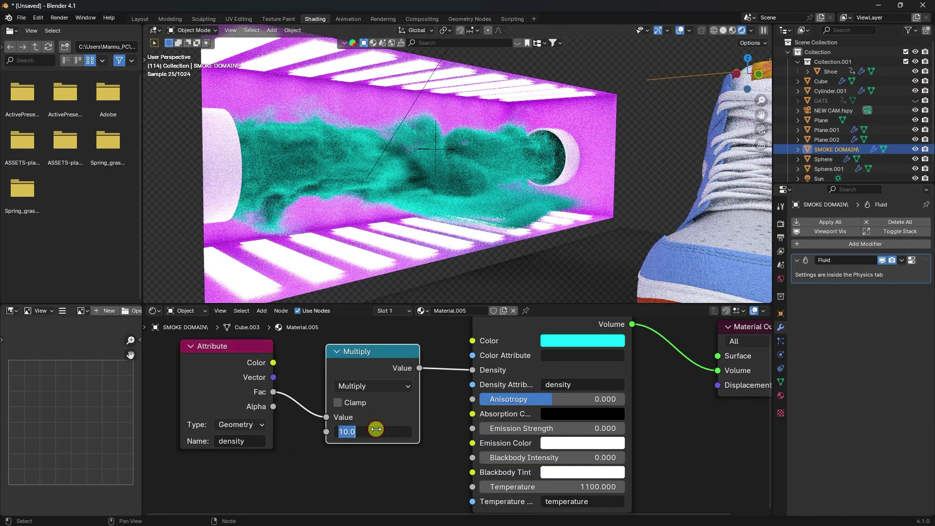
{"action": "type", "text": "6"}
{"action": "key", "text": "Return"}
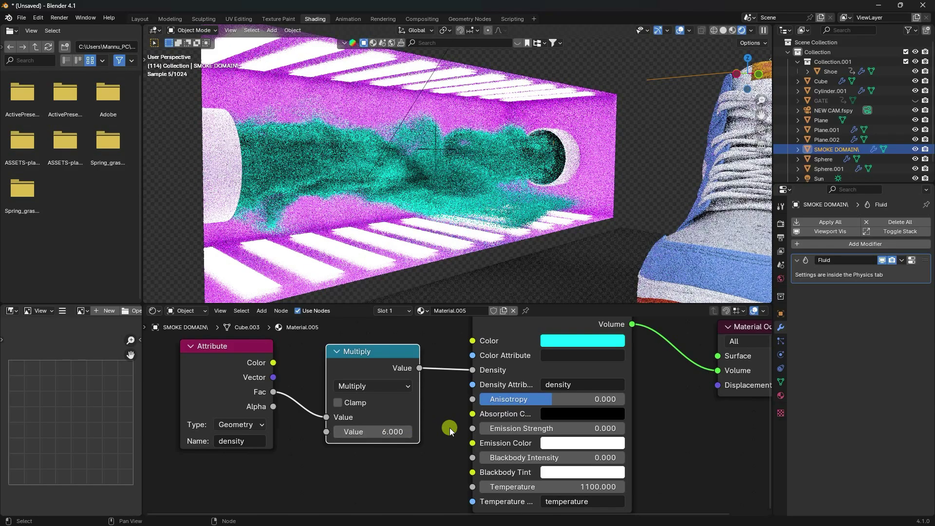
Return to the 3D layout and set the output frame rate to 30 fps.
{"action": "left_click", "coordinate": [140, 18]}
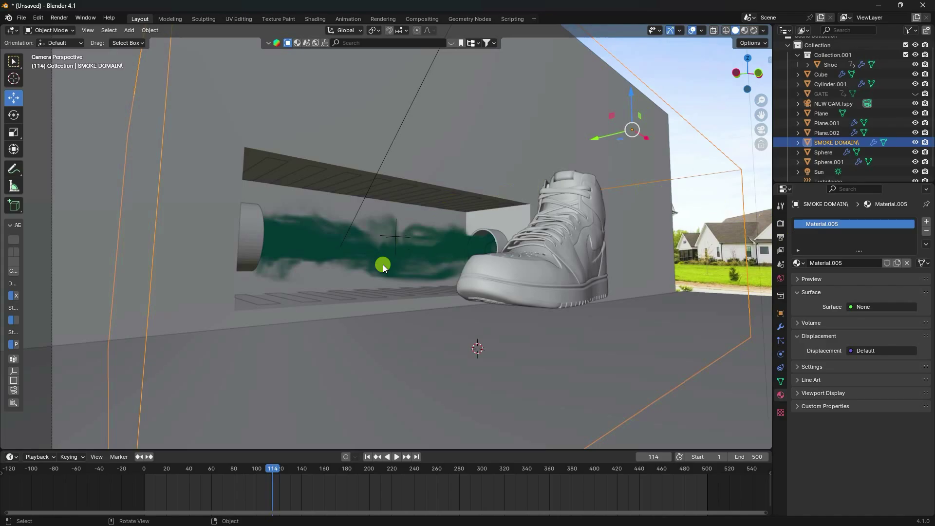
{"action": "left_click", "coordinate": [780, 222]}
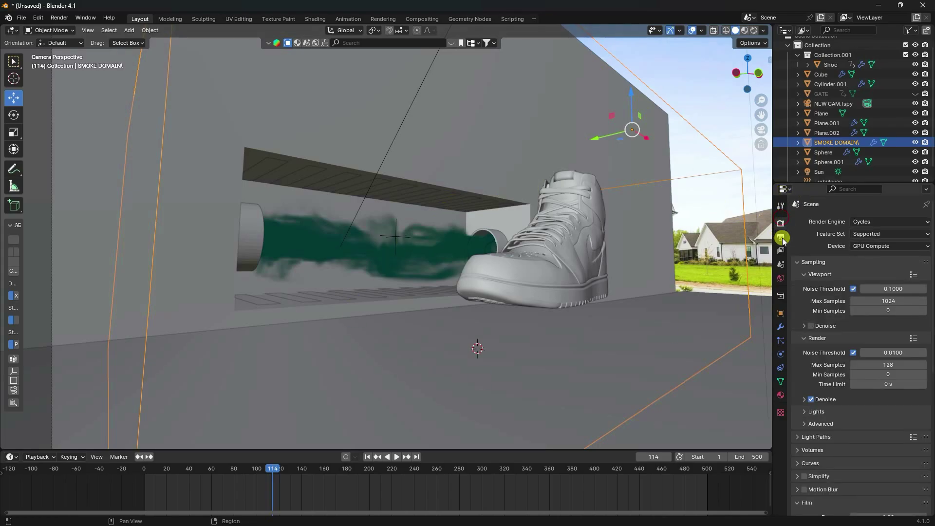
{"action": "left_click", "coordinate": [780, 237]}
{"action": "left_click", "coordinate": [855, 310]}
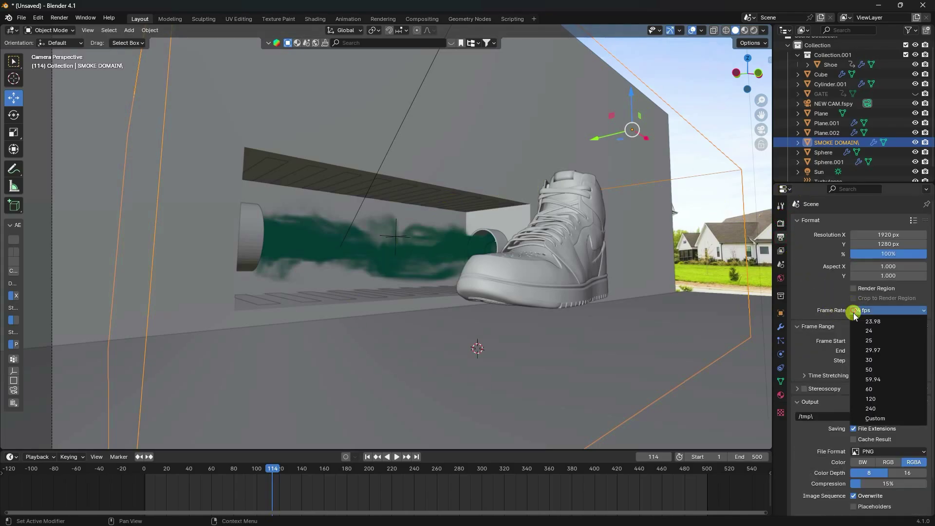
{"action": "left_click", "coordinate": [869, 360]}
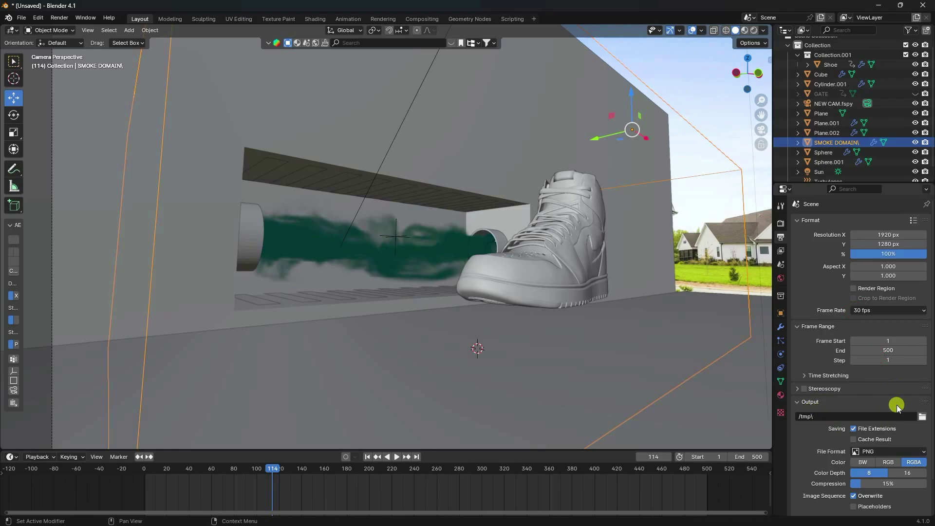
Set the render output path to a new folder on the Desktop, with A as the file name.
{"action": "left_click", "coordinate": [922, 416]}
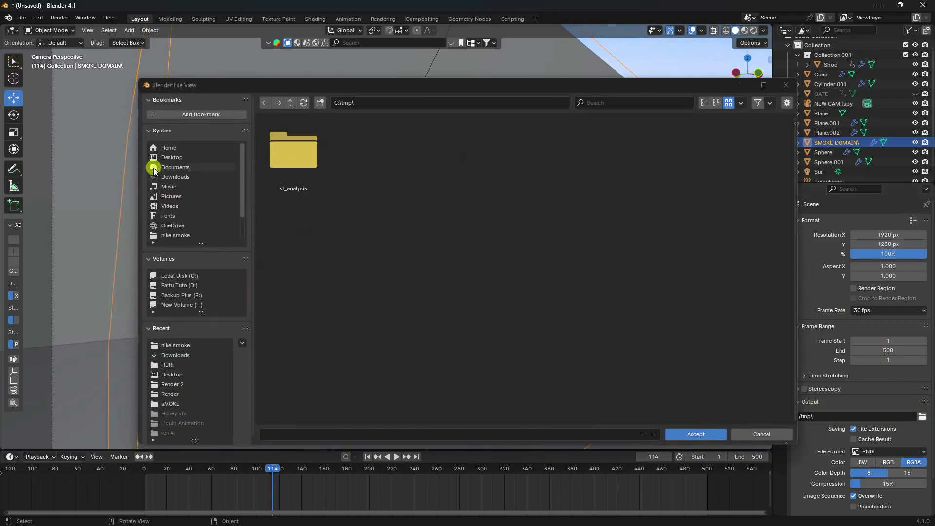
{"action": "left_click", "coordinate": [156, 157]}
{"action": "right_click", "coordinate": [440, 349]}
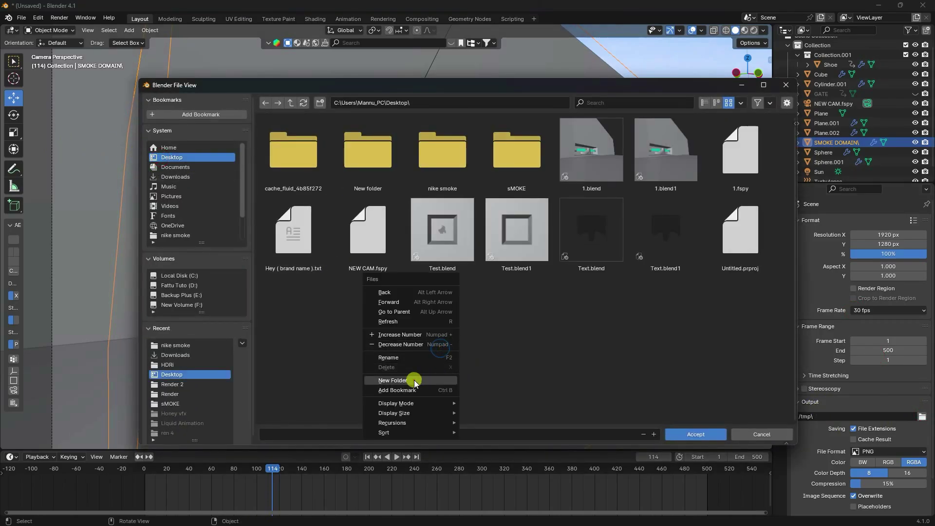
{"action": "left_click", "coordinate": [414, 380]}
{"action": "key", "text": "Return"}
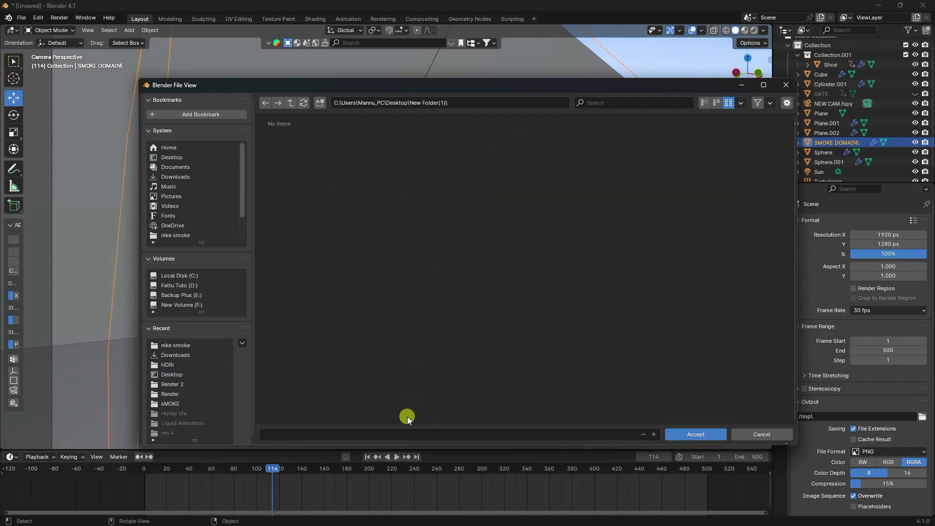
{"action": "left_click", "coordinate": [396, 434]}
{"action": "type", "text": "A"}
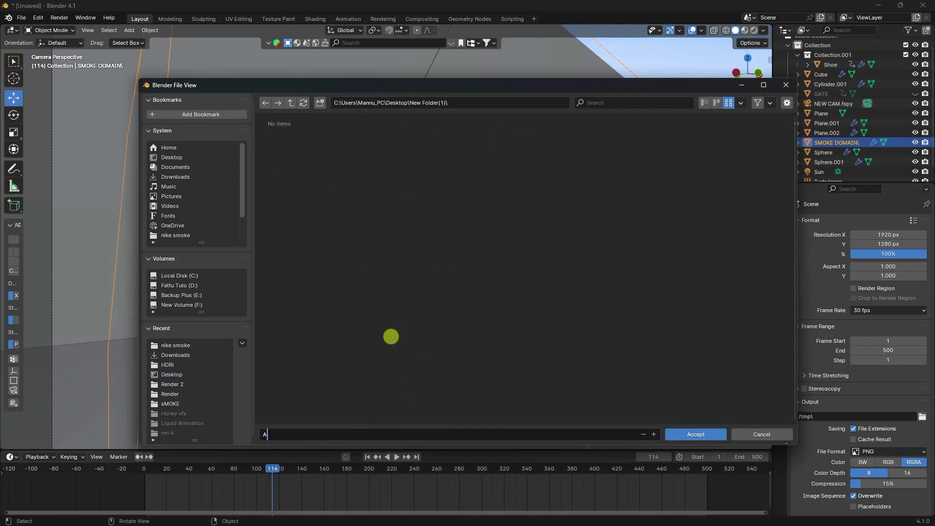
{"action": "left_click", "coordinate": [697, 437]}
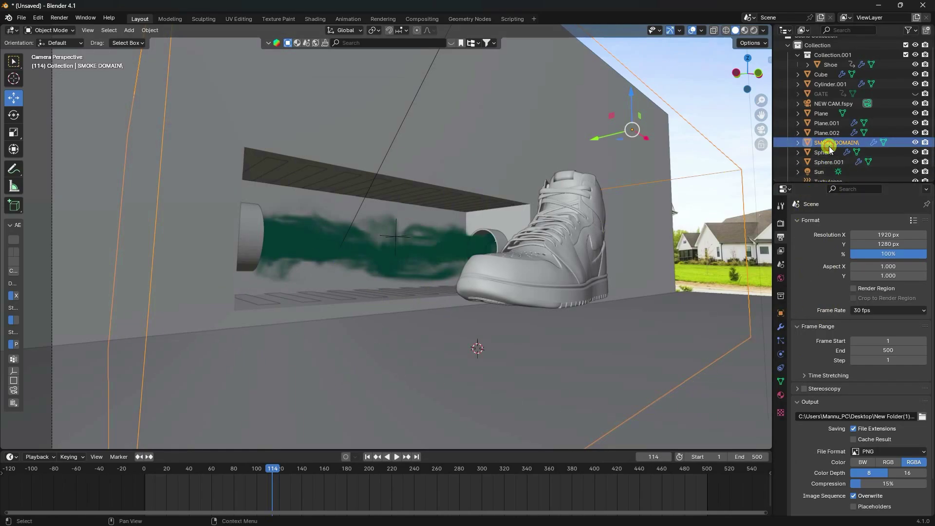
Free the smoke domain's baked fluid cache, return to the first frame and set the cache end frame to 500.
{"action": "left_click", "coordinate": [780, 354]}
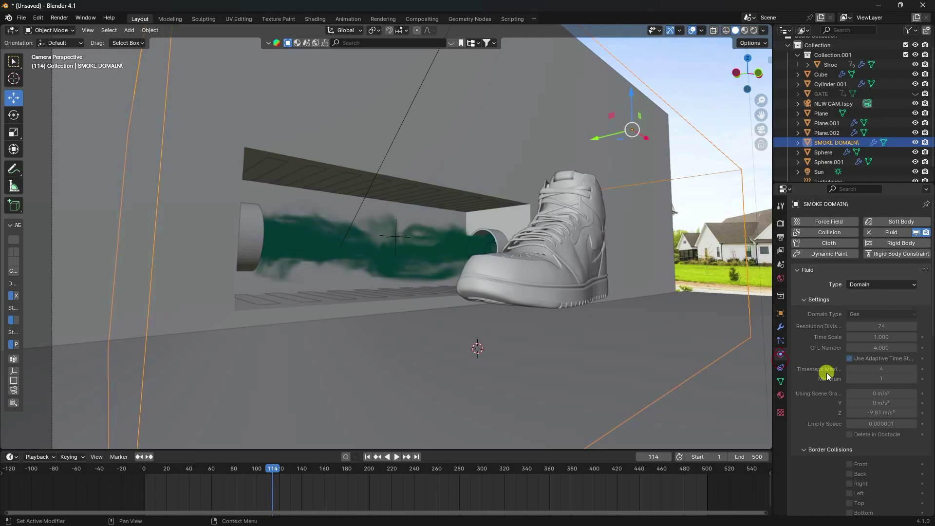
{"action": "scroll", "coordinate": [828, 372], "scroll_direction": "down", "scroll_amount": 10}
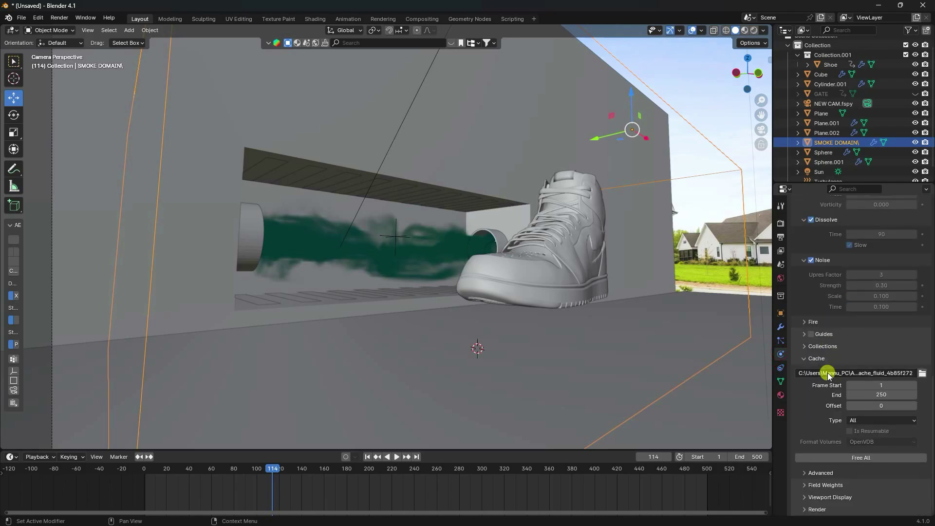
{"action": "left_click", "coordinate": [861, 457]}
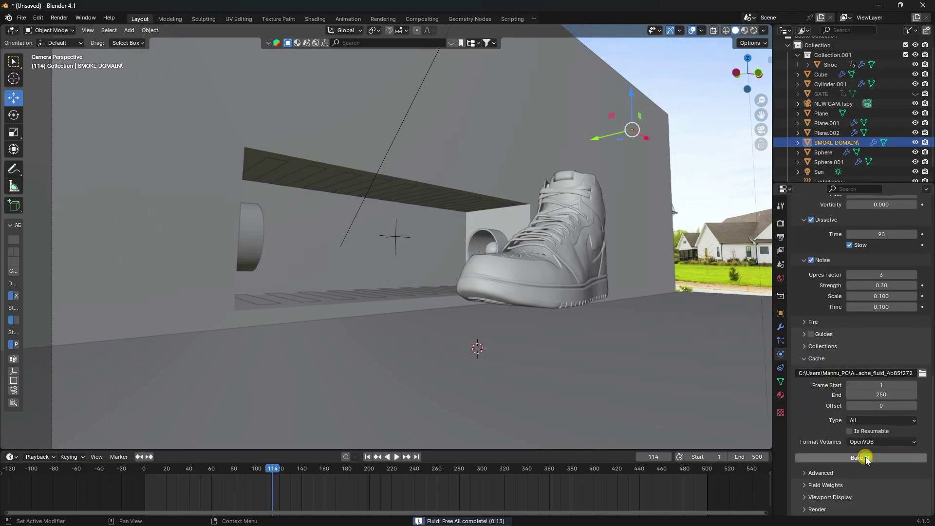
{"action": "left_click", "coordinate": [368, 457]}
{"action": "left_click", "coordinate": [864, 395]}
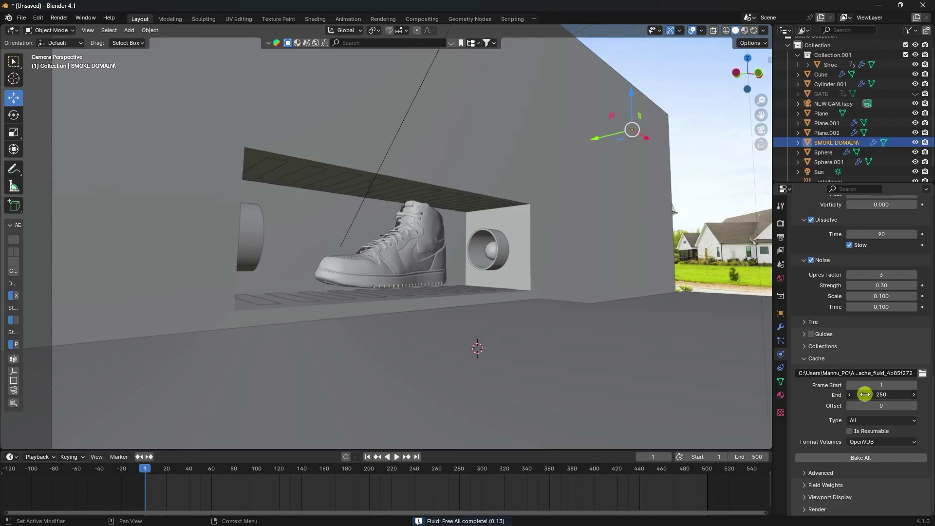
{"action": "type", "text": "500"}
{"action": "key", "text": "Return"}
Set the smoke domain's resolution divisions to 128 and start baking the whole simulation.
{"action": "scroll", "coordinate": [823, 414], "scroll_direction": "up", "scroll_amount": 15}
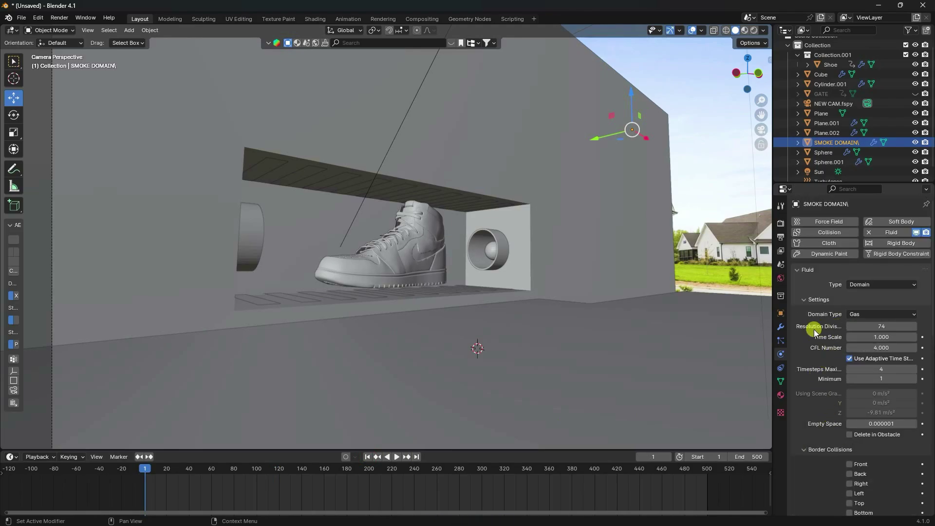
{"action": "left_click", "coordinate": [883, 328]}
{"action": "type", "text": "128"}
{"action": "key", "text": "Return"}
{"action": "scroll", "coordinate": [821, 351], "scroll_direction": "down", "scroll_amount": 5}
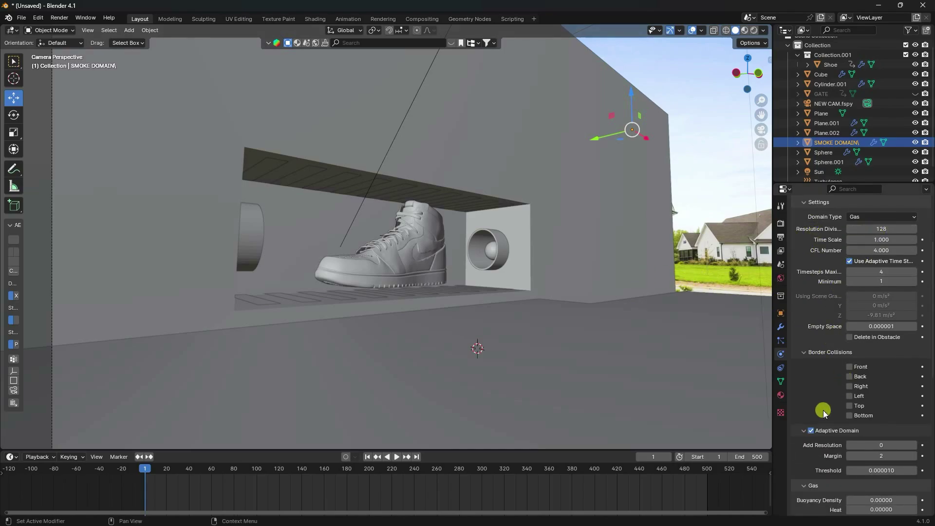
{"action": "scroll", "coordinate": [824, 409], "scroll_direction": "down", "scroll_amount": 13}
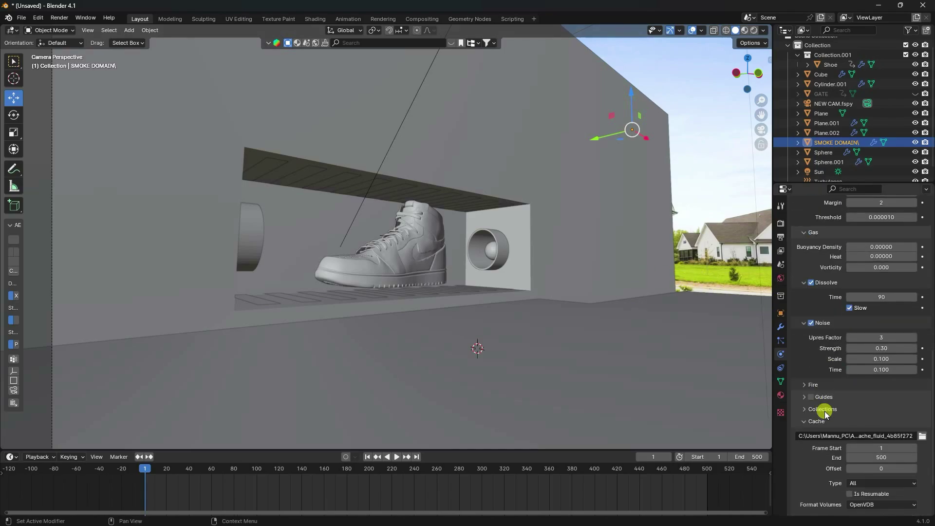
{"action": "scroll", "coordinate": [824, 411], "scroll_direction": "down", "scroll_amount": 3}
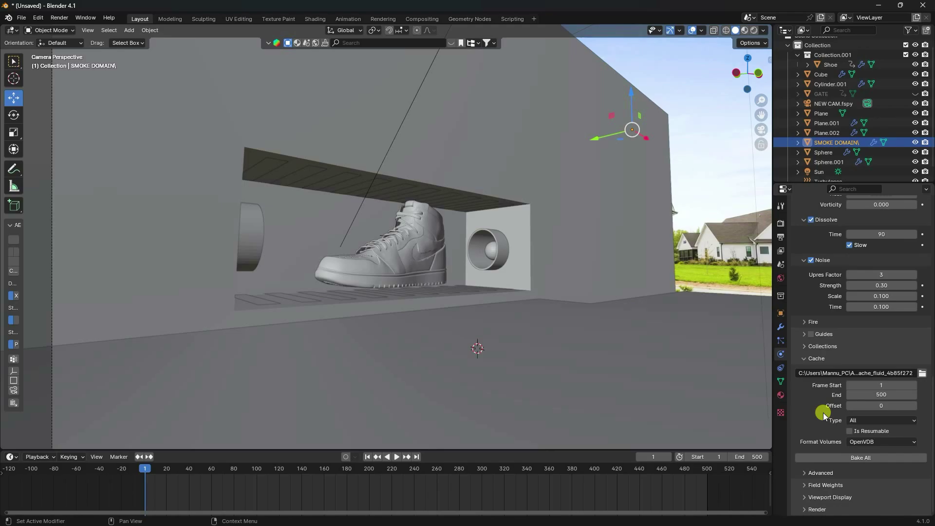
{"action": "left_click", "coordinate": [850, 460]}
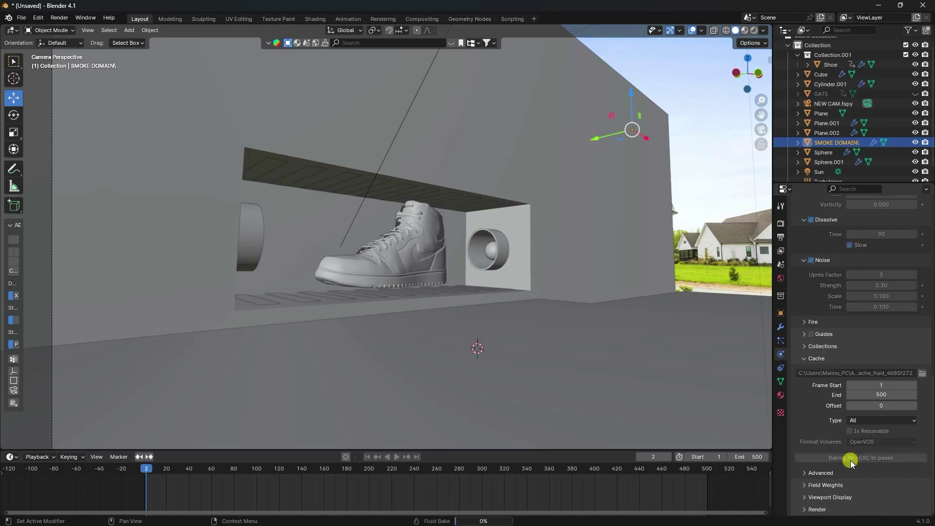